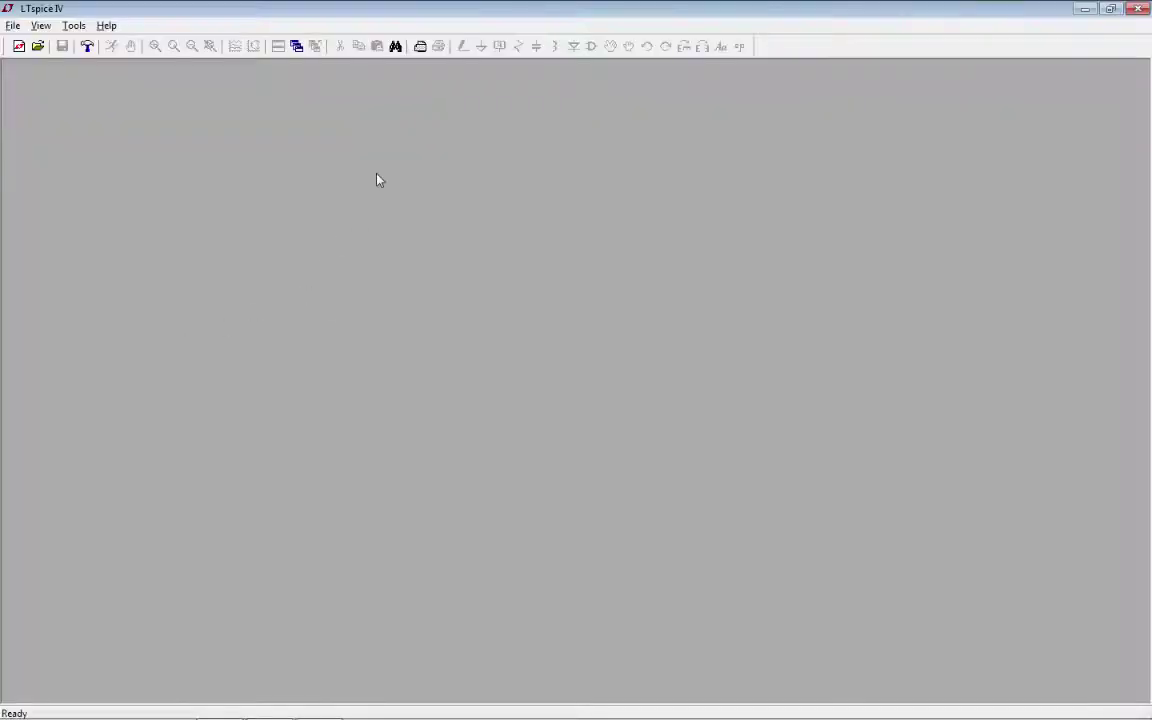
Step: Create a new schematic and place an npn transistor from the cktsym library near the middle of the sheet
{"action": "left_click", "coordinate": [13, 26]}
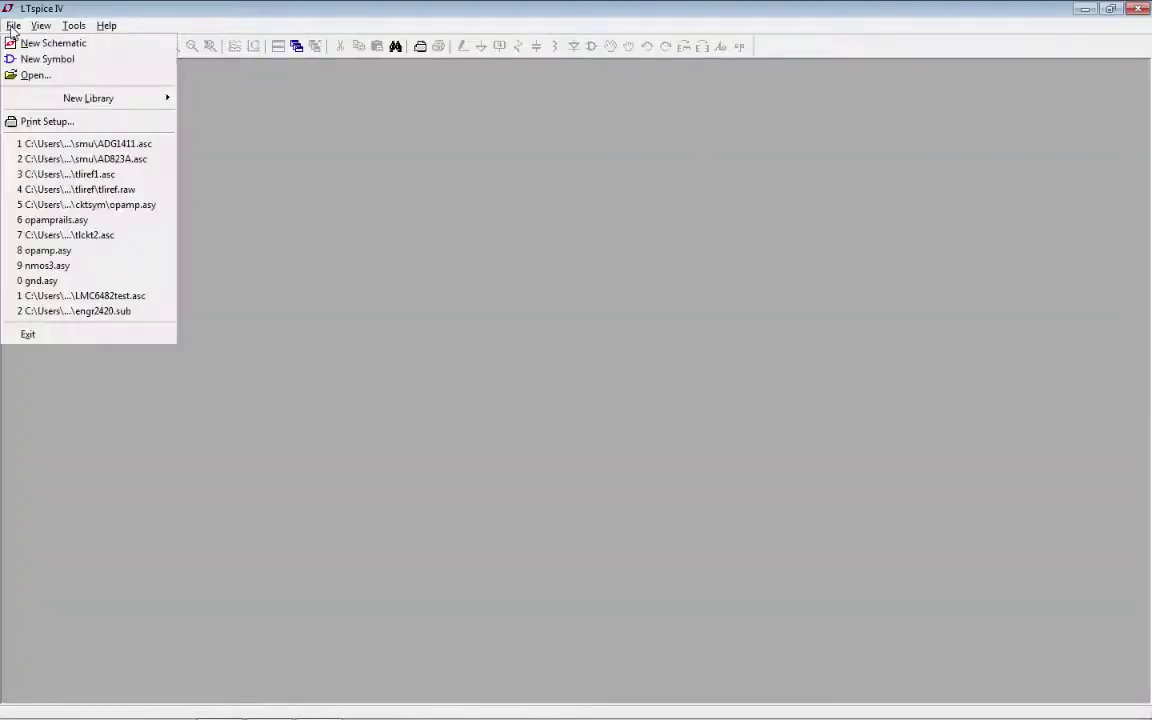
{"action": "left_click", "coordinate": [45, 43]}
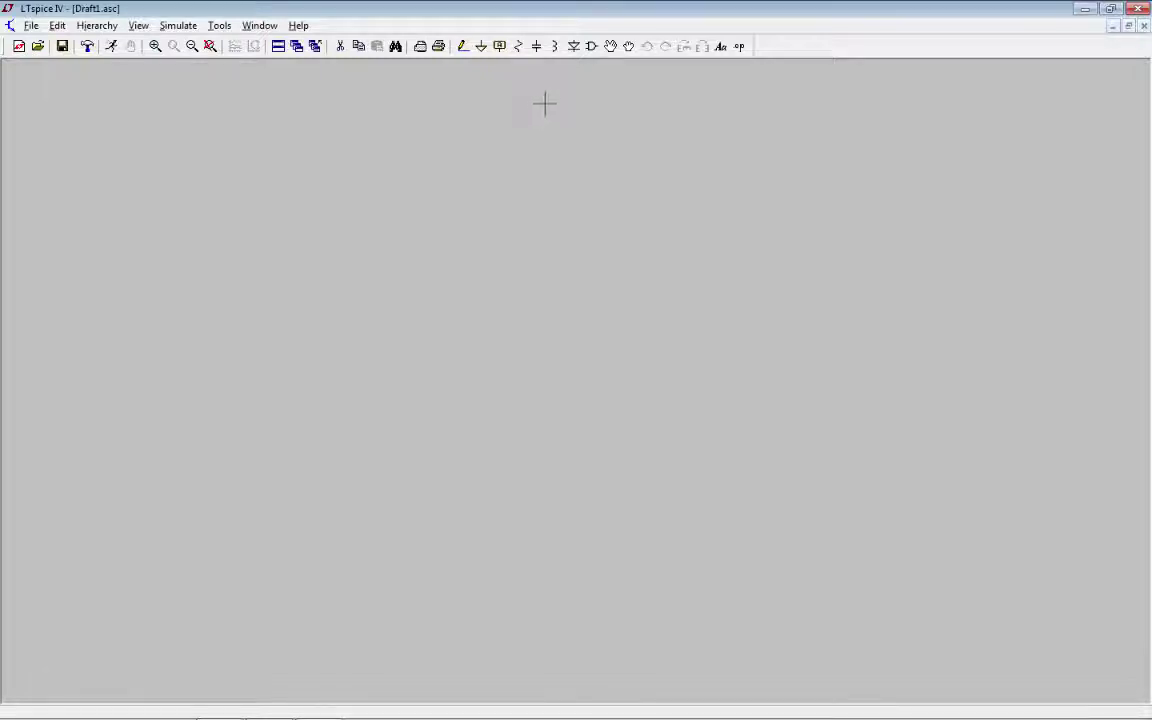
{"action": "left_click", "coordinate": [591, 47]}
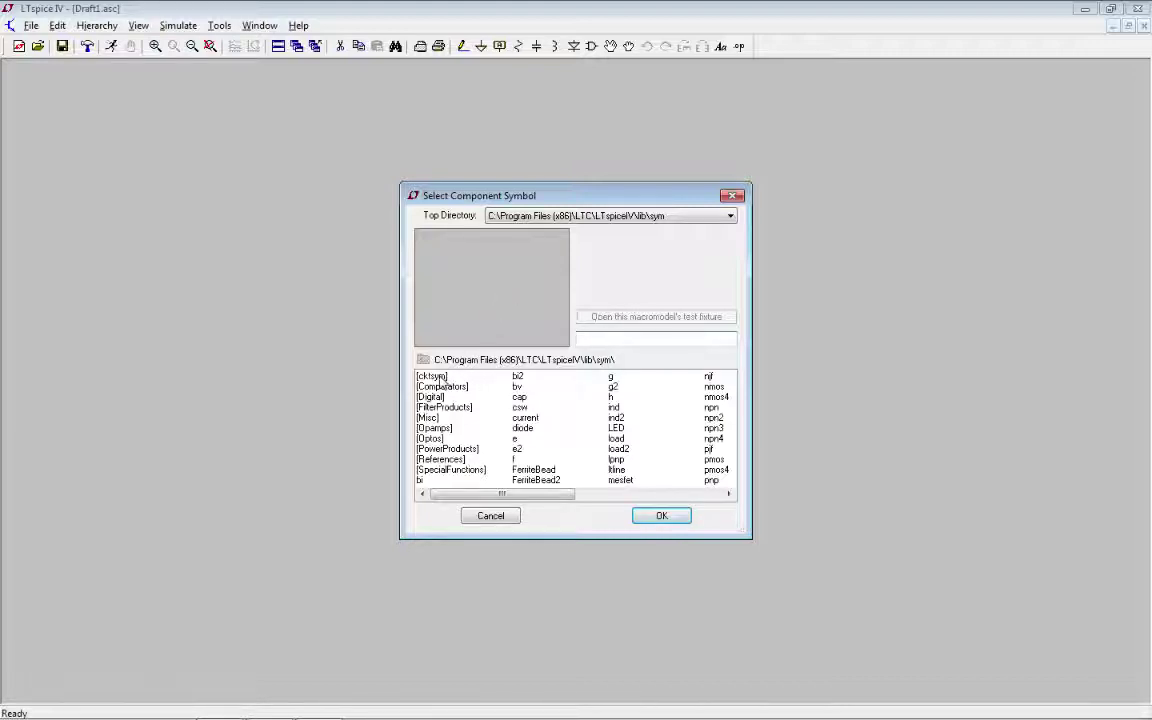
{"action": "double_click", "coordinate": [432, 376]}
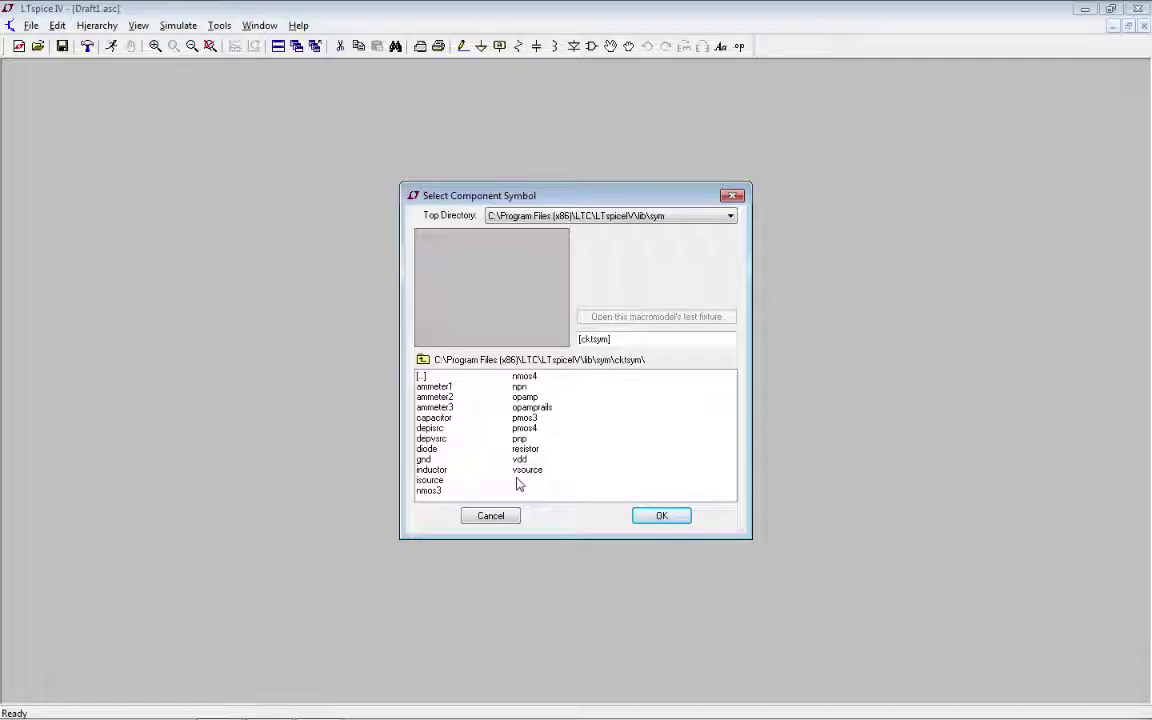
{"action": "left_click", "coordinate": [520, 386]}
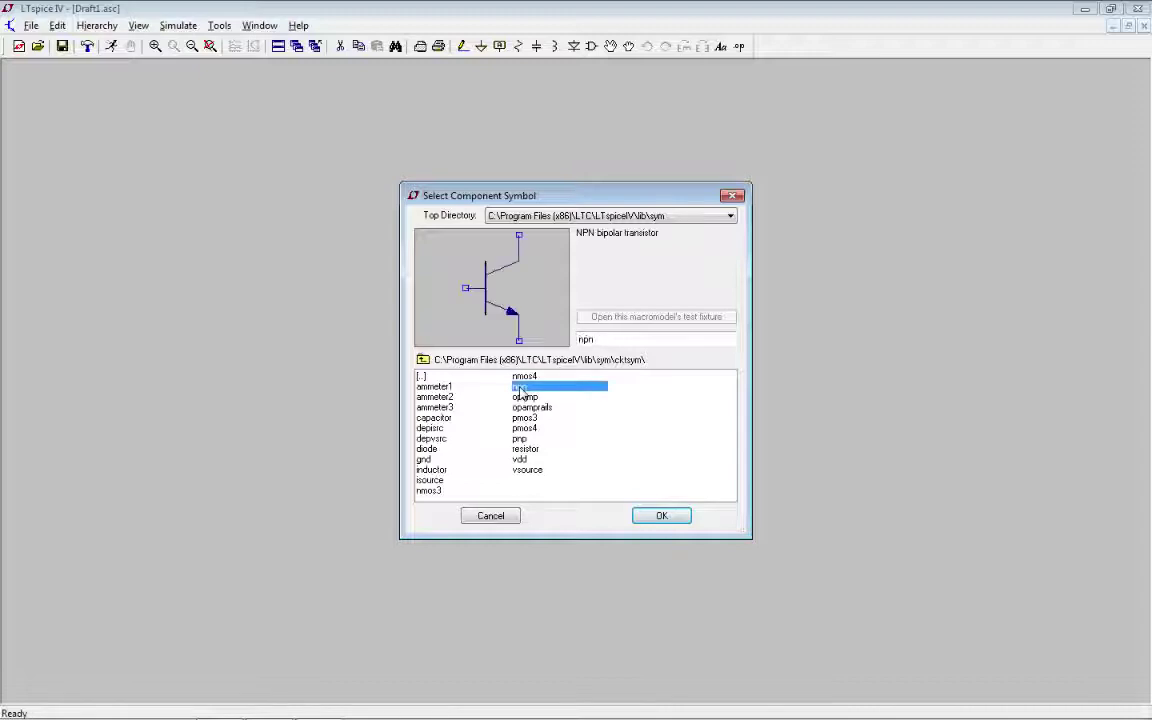
{"action": "left_click", "coordinate": [650, 515]}
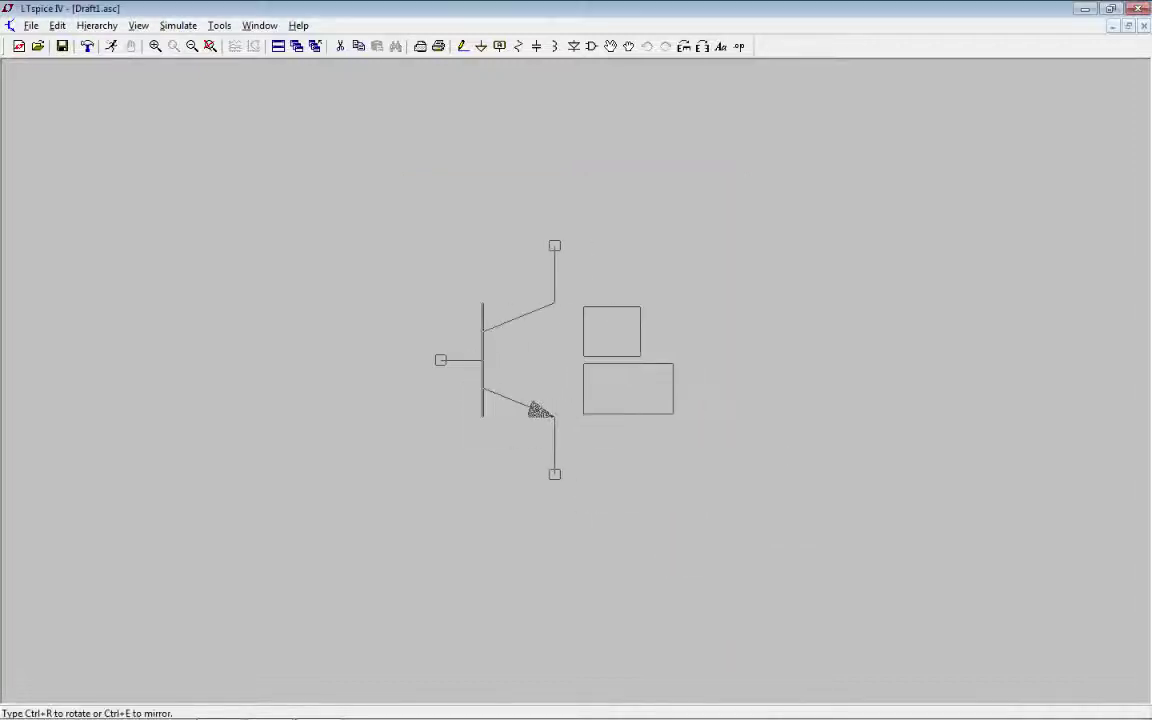
{"action": "left_click", "coordinate": [440, 246]}
{"action": "key", "text": "Escape"}
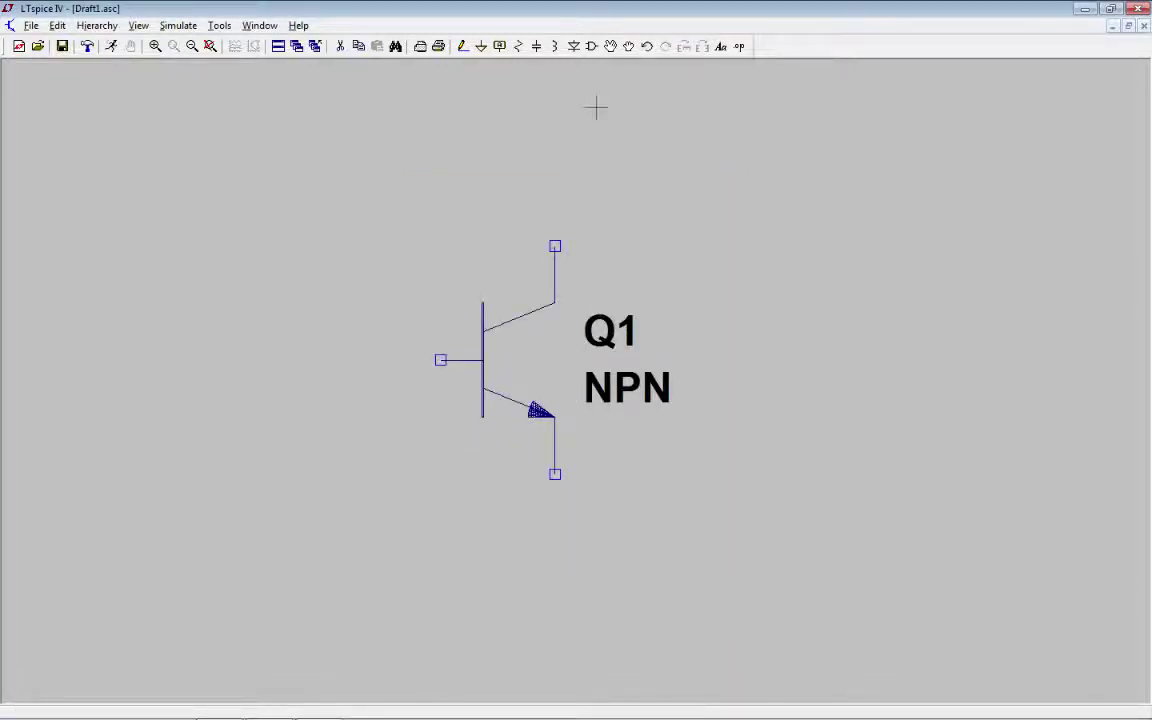
Step: Place an opamp symbol from the cktsym library below and left of the NPN transistor
{"action": "left_click", "coordinate": [590, 47]}
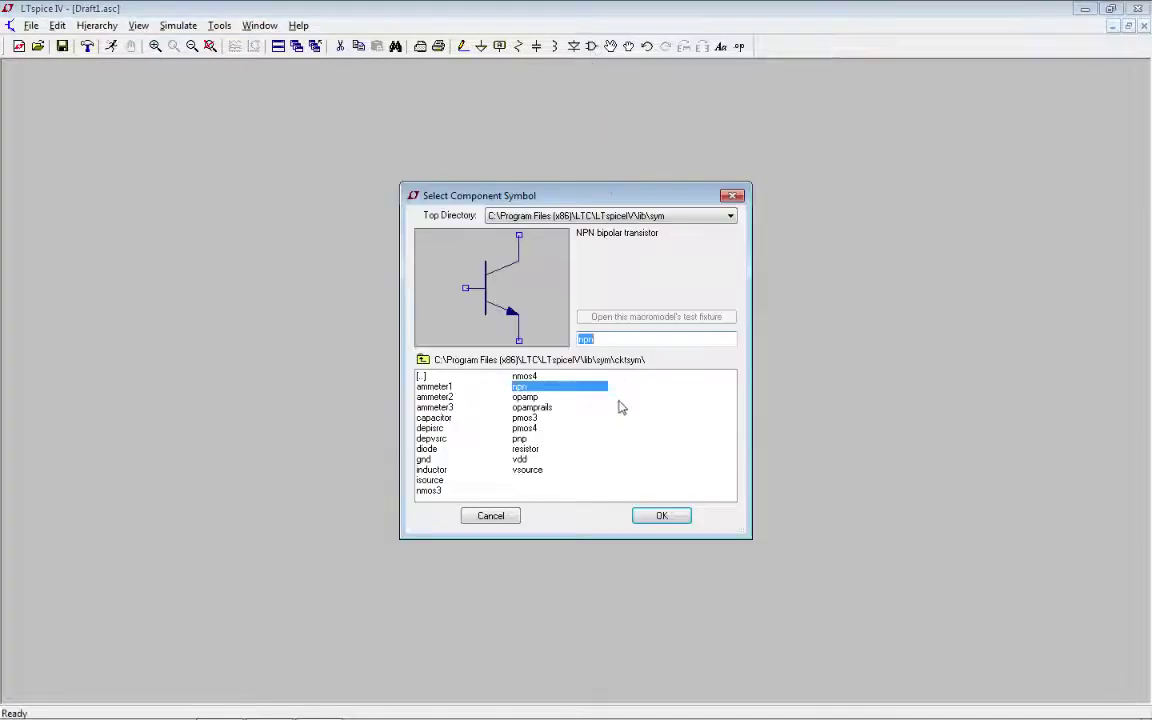
{"action": "left_click", "coordinate": [528, 397]}
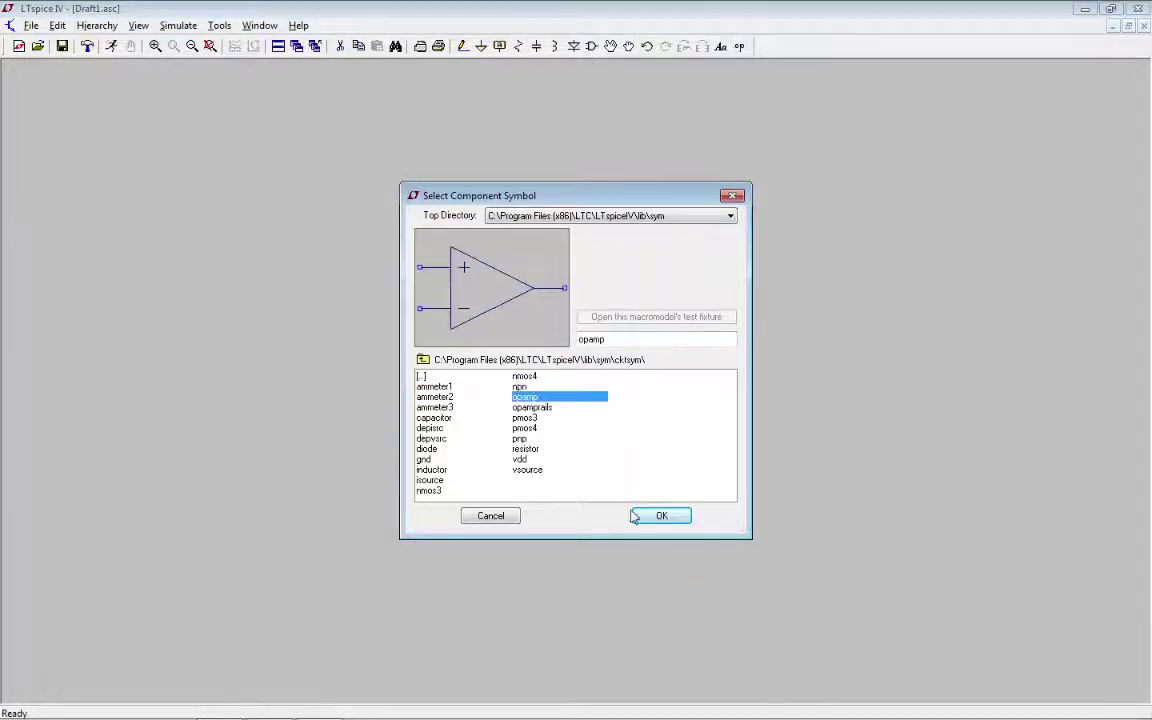
{"action": "left_click", "coordinate": [658, 515]}
{"action": "left_click", "coordinate": [190, 474]}
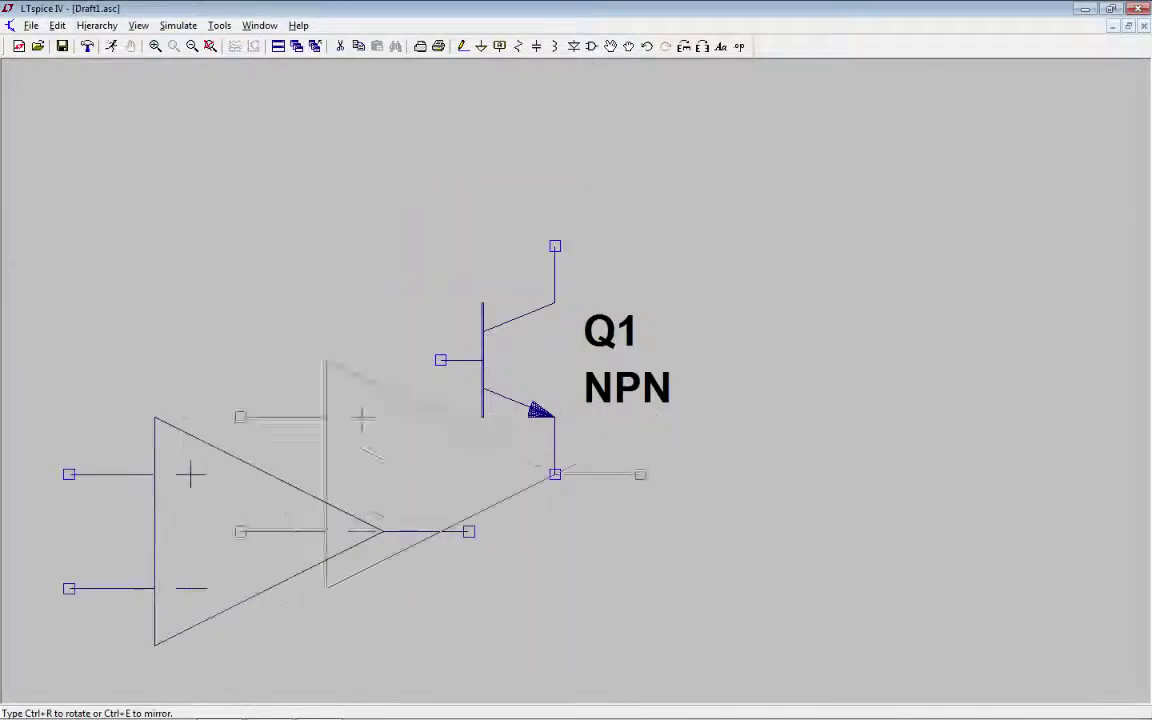
{"action": "key", "text": "Escape"}
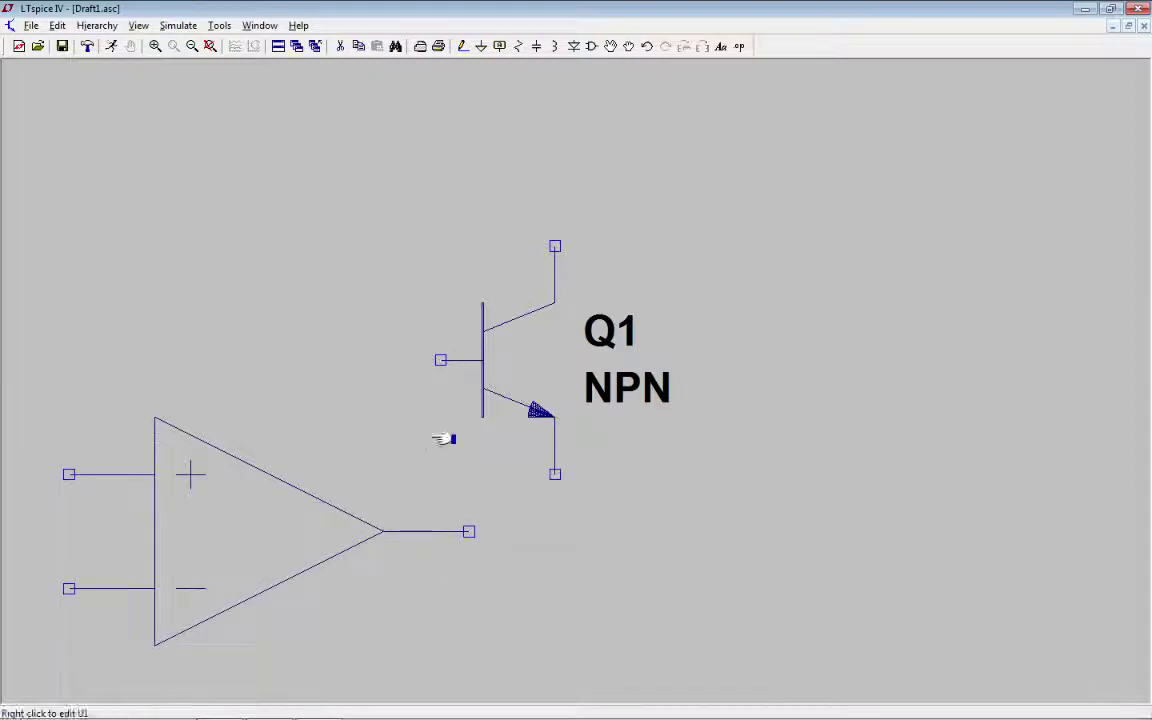
Step: Place a vsource voltage source above the op-amp, to the left of the transistor
{"action": "left_click", "coordinate": [591, 47]}
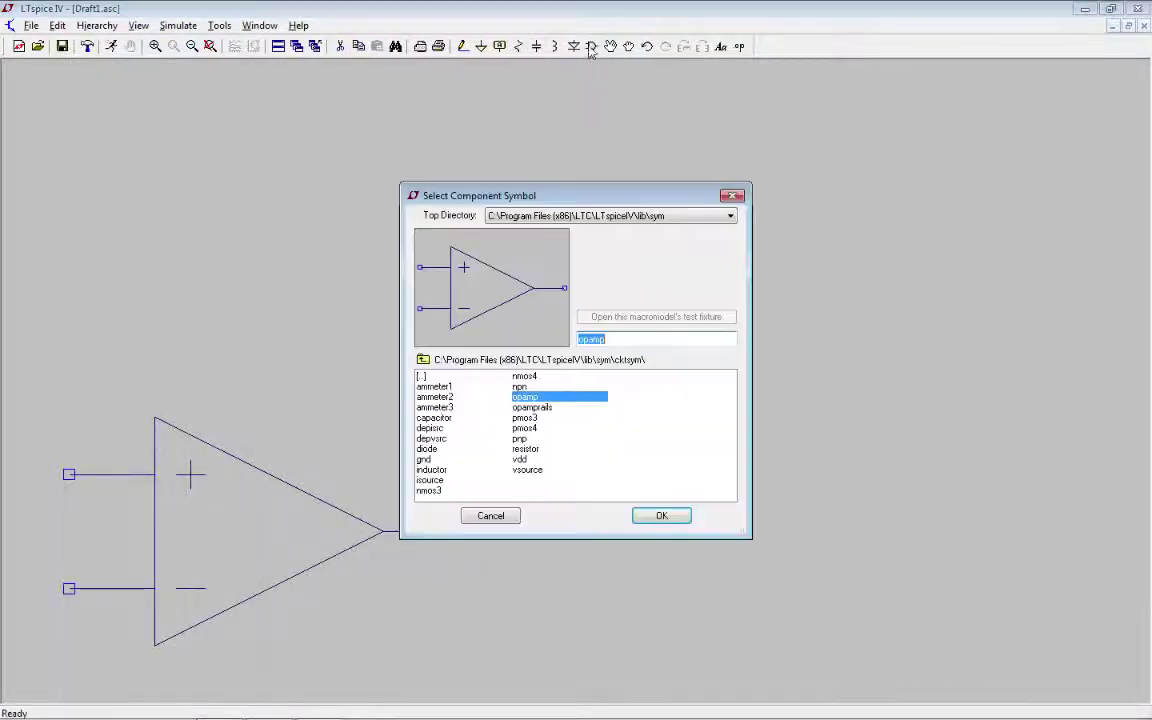
{"action": "left_click", "coordinate": [527, 469]}
{"action": "left_click", "coordinate": [661, 515]}
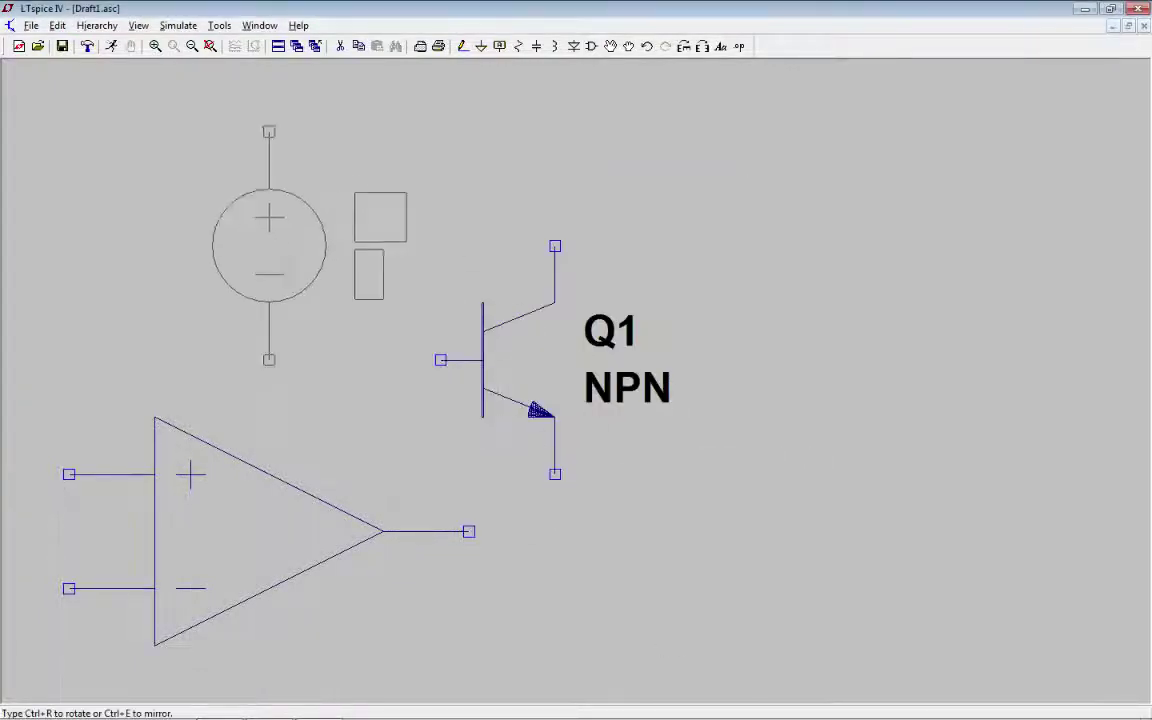
{"action": "left_click", "coordinate": [240, 131]}
{"action": "right_click", "coordinate": [445, 162]}
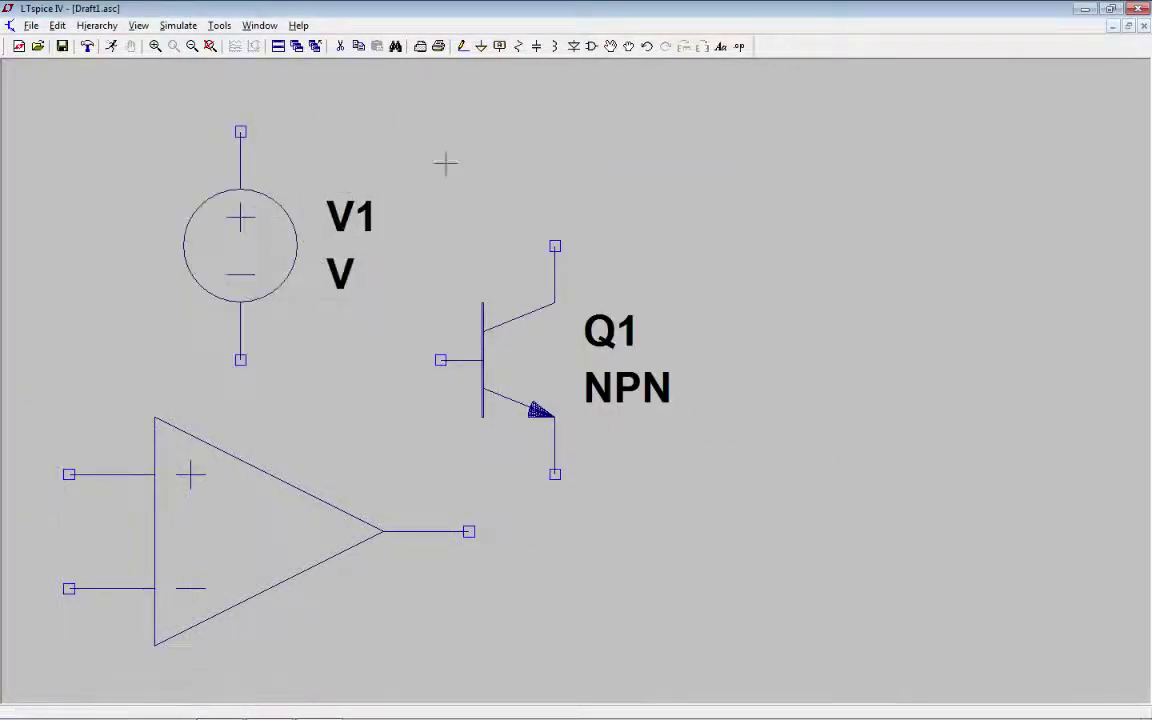
Step: Place an isource current source to the right of the transistor
{"action": "left_click", "coordinate": [593, 48]}
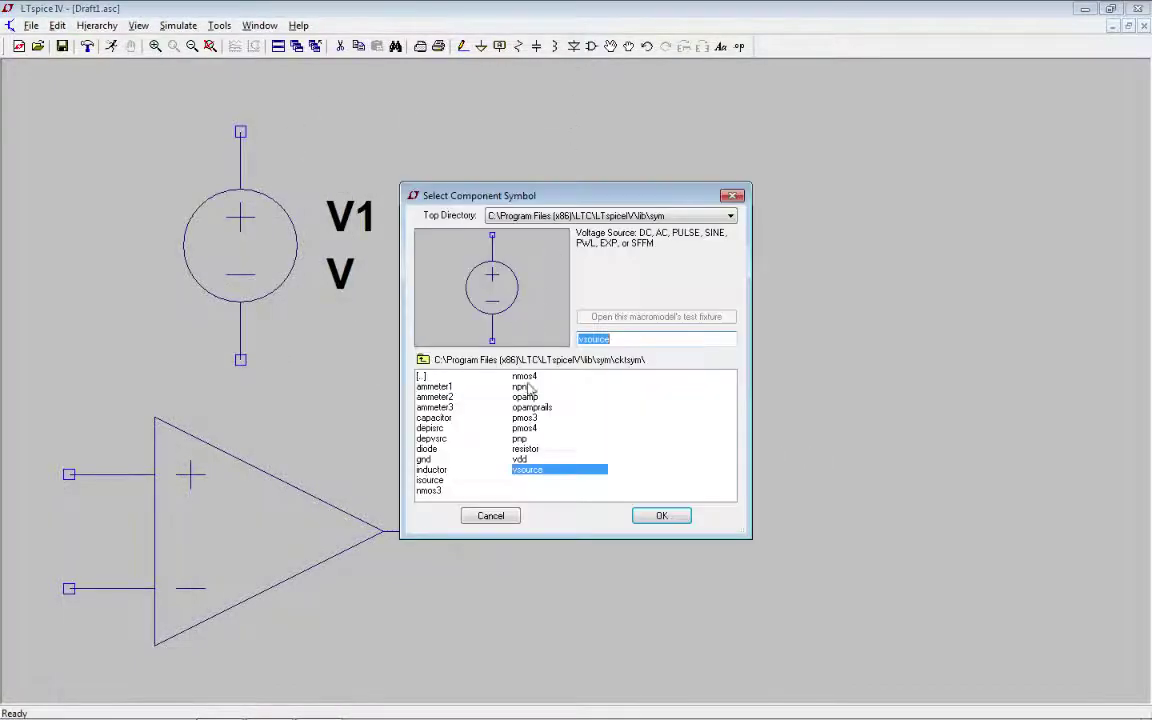
{"action": "left_click", "coordinate": [482, 481]}
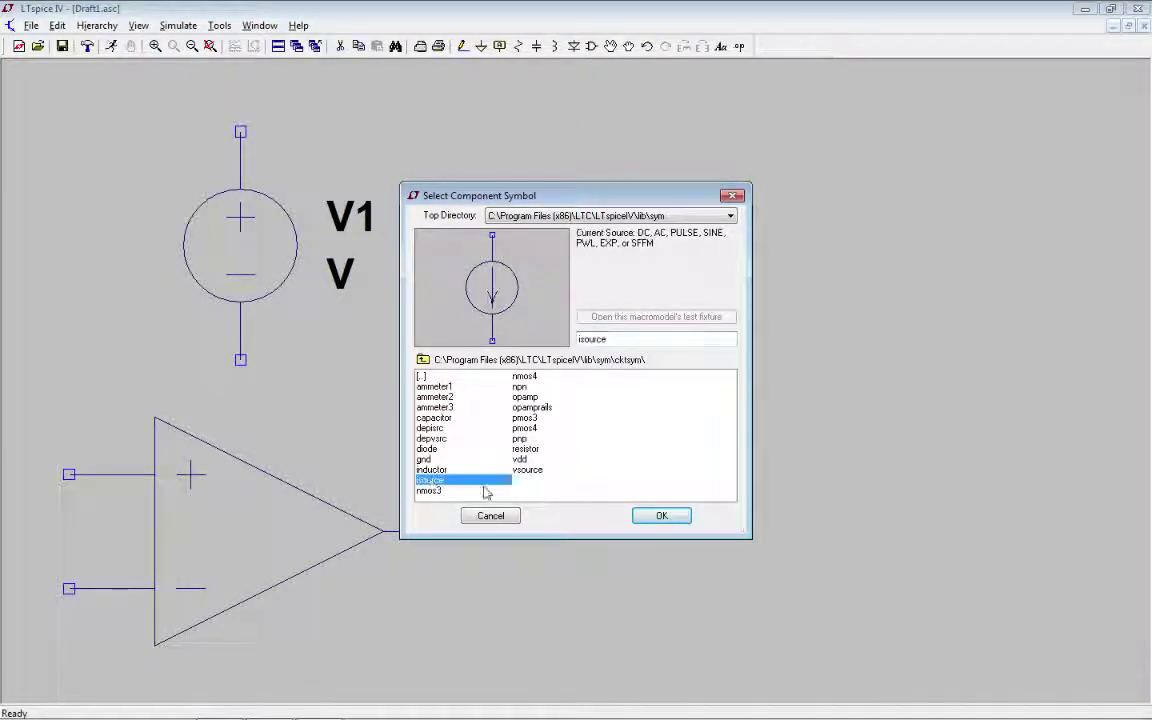
{"action": "left_click", "coordinate": [645, 515]}
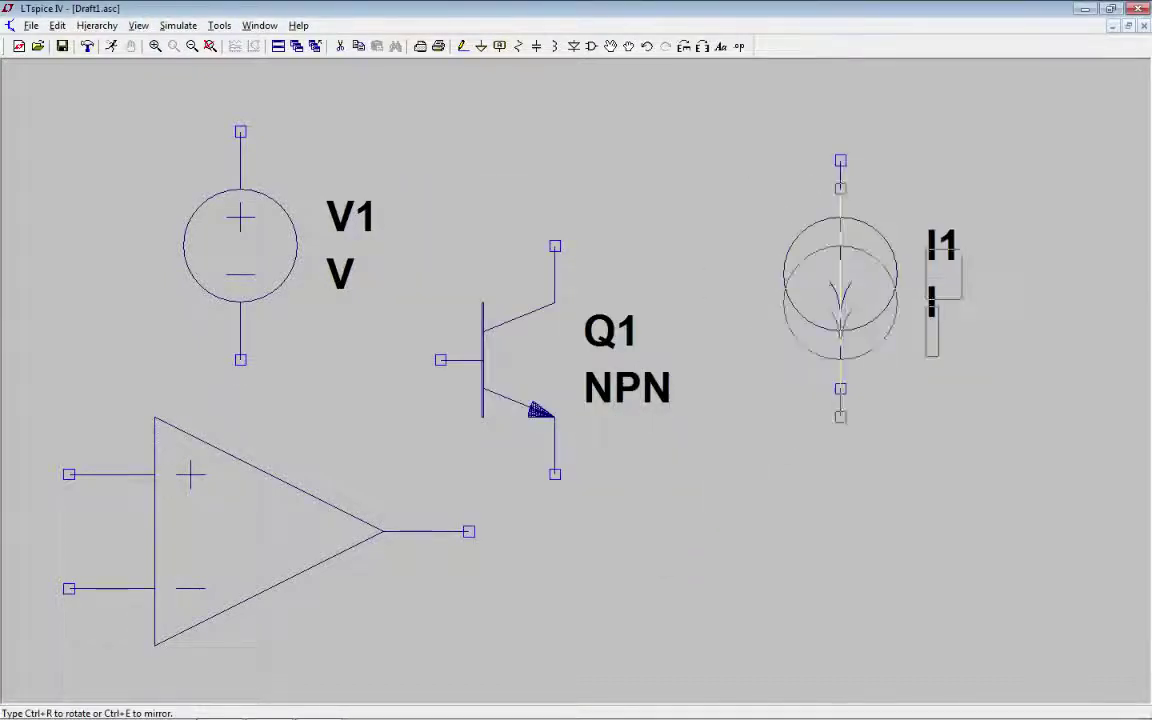
{"action": "key", "text": "Escape"}
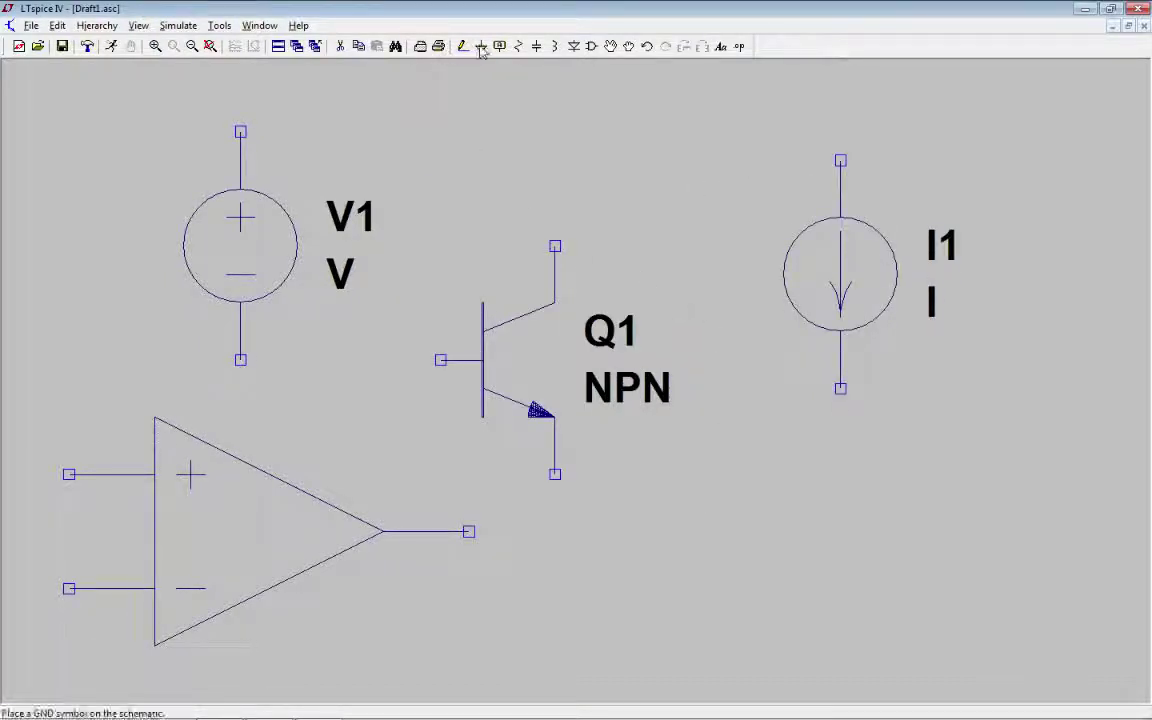
Step: Place a gnd symbol from the cktsym library below and right of the transistor
{"action": "left_click", "coordinate": [591, 46]}
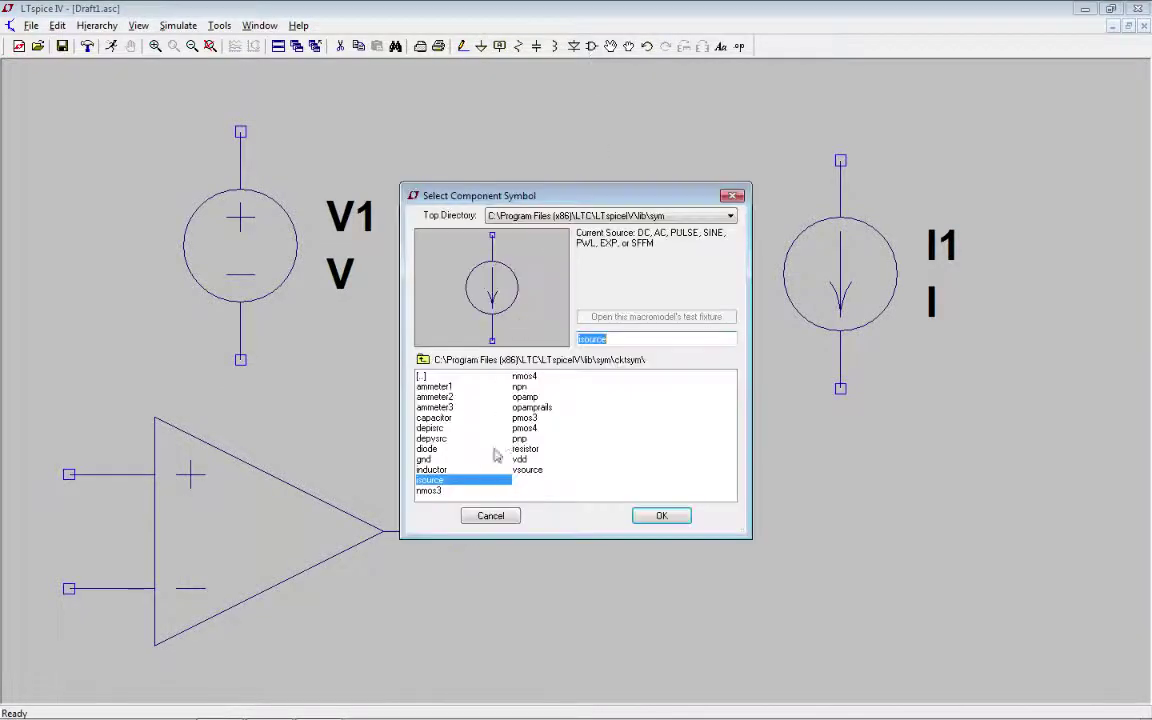
{"action": "left_click", "coordinate": [425, 459]}
{"action": "left_click", "coordinate": [661, 515]}
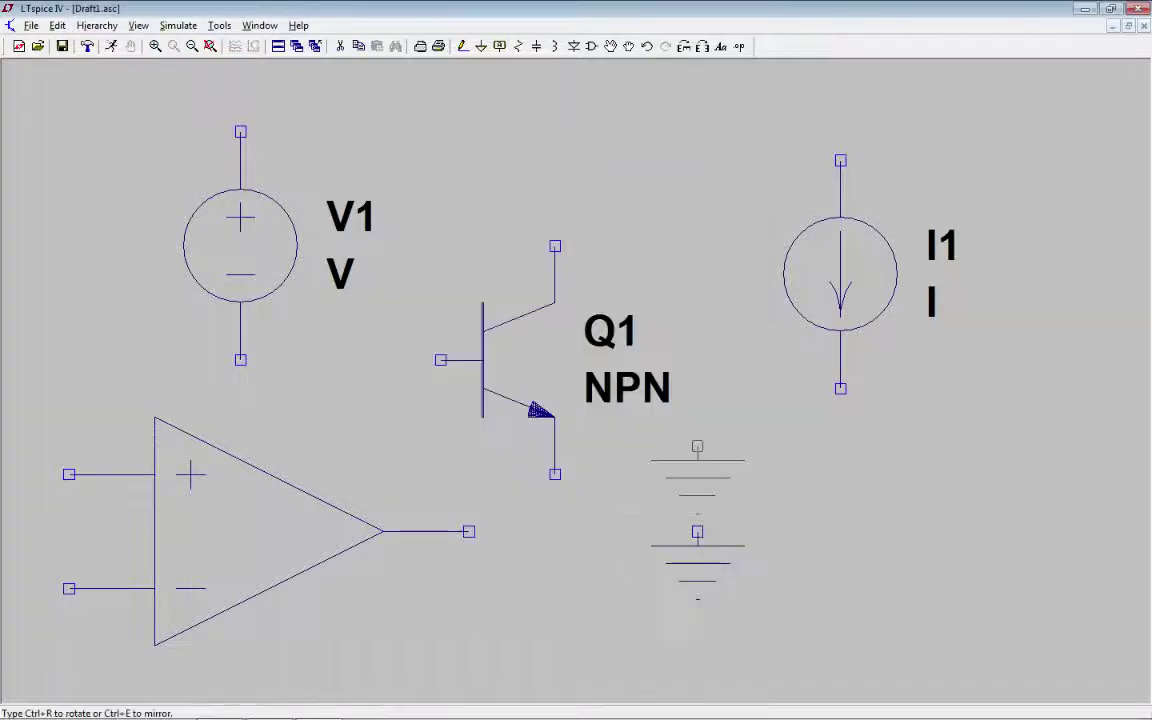
{"action": "left_click", "coordinate": [697, 532]}
{"action": "key", "text": "Escape"}
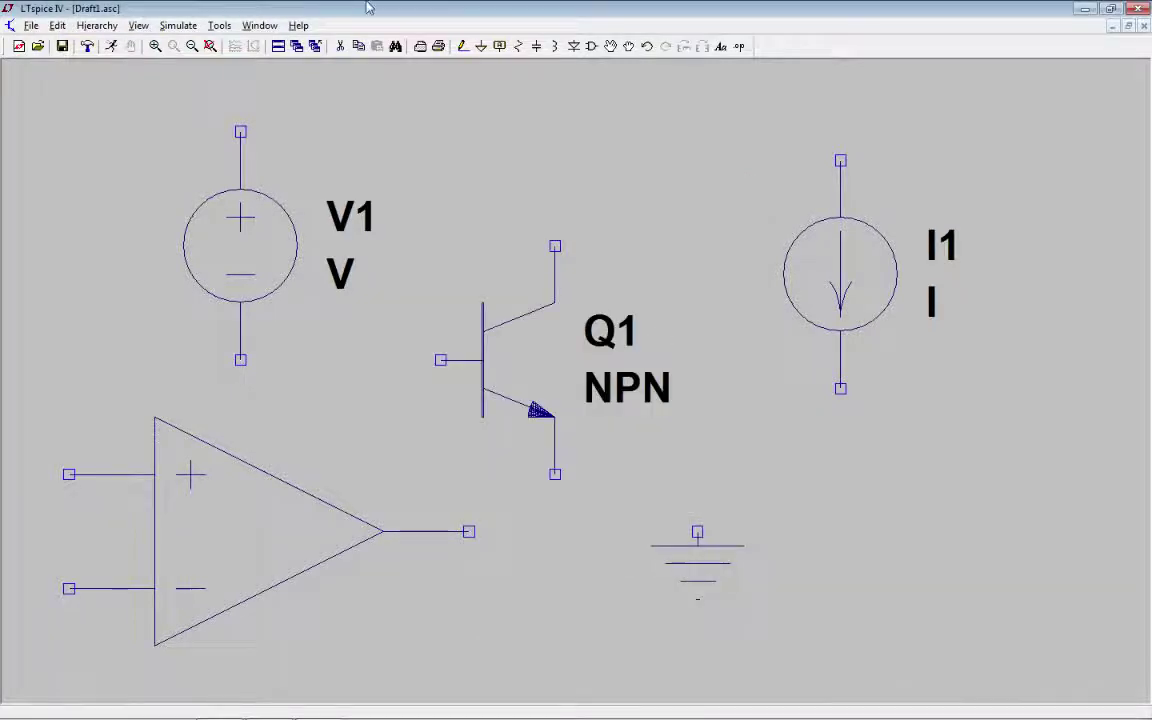
Step: Place a vdd symbol just below the current source, above and right of the ground symbol
{"action": "left_click", "coordinate": [591, 48]}
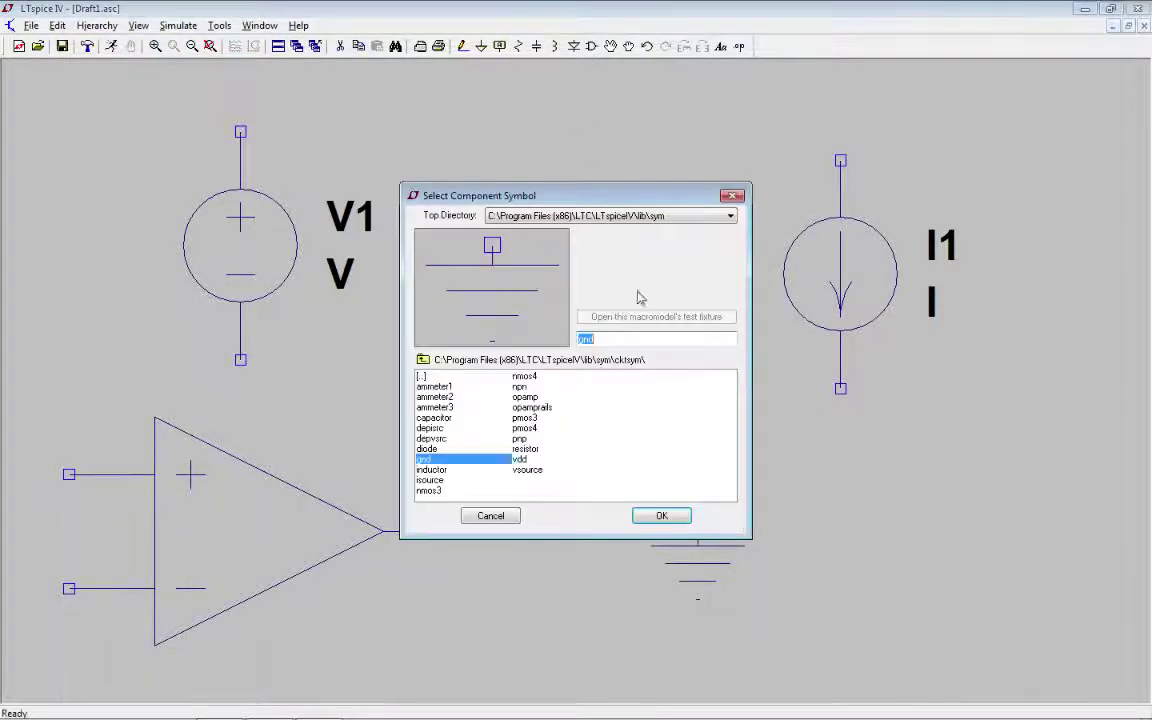
{"action": "left_click", "coordinate": [524, 458]}
{"action": "left_click", "coordinate": [661, 515]}
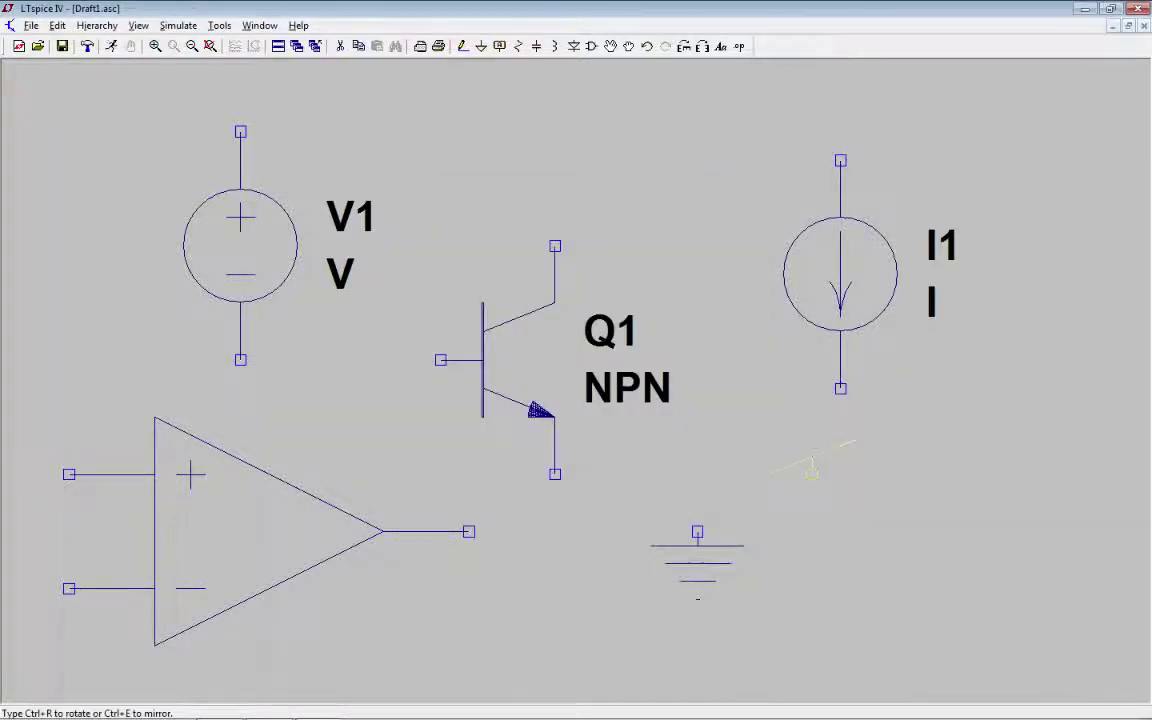
{"action": "left_click", "coordinate": [811, 472]}
{"action": "key", "text": "Escape"}
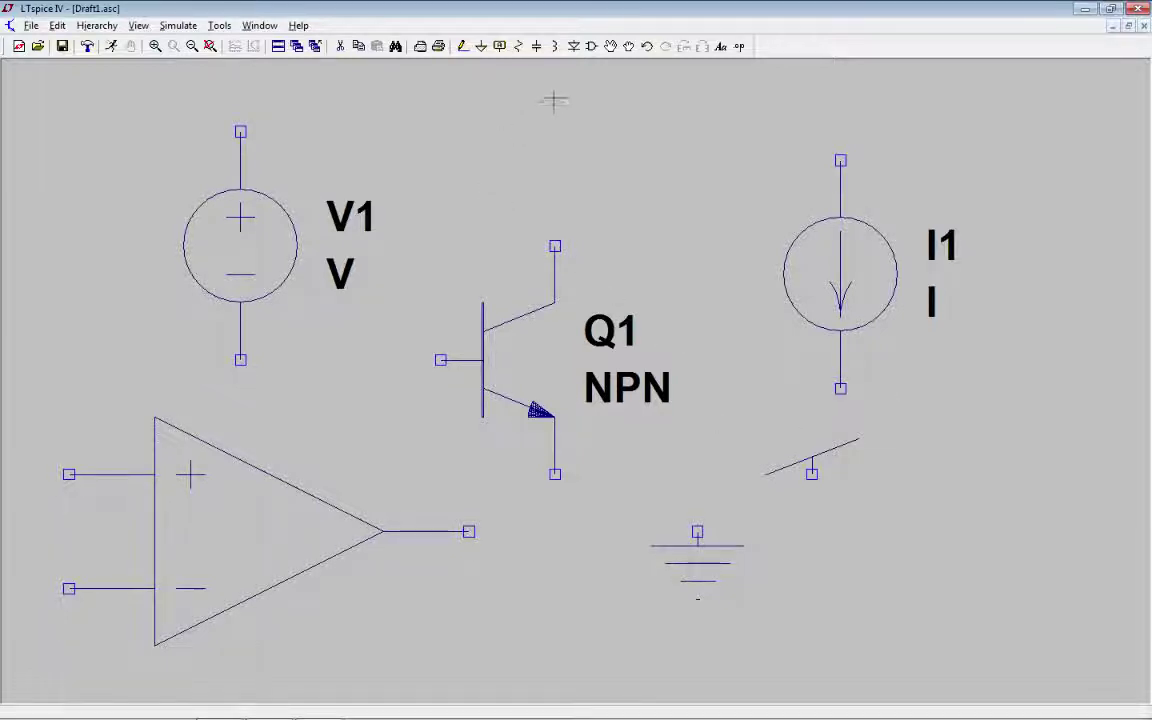
Step: Preview the ammeter symbols and place an ammeter2 to the right of the vdd symbol
{"action": "left_click", "coordinate": [591, 46]}
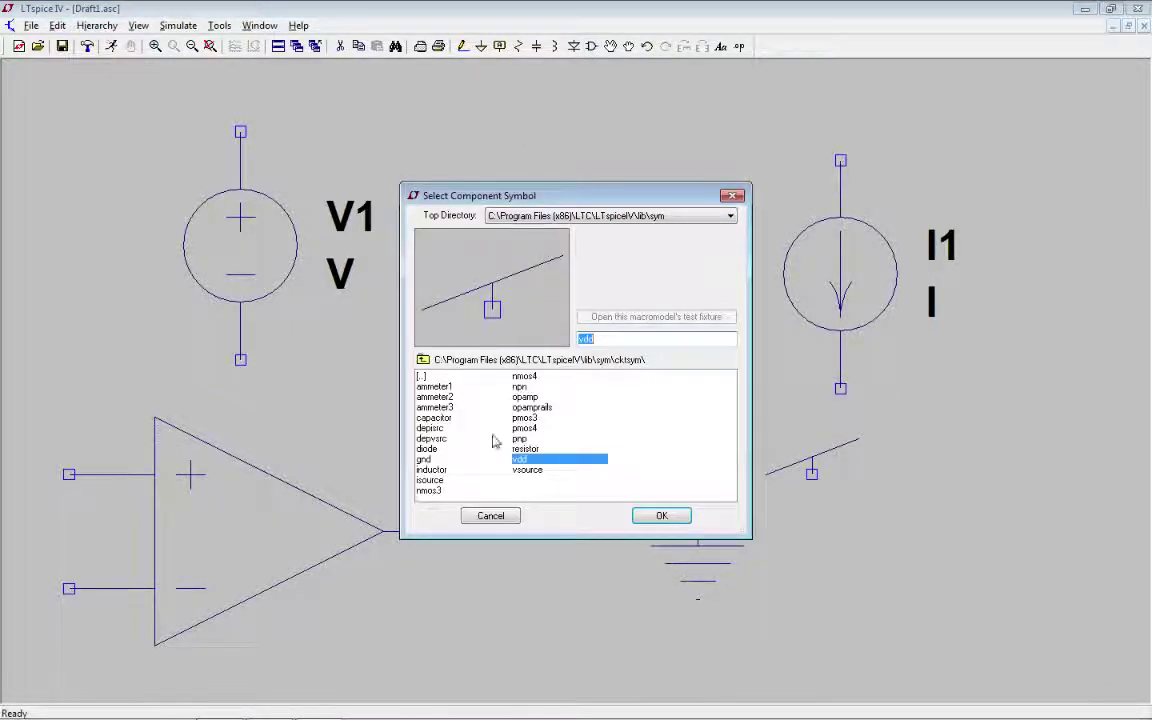
{"action": "left_click", "coordinate": [440, 386]}
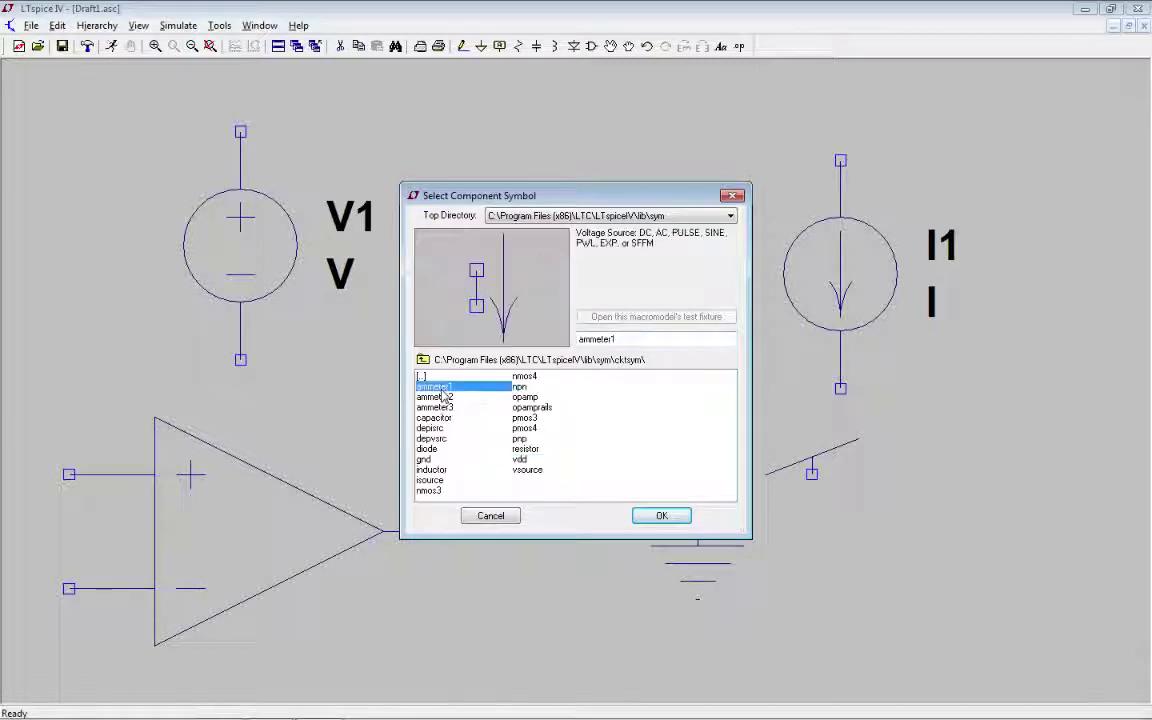
{"action": "left_click", "coordinate": [449, 407]}
{"action": "left_click", "coordinate": [441, 388]}
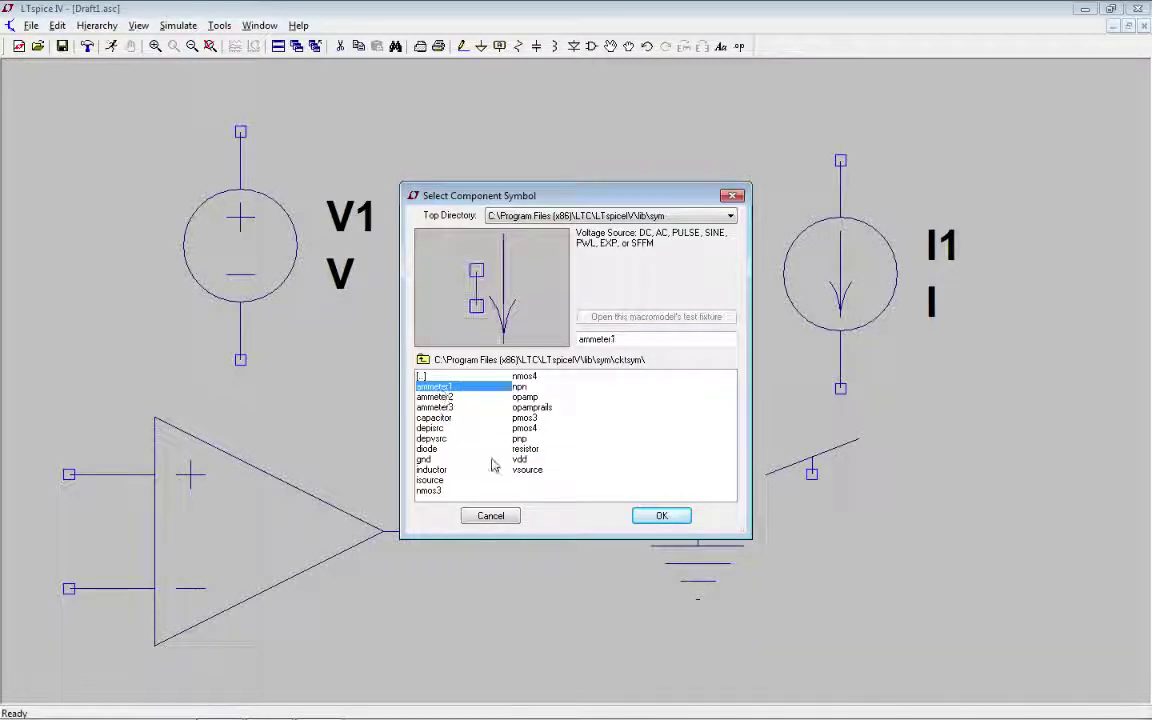
{"action": "left_click", "coordinate": [436, 397]}
{"action": "left_click", "coordinate": [643, 517]}
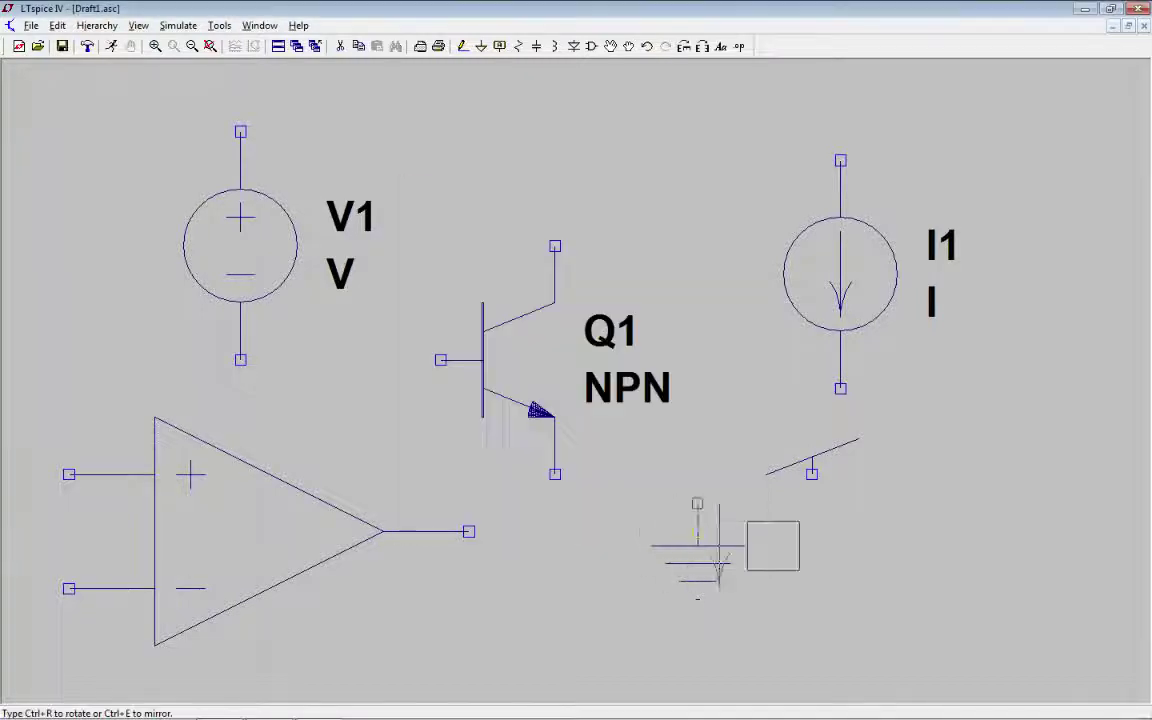
{"action": "left_click", "coordinate": [924, 446]}
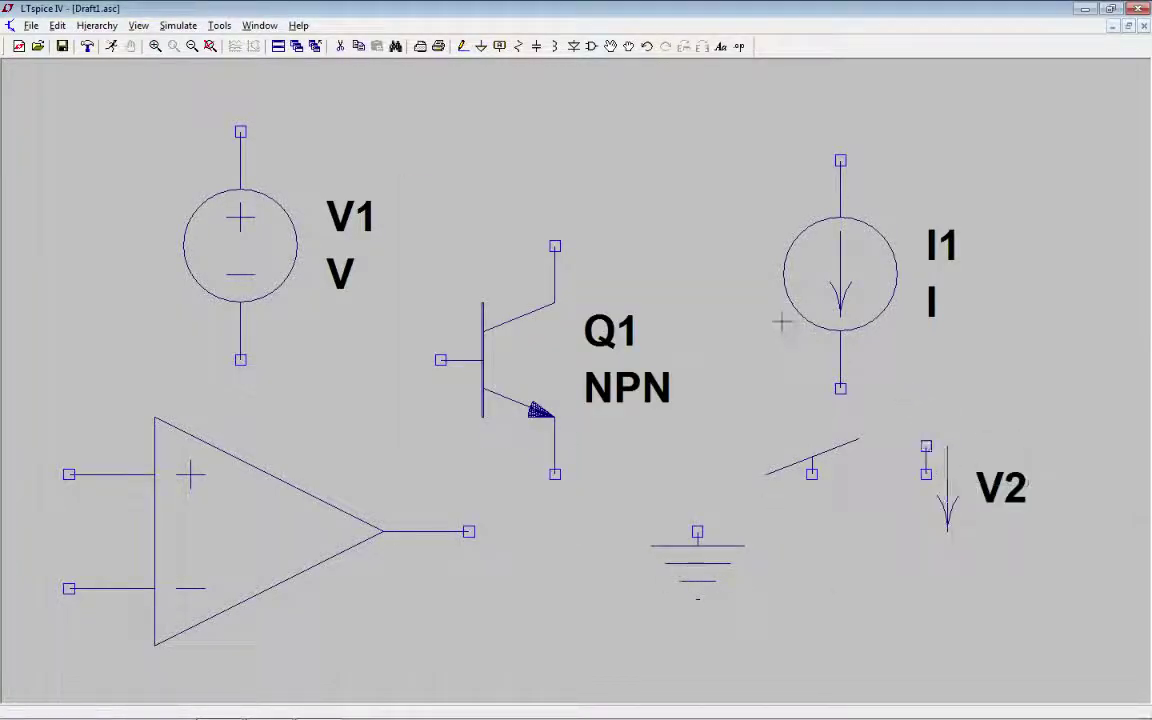
Step: Set the value of transistor Q1 to 2N3904
{"action": "scroll", "coordinate": [384, 143], "scroll_direction": "down", "scroll_amount": 4}
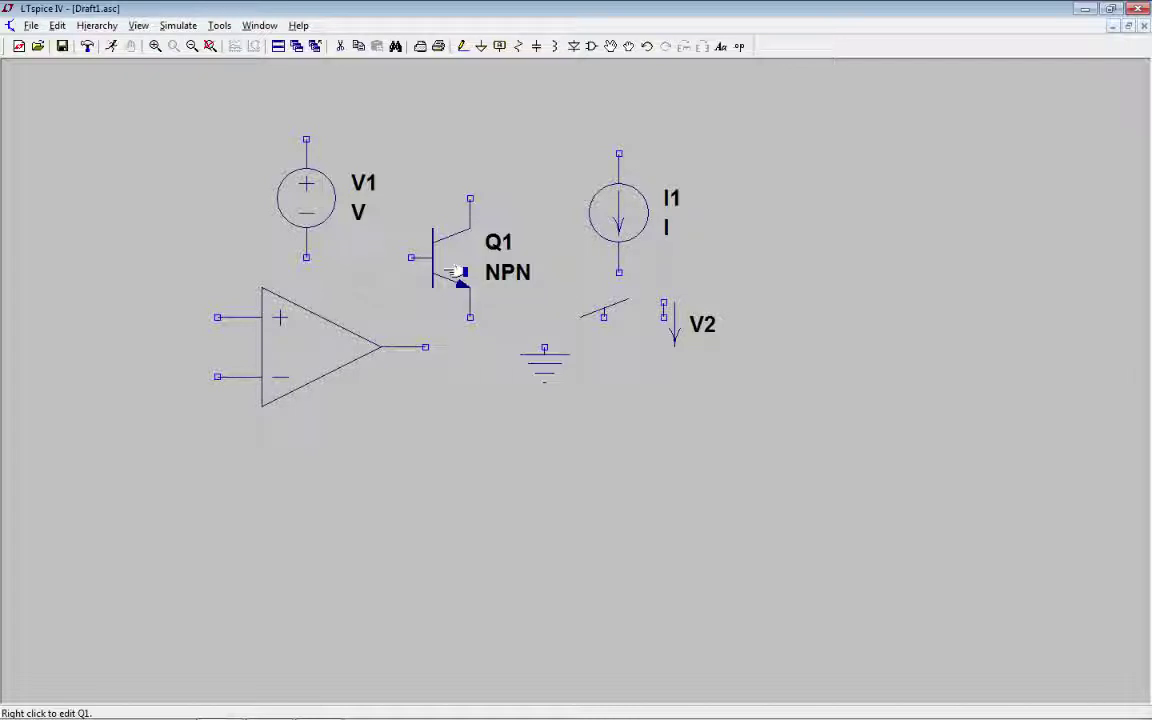
{"action": "right_click", "coordinate": [492, 281]}
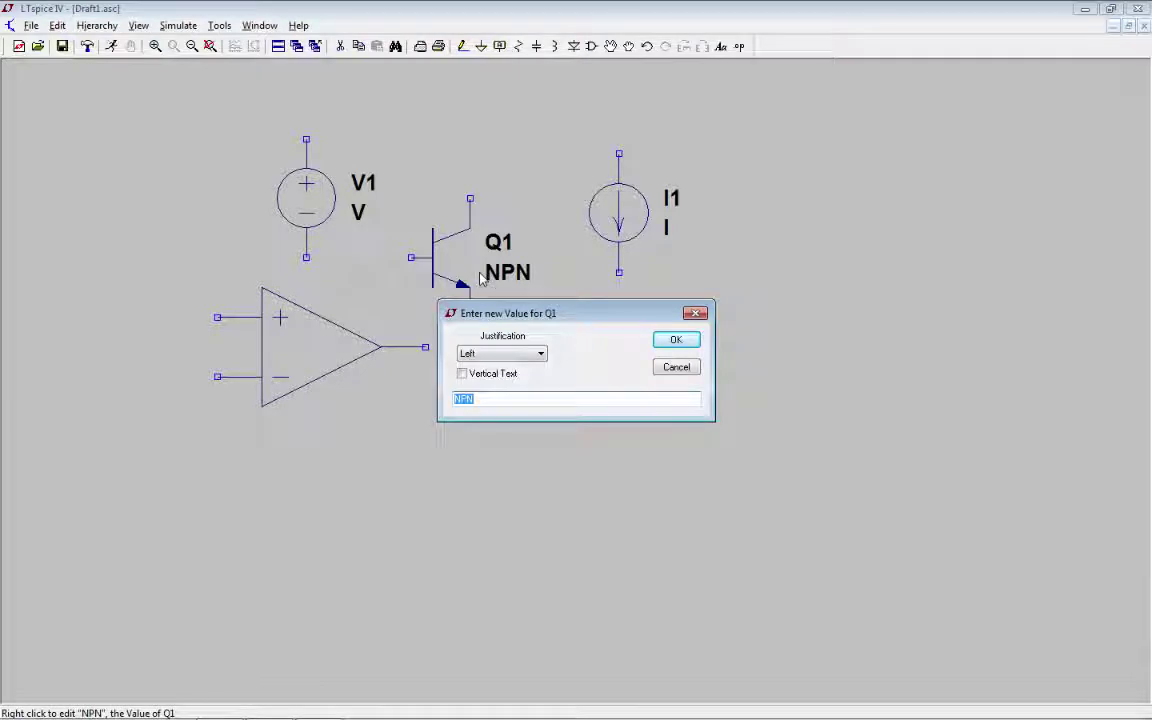
{"action": "type", "text": "2N3904"}
{"action": "key", "text": "Return"}
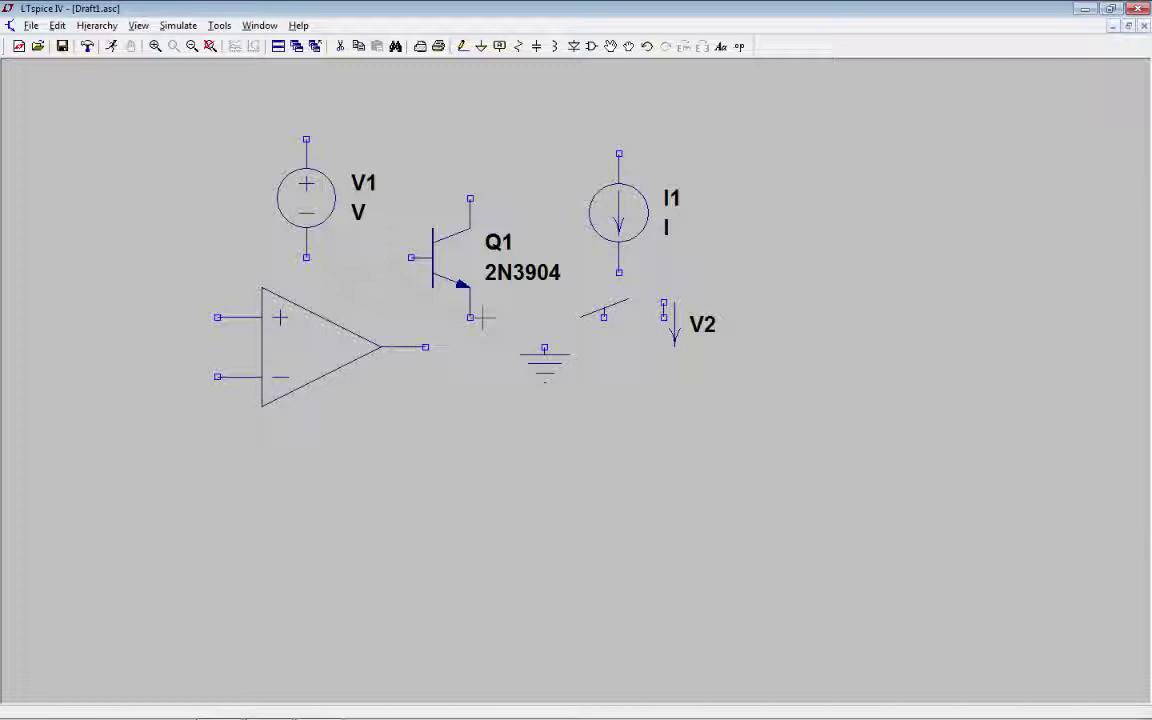
Step: Check the transistor properties of Q1 without changing them and set its value to MAT14
{"action": "right_click", "coordinate": [453, 262]}
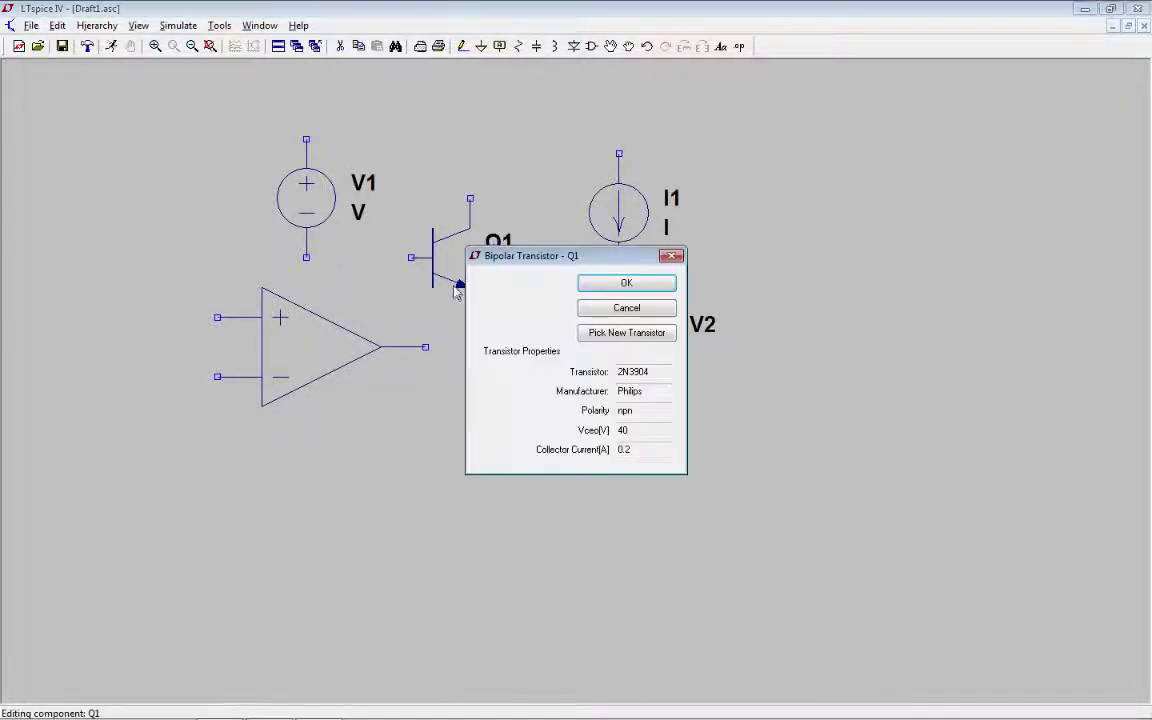
{"action": "left_click", "coordinate": [628, 309]}
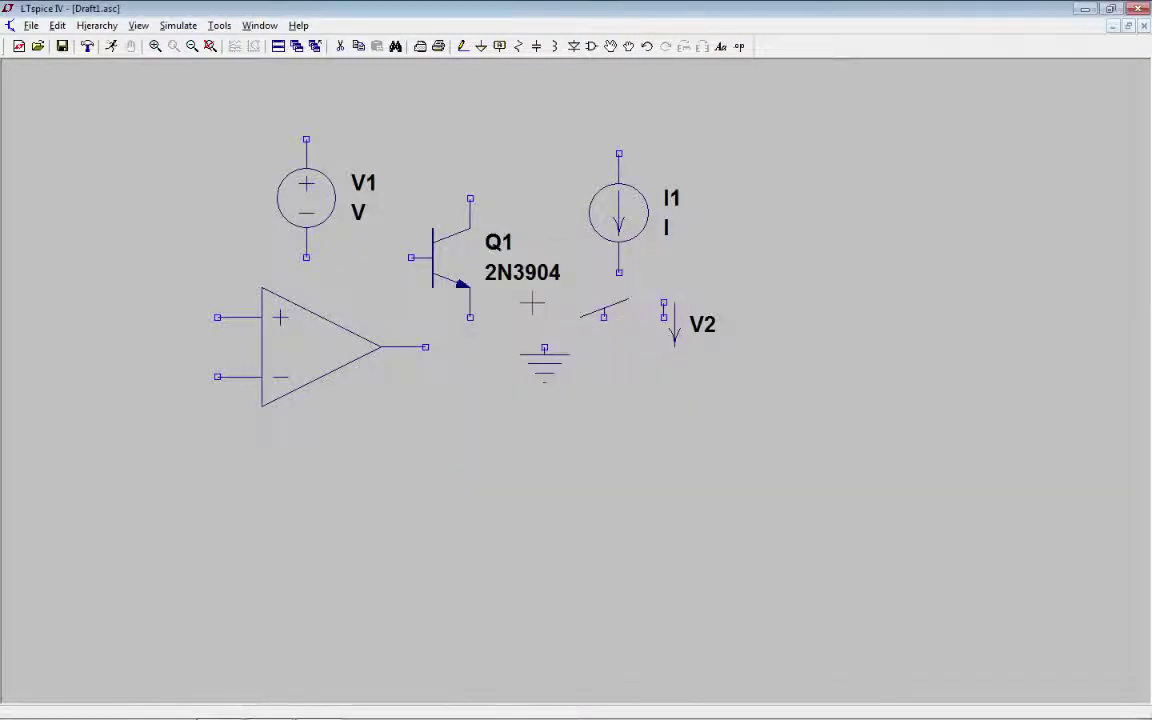
{"action": "right_click", "coordinate": [518, 276]}
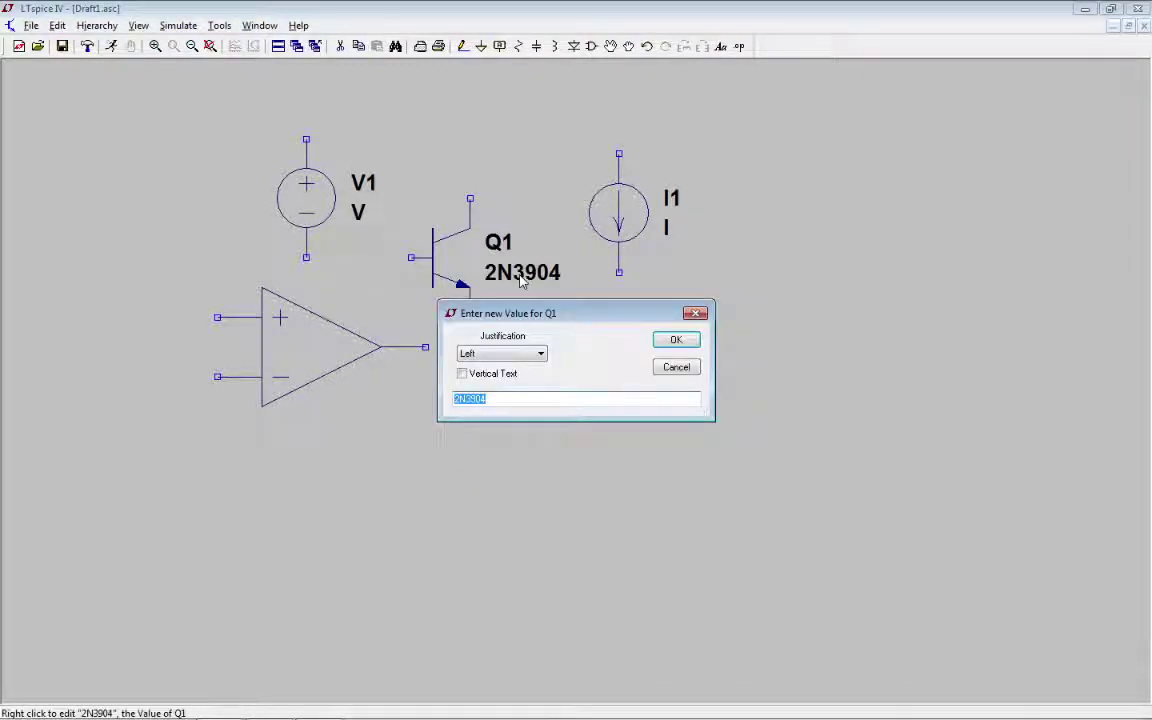
{"action": "type", "text": "MAT14"}
{"action": "key", "text": "Return"}
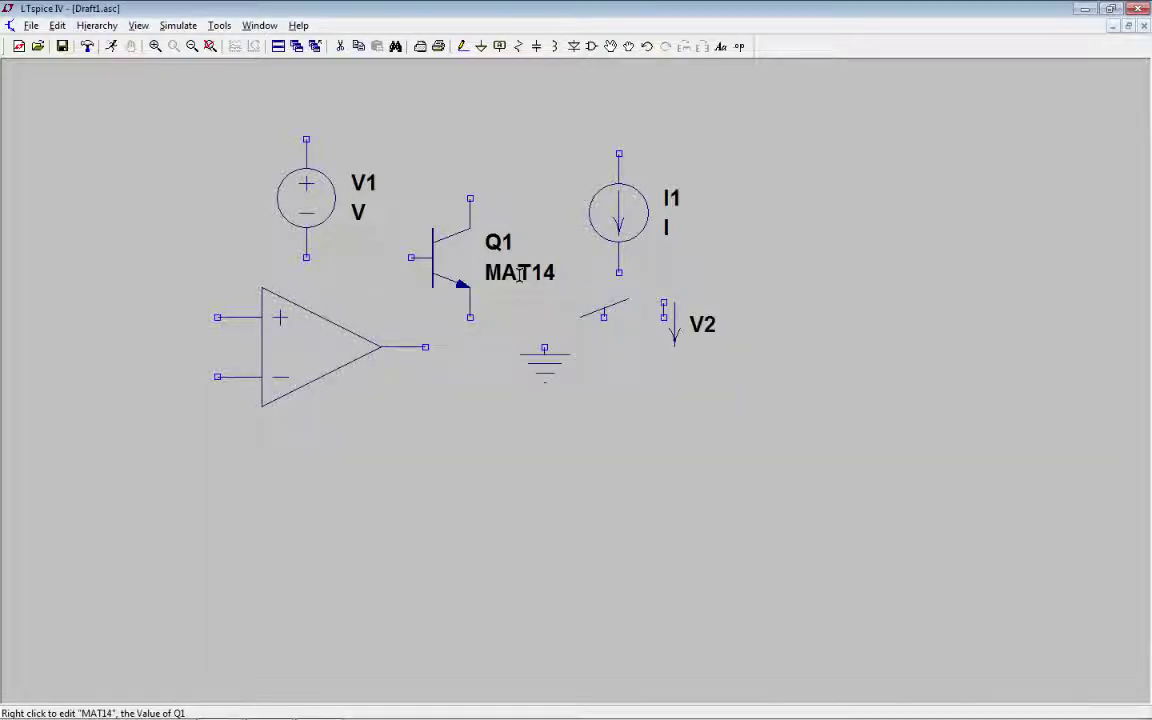
Step: Set the Value attribute of the op-amp to LMC6482 in its component attributes
{"action": "right_click", "coordinate": [310, 350]}
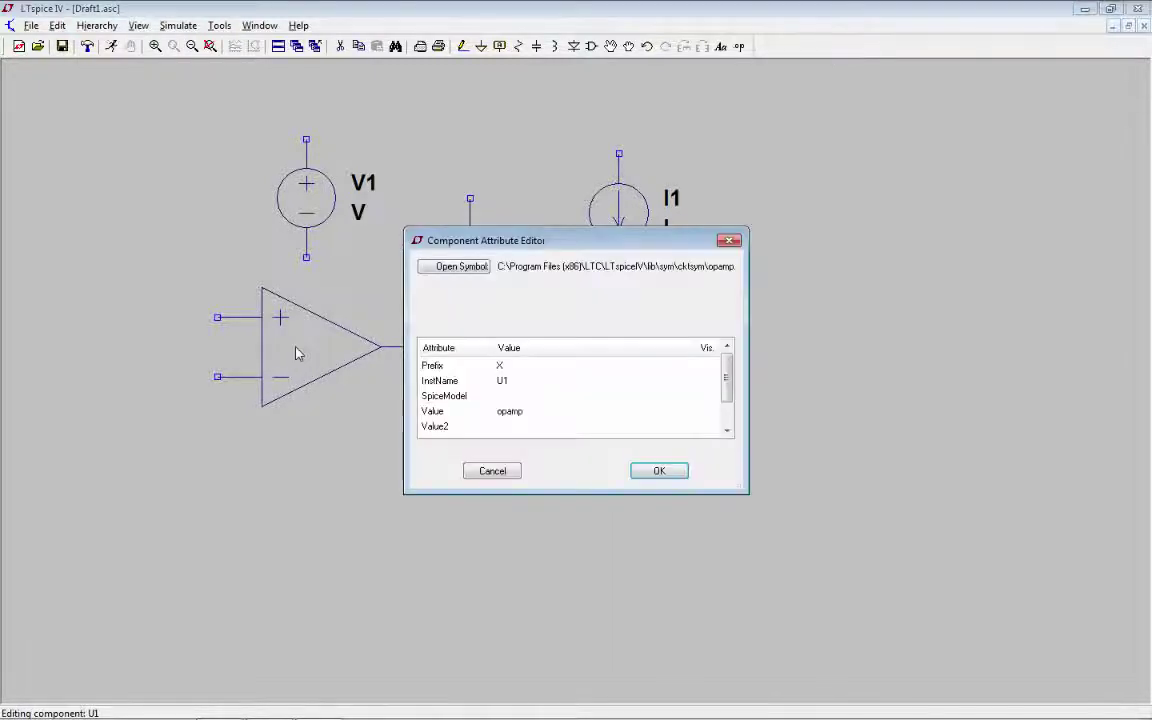
{"action": "left_click", "coordinate": [513, 412]}
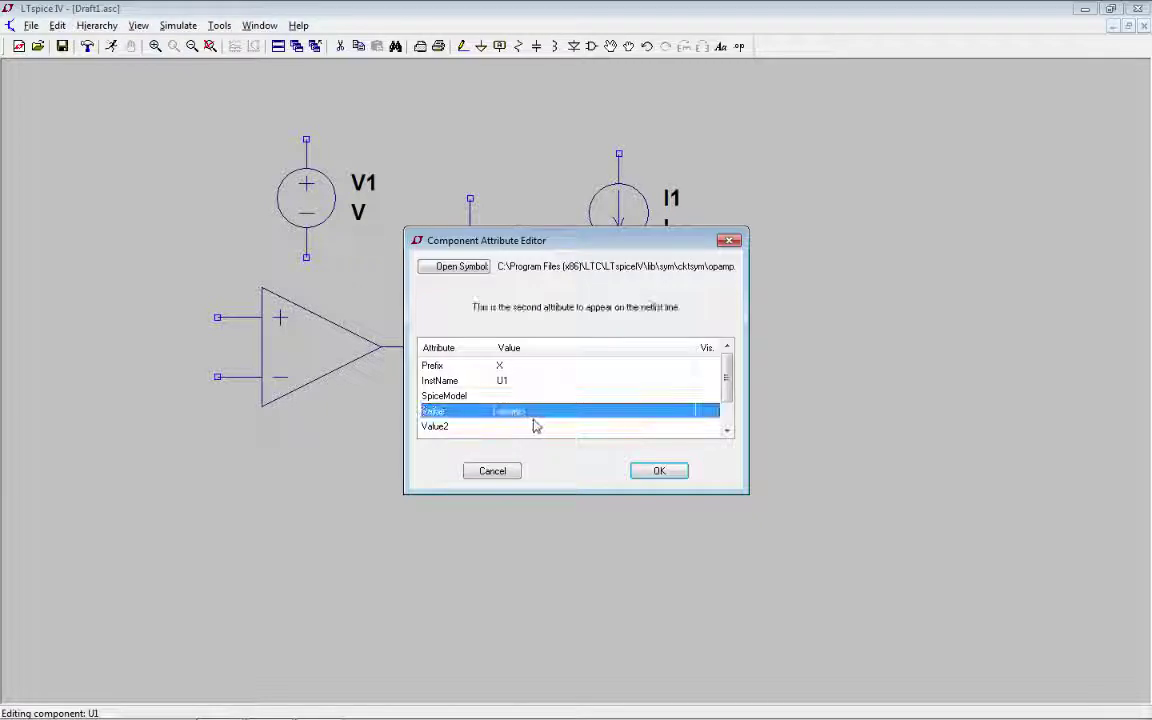
{"action": "left_click", "coordinate": [530, 410]}
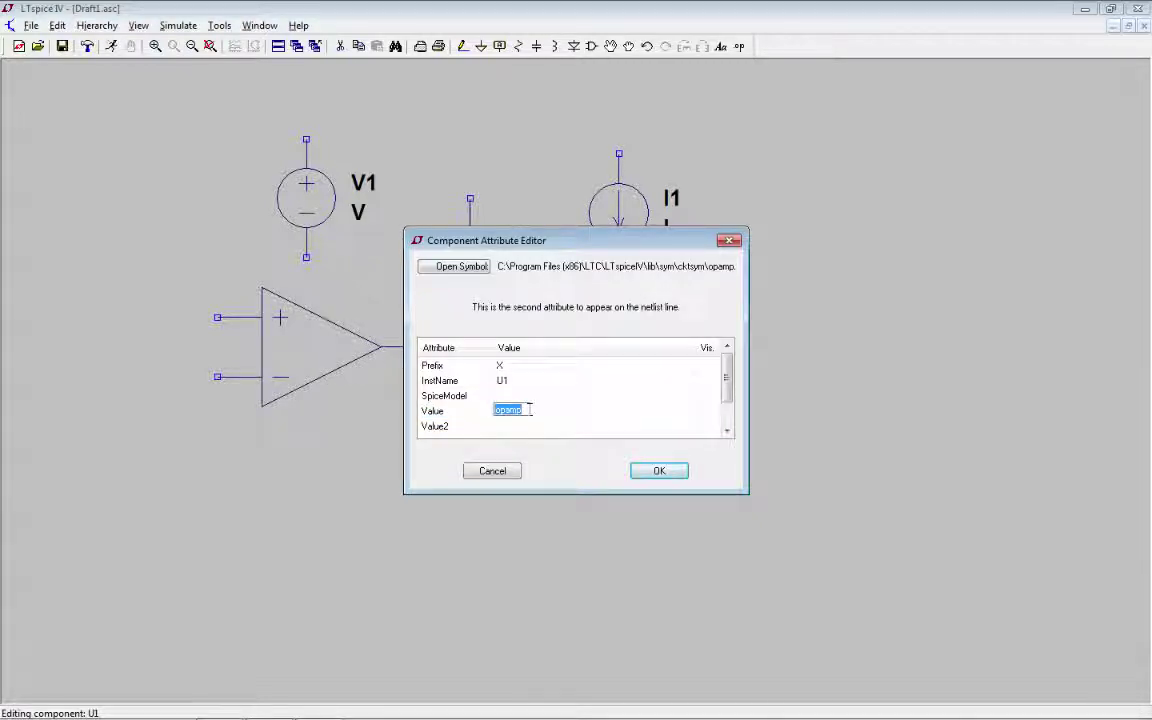
{"action": "type", "text": "LMC6482"}
{"action": "key", "text": "Return"}
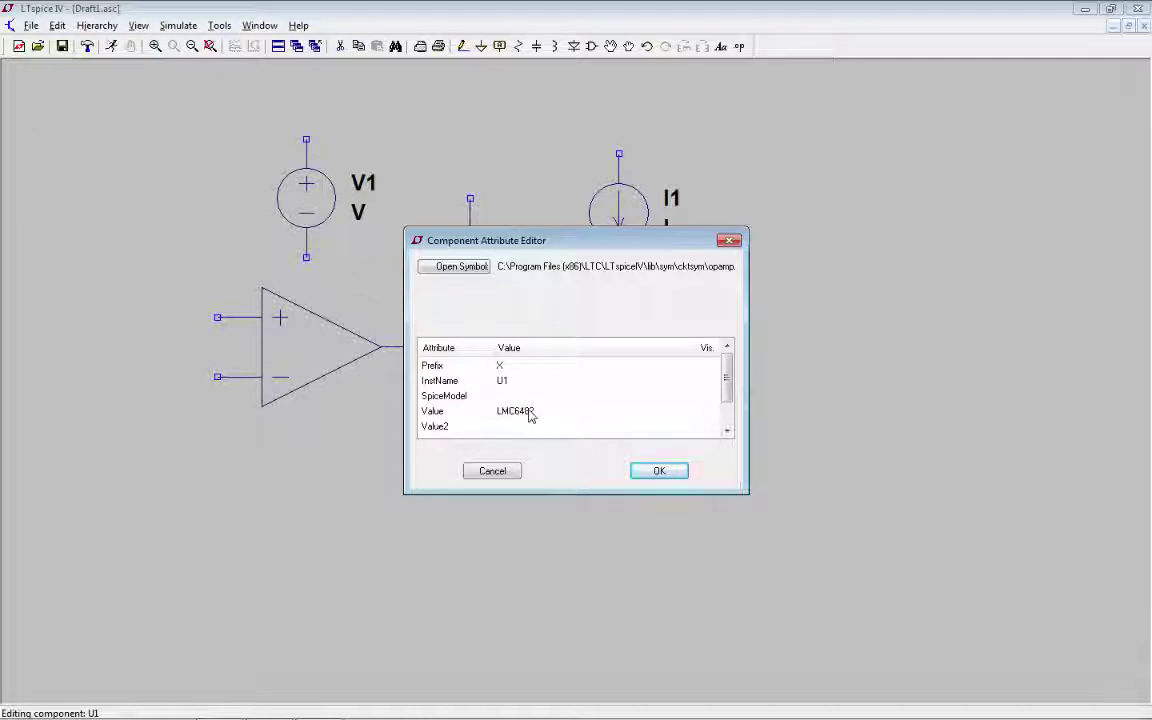
{"action": "left_click", "coordinate": [658, 472]}
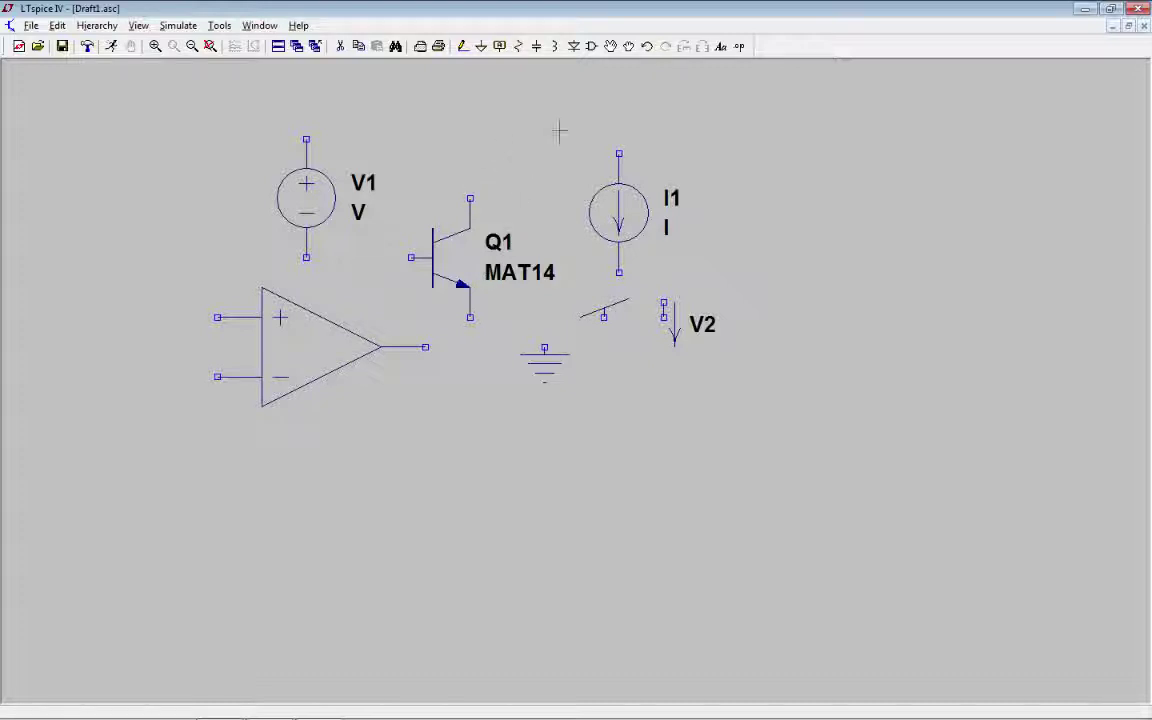
Step: Move transistor Q1 to the free area below the ground symbol, mirroring it so its base faces right
{"action": "left_click", "coordinate": [611, 48]}
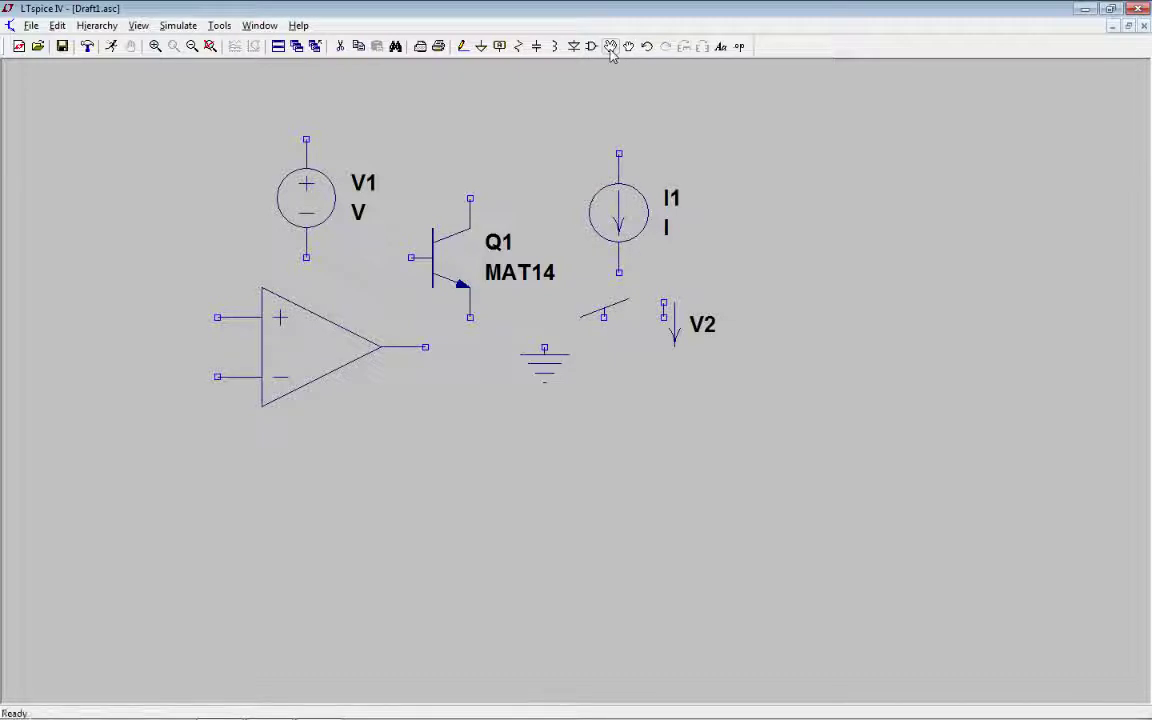
{"action": "left_click", "coordinate": [445, 256]}
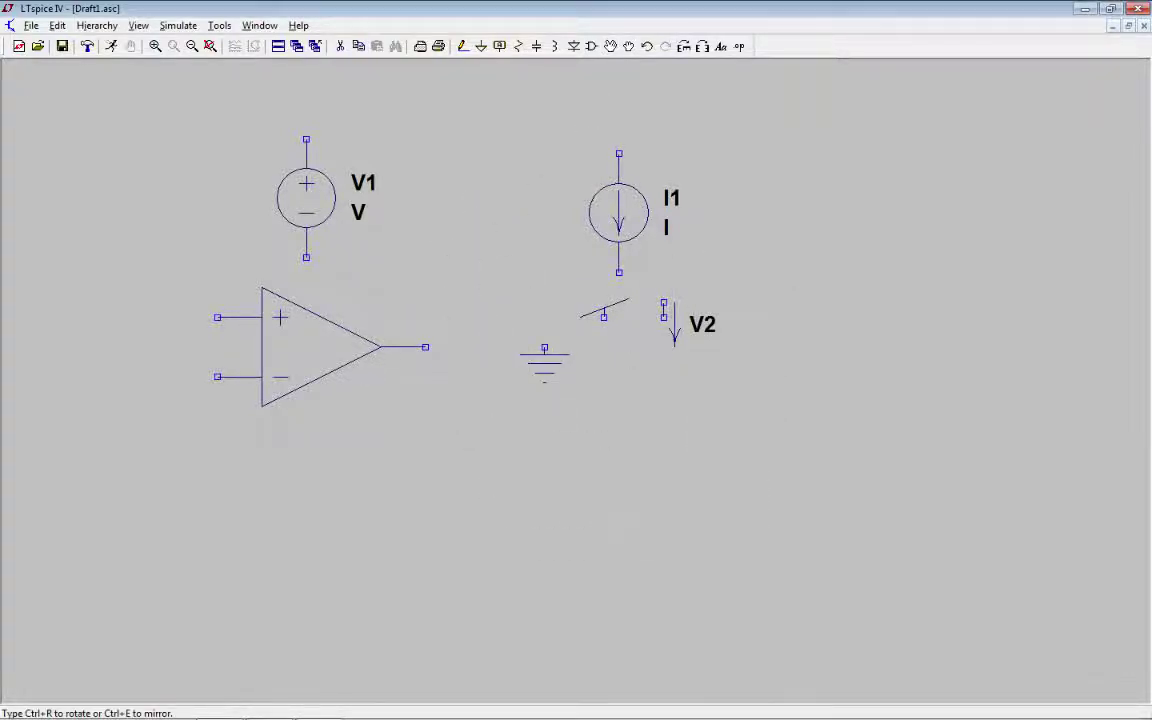
{"action": "left_click", "coordinate": [703, 47]}
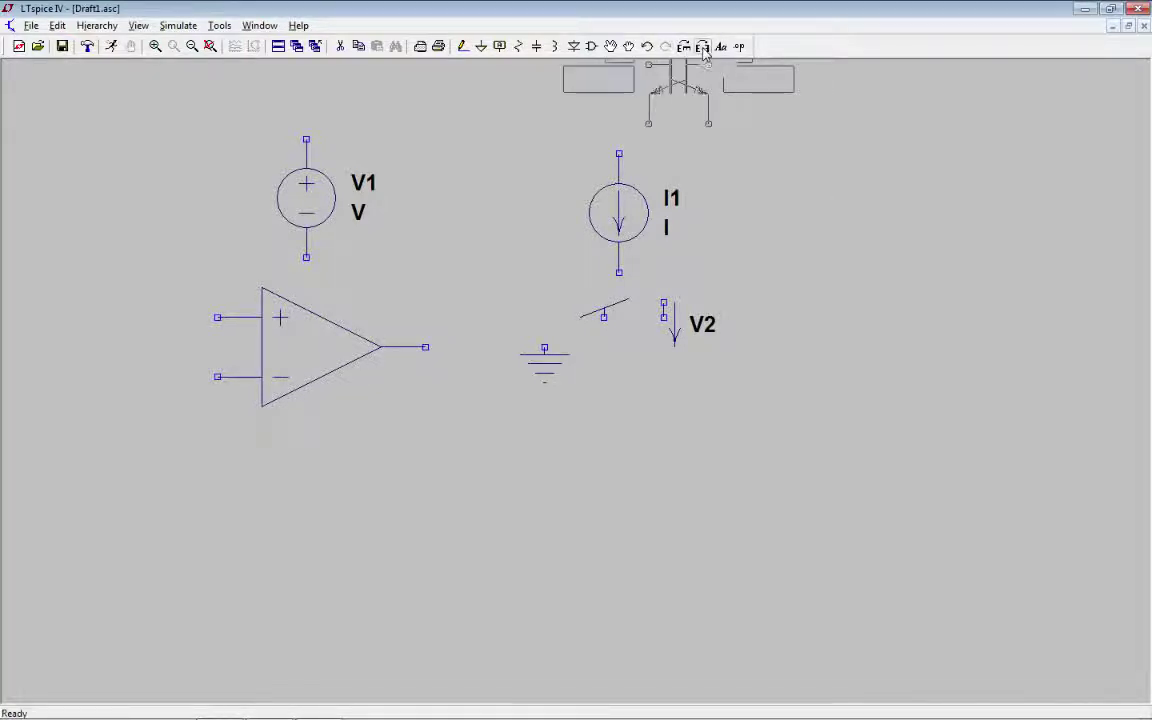
{"action": "left_click", "coordinate": [540, 525]}
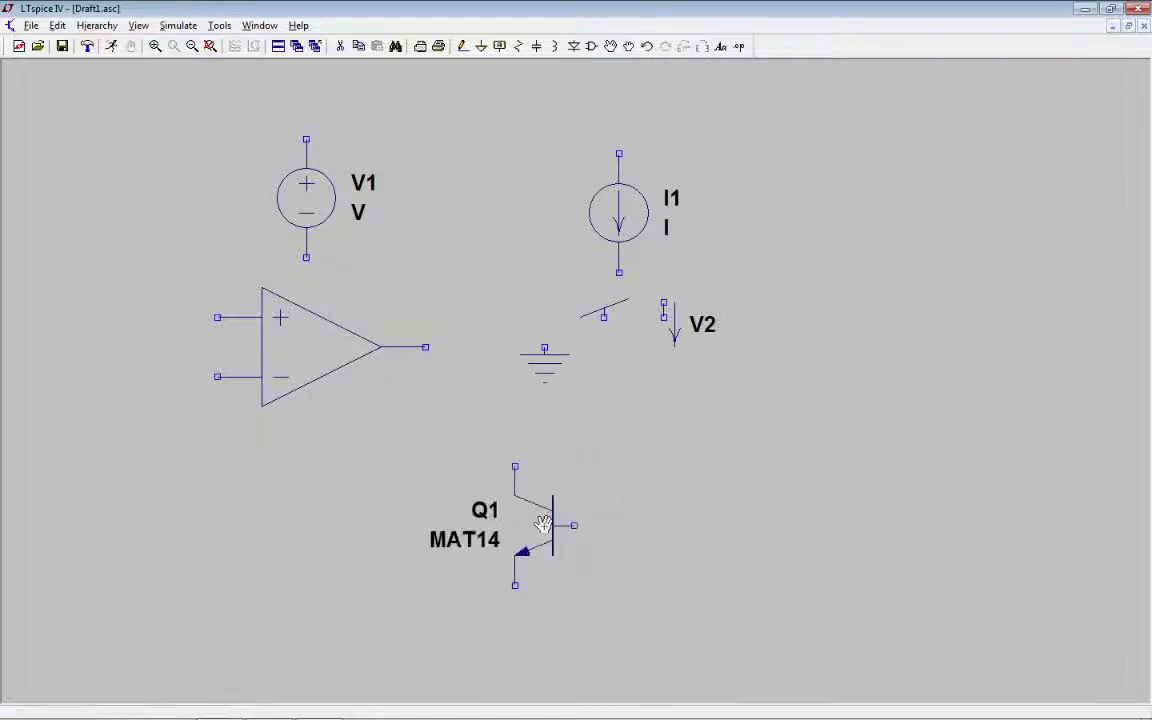
{"action": "key", "text": "Escape"}
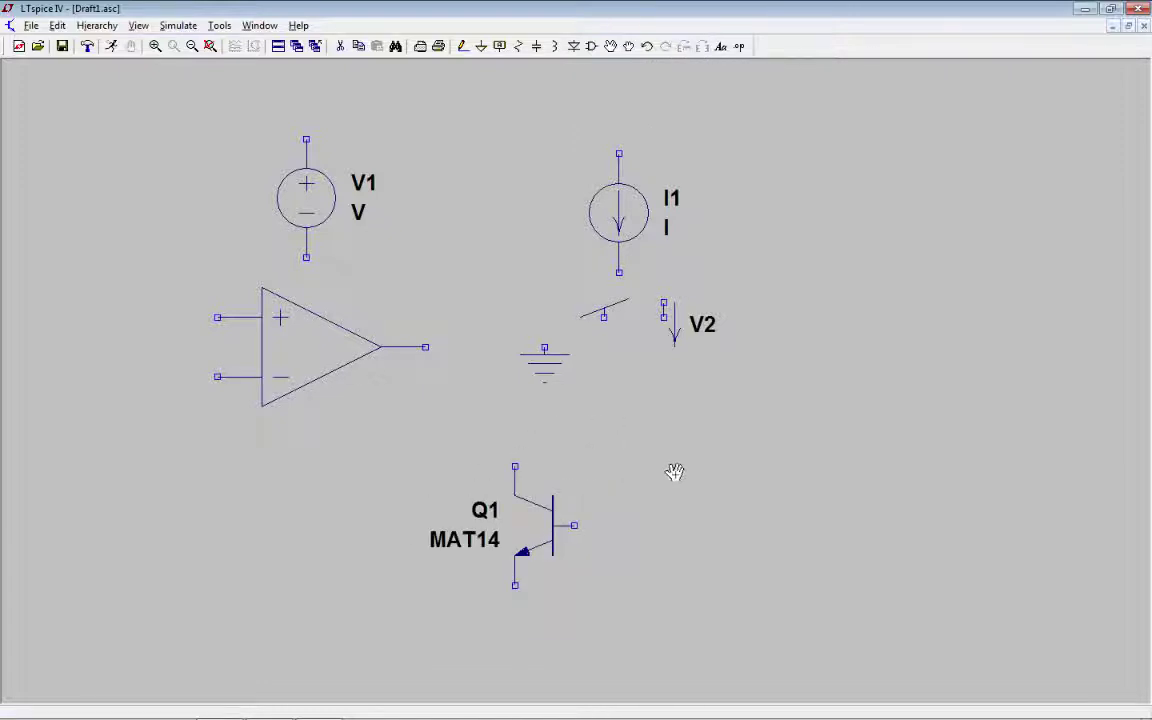
Step: Duplicate transistor Q1 and place the copy directly below it, aligned vertically
{"action": "left_click", "coordinate": [359, 48]}
{"action": "left_click", "coordinate": [545, 520]}
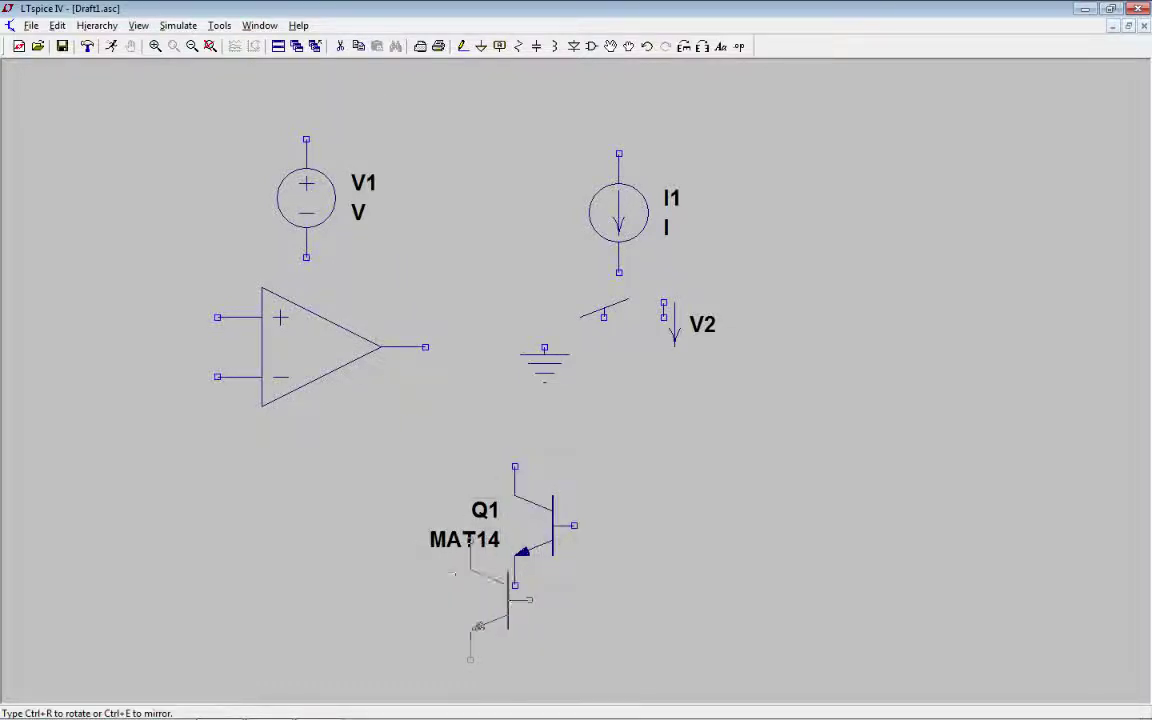
{"action": "scroll", "coordinate": [515, 592], "scroll_direction": "down", "scroll_amount": 1}
{"action": "scroll", "coordinate": [570, 620], "scroll_direction": "down", "scroll_amount": 3}
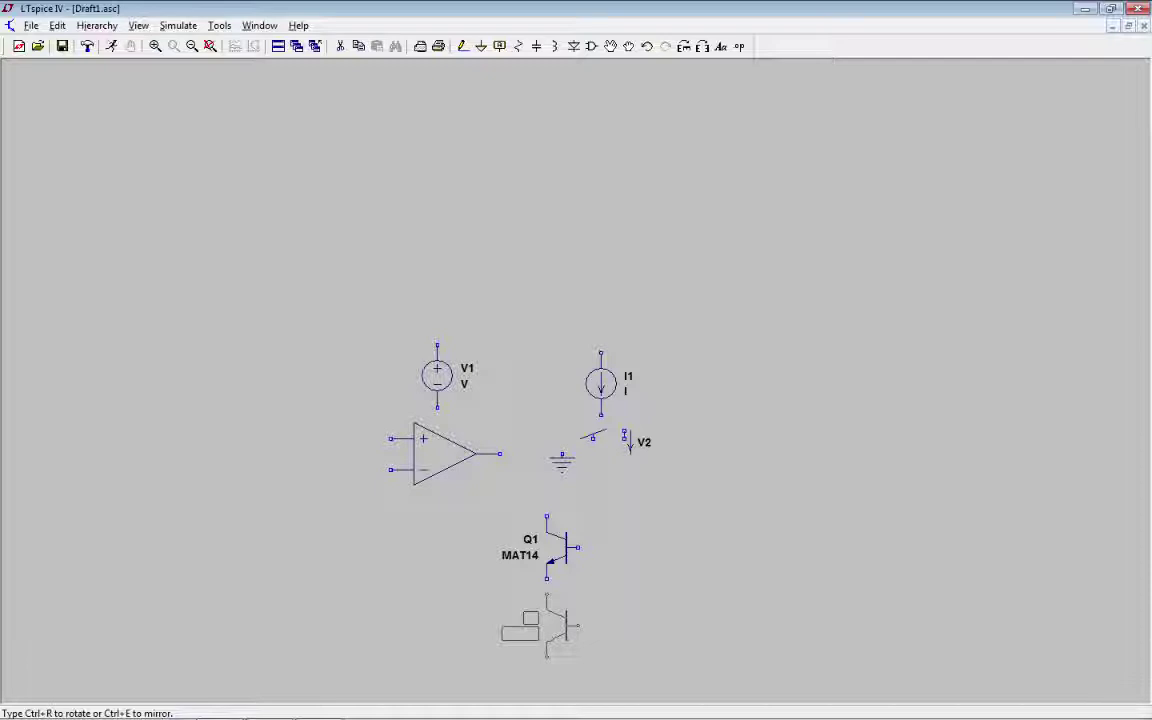
{"action": "left_click", "coordinate": [555, 625]}
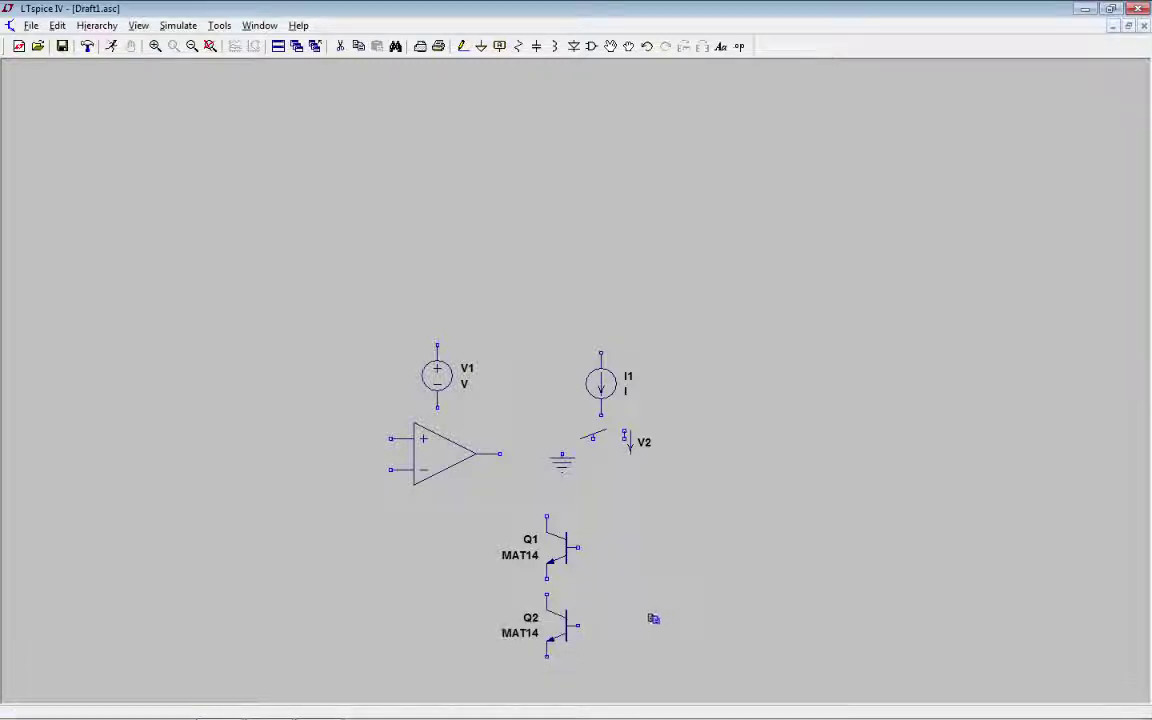
Step: Duplicate Q2 as mirrored copies, placing one to the right of Q1 and another farther right, level with Q2
{"action": "left_click", "coordinate": [557, 622]}
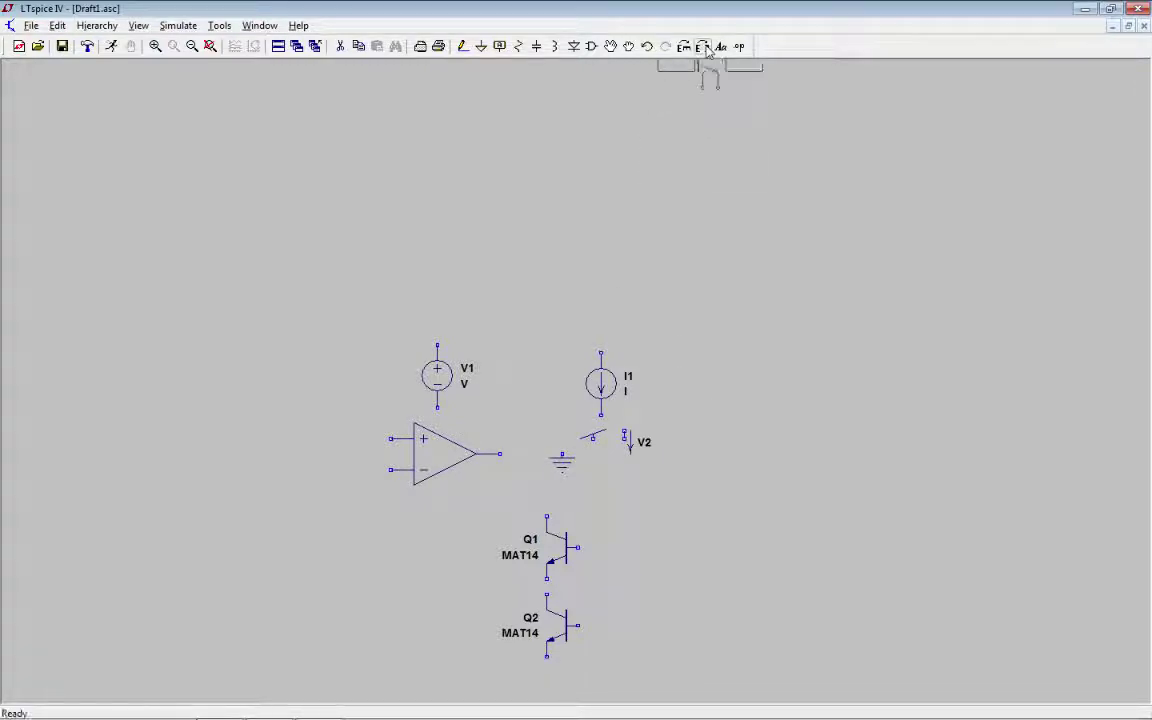
{"action": "key", "text": "ctrl+e"}
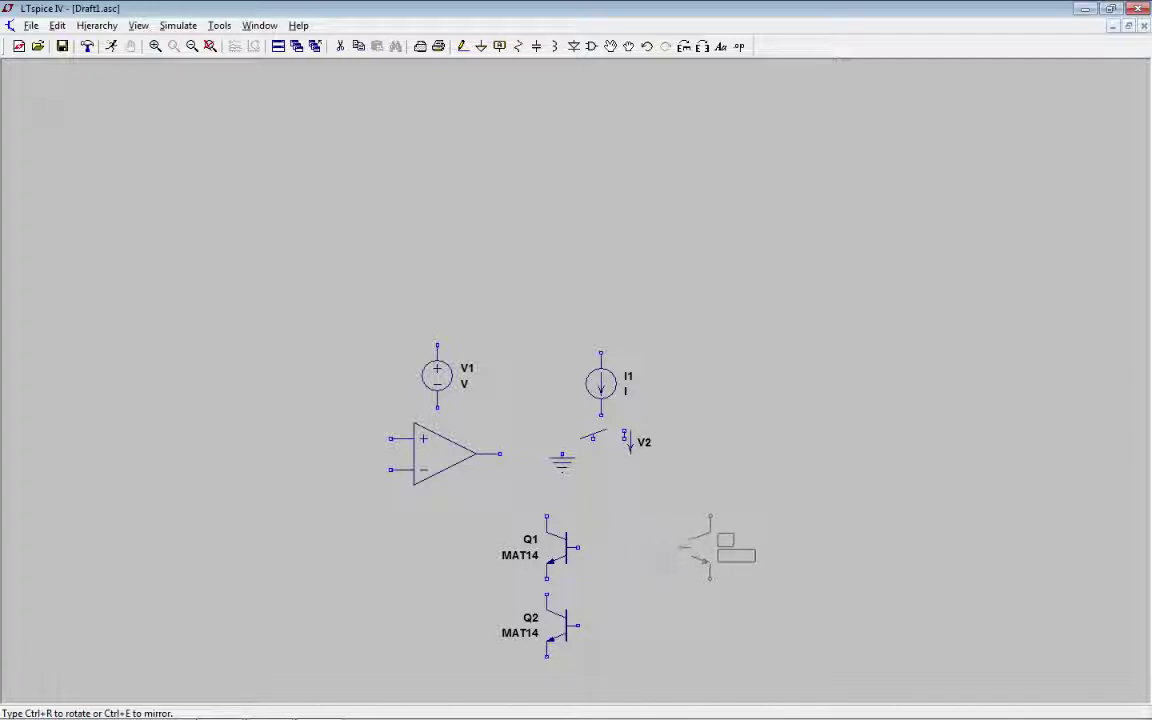
{"action": "left_click", "coordinate": [706, 549]}
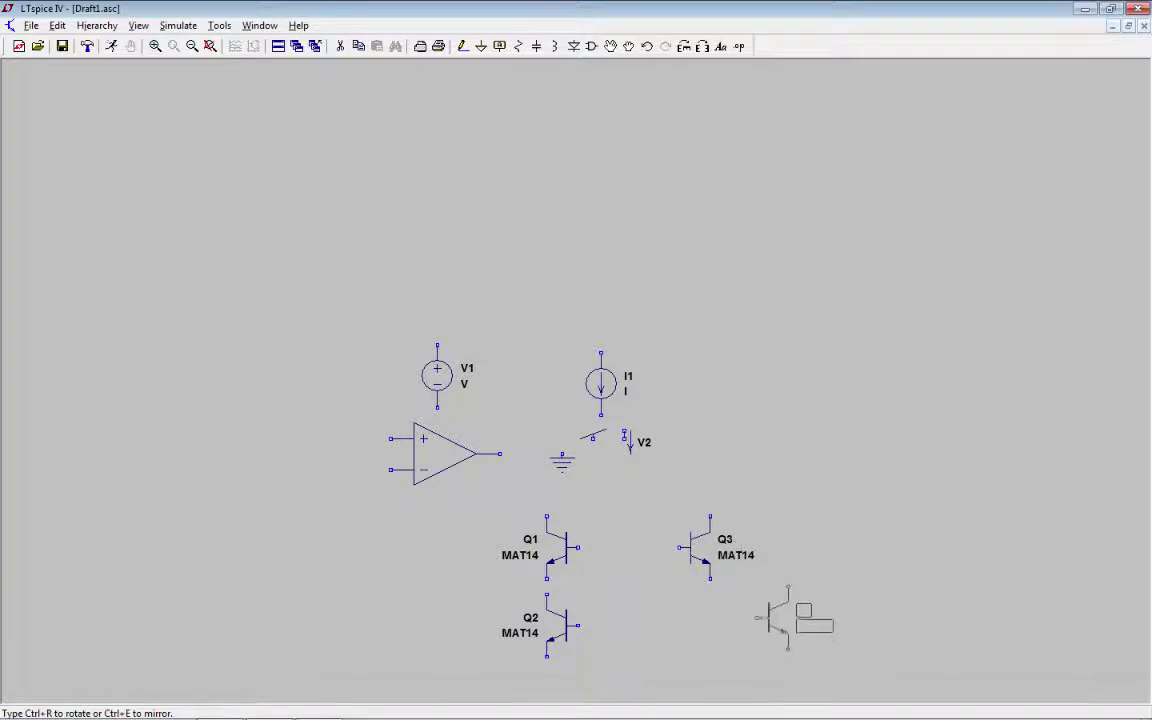
{"action": "left_click", "coordinate": [786, 626]}
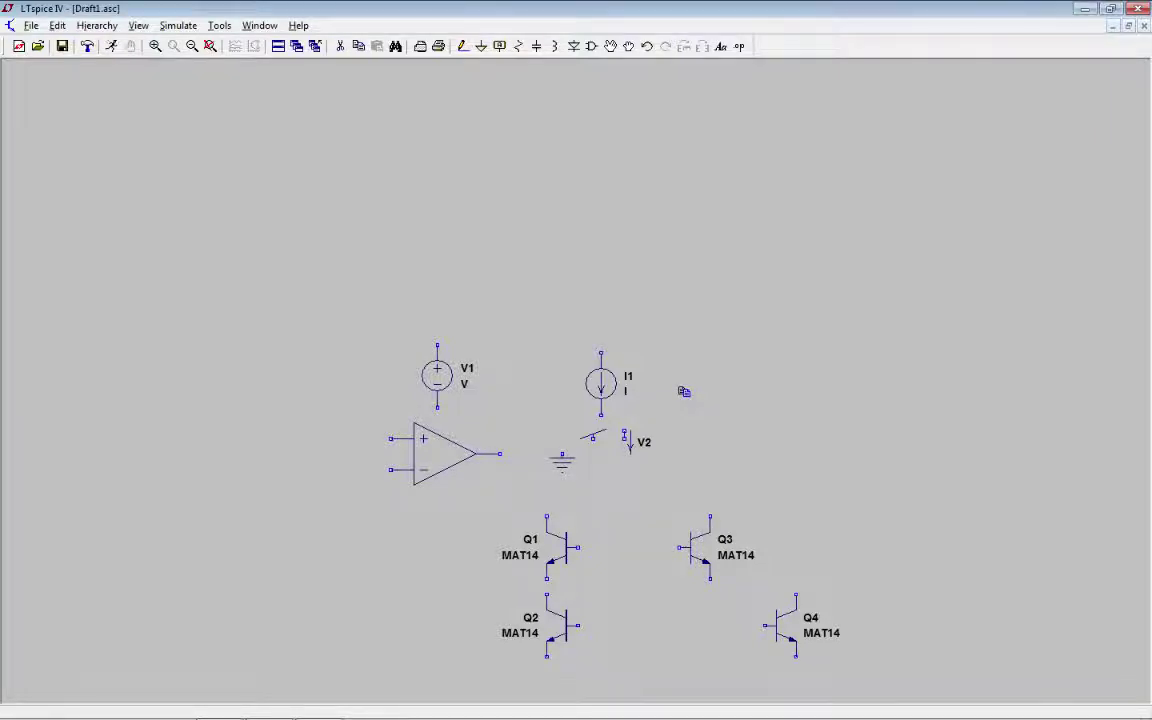
Step: Wire Q1's emitter to Q2's collector and connect that node to Q2's base
{"action": "key", "text": "space"}
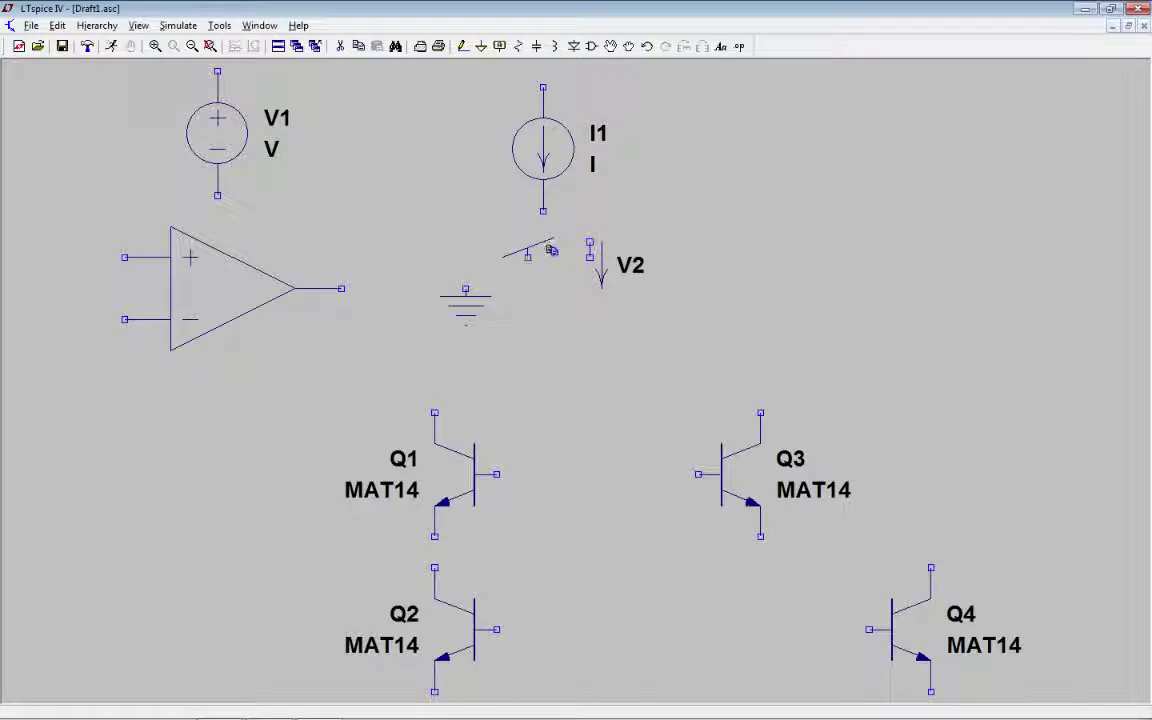
{"action": "left_click", "coordinate": [463, 47]}
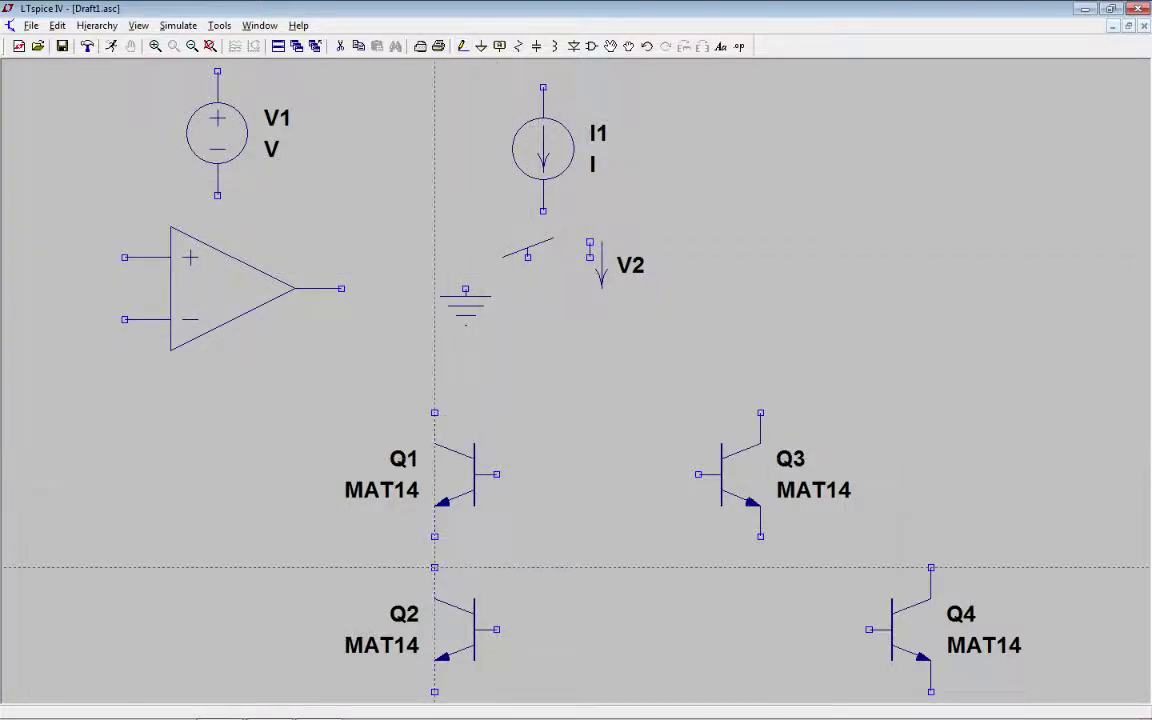
{"action": "left_click", "coordinate": [434, 567]}
{"action": "left_click", "coordinate": [434, 536]}
{"action": "left_click", "coordinate": [440, 551]}
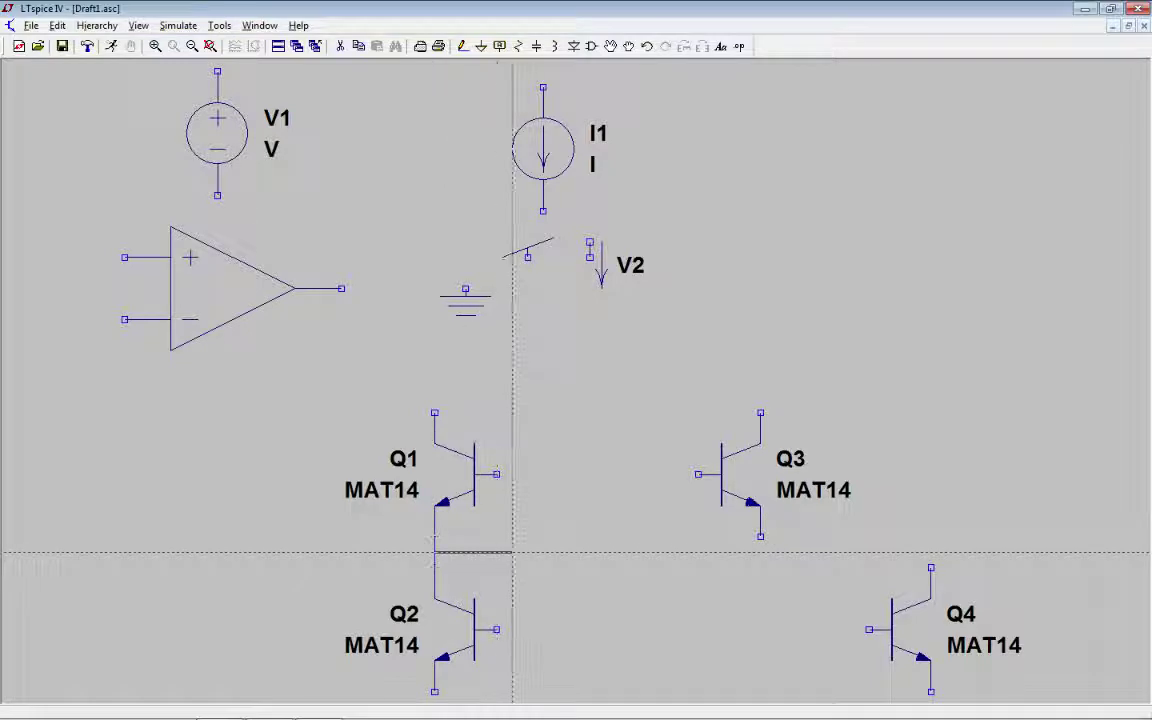
{"action": "left_click", "coordinate": [513, 551]}
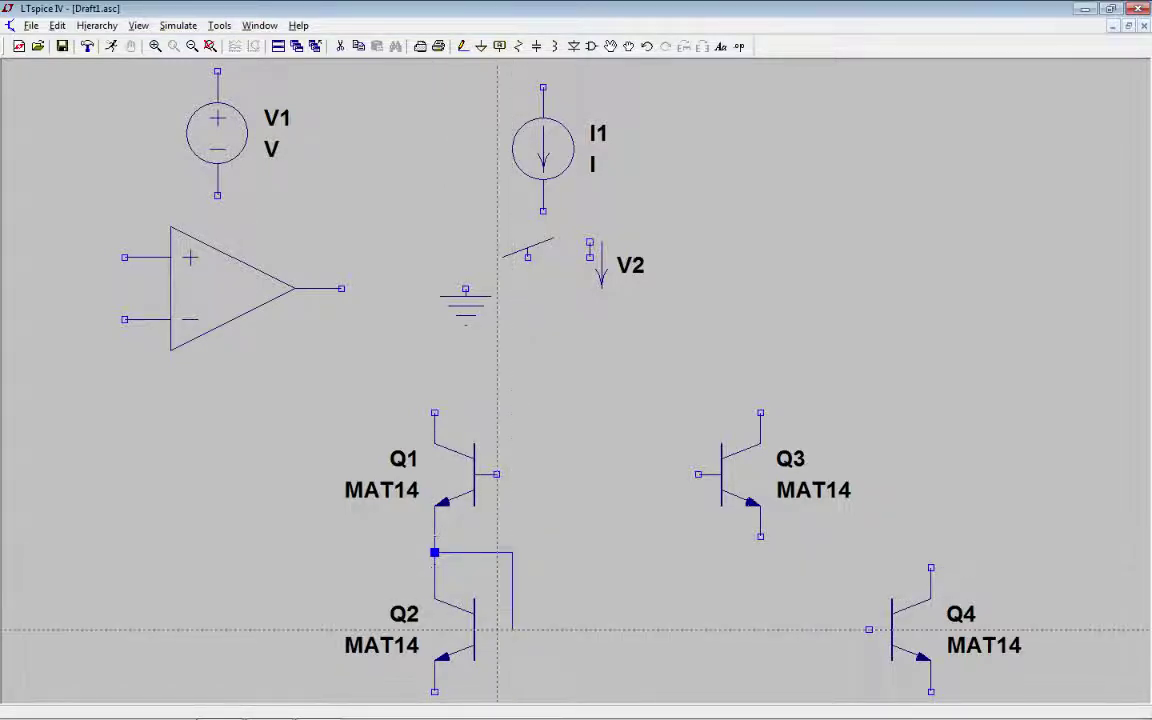
{"action": "left_click", "coordinate": [497, 630]}
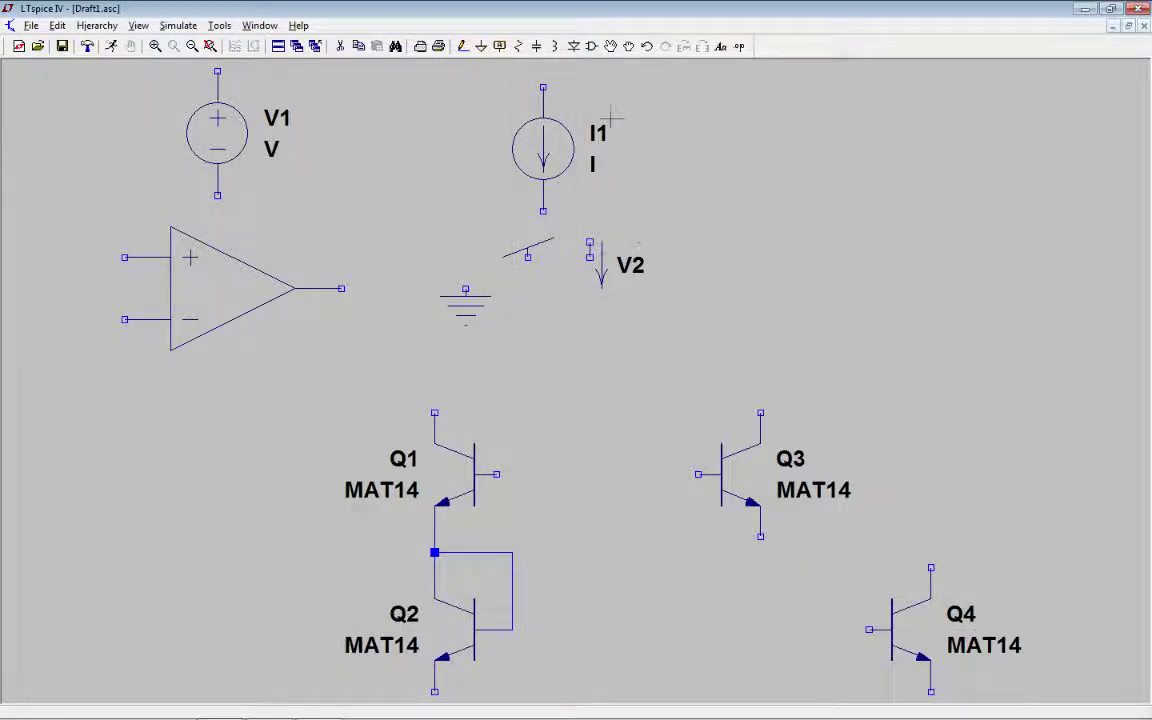
Step: Wire the emitter of Q2 to the emitter of Q4 with a horizontal run below both transistors
{"action": "left_click", "coordinate": [462, 46]}
{"action": "scroll", "coordinate": [497, 398], "scroll_direction": "down", "scroll_amount": 1}
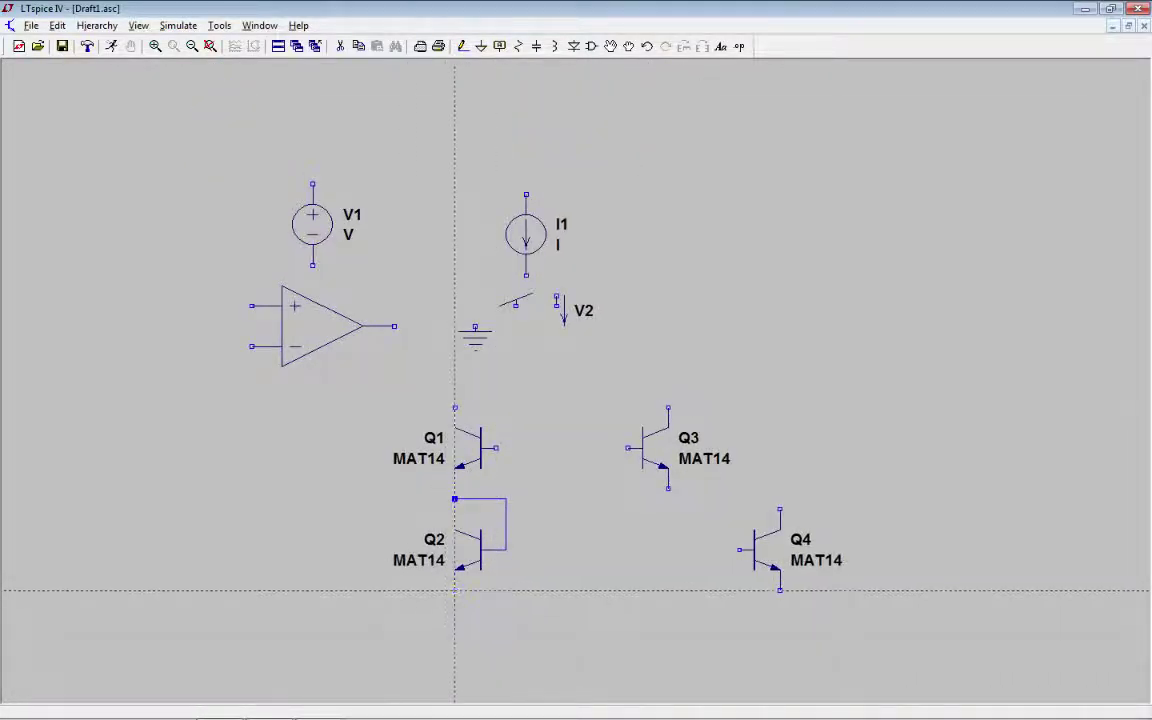
{"action": "left_click", "coordinate": [455, 599]}
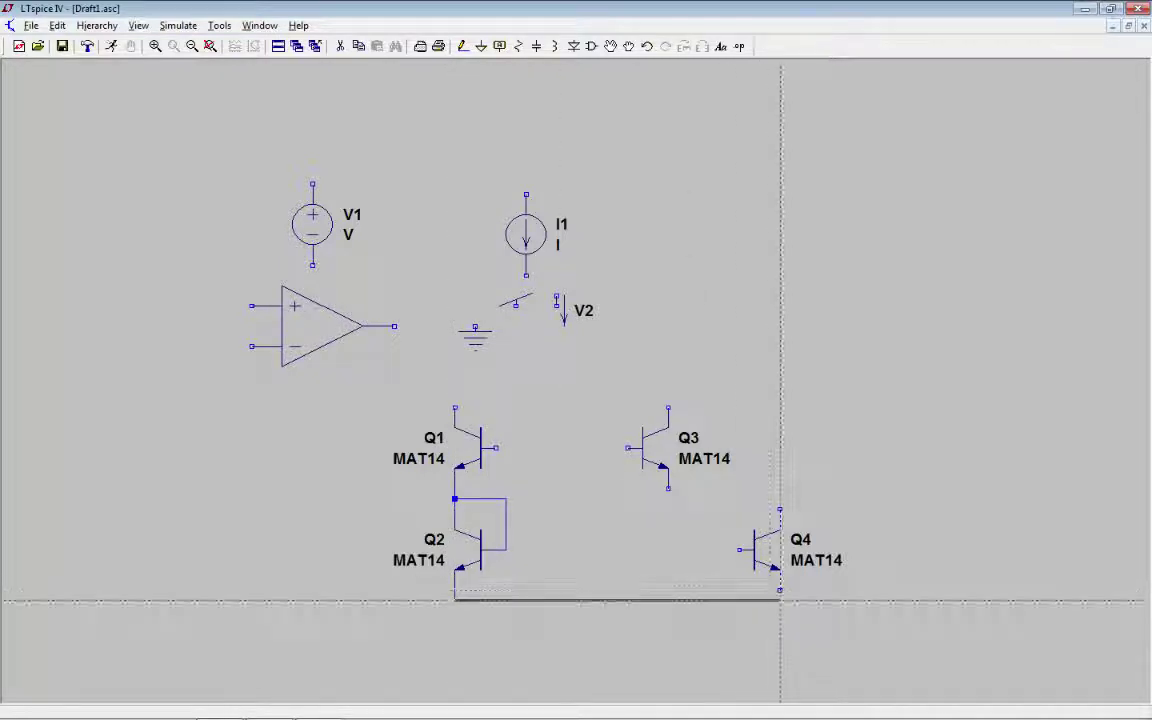
{"action": "left_click", "coordinate": [780, 592]}
{"action": "key", "text": "Escape"}
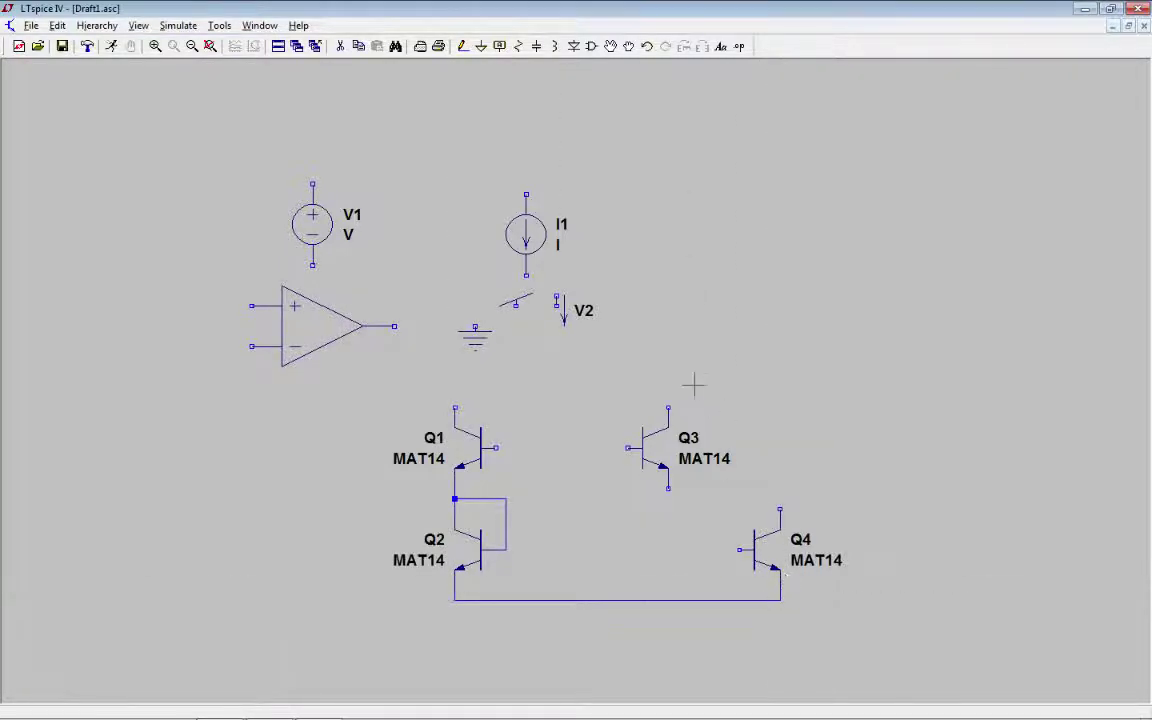
Step: Wire the emitter of Q3 down and across to the base of Q4
{"action": "left_click", "coordinate": [464, 48]}
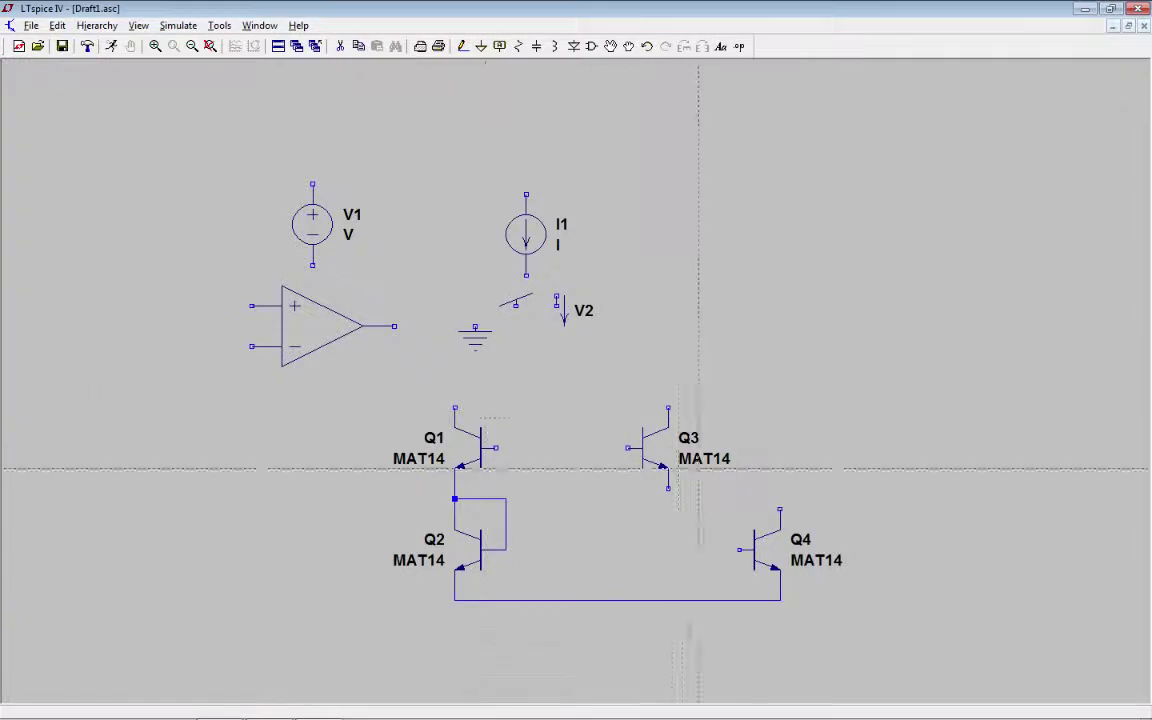
{"action": "left_click", "coordinate": [668, 489]}
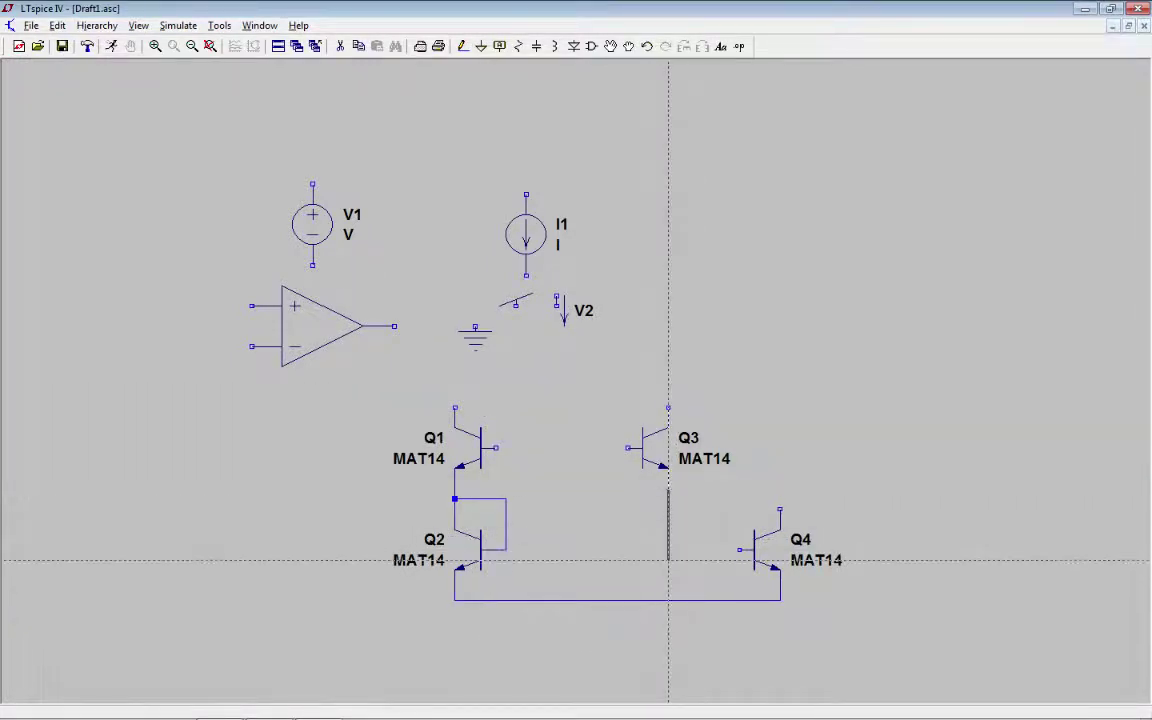
{"action": "left_click", "coordinate": [740, 550]}
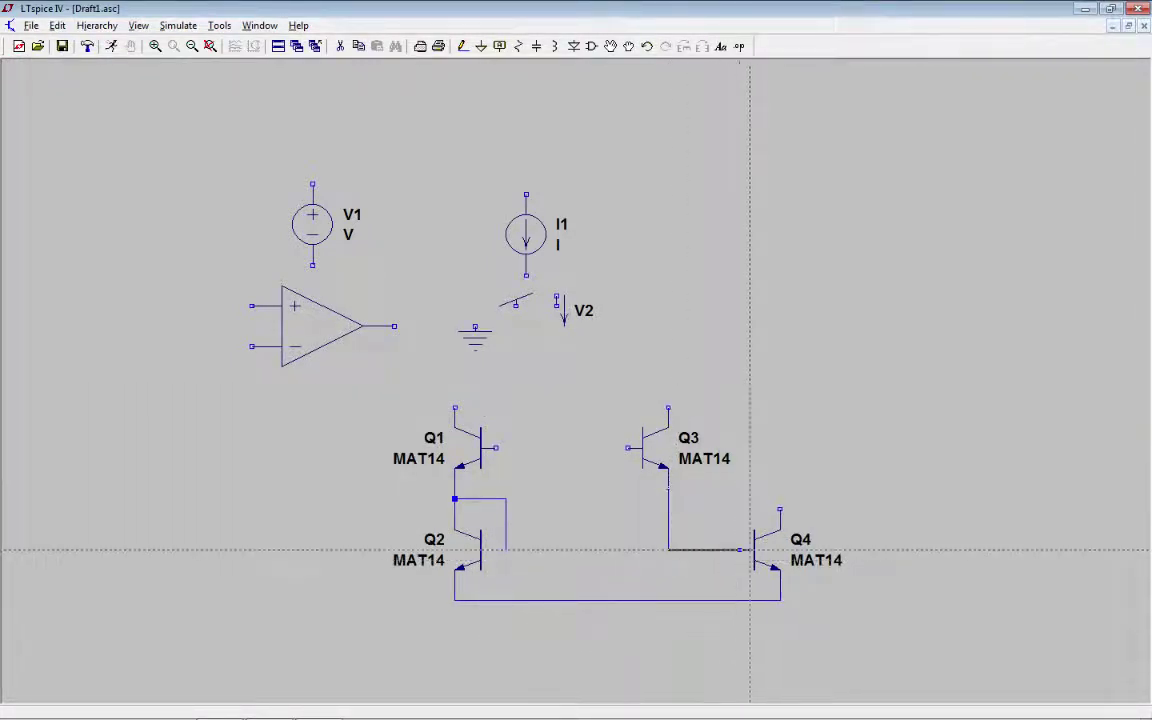
{"action": "key", "text": "Escape"}
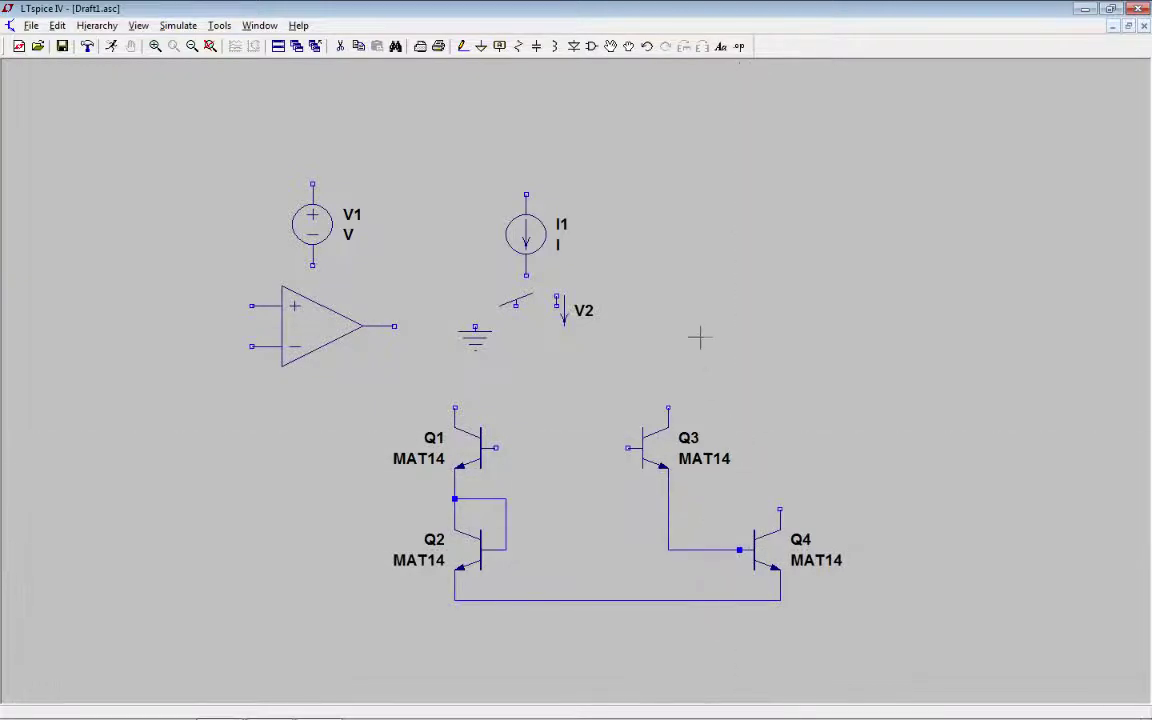
Step: Move Q4 aside, delete the horizontal wire leading to its base, and move Q4 back onto its emitter wire
{"action": "left_click", "coordinate": [610, 46]}
{"action": "left_click", "coordinate": [756, 540]}
{"action": "left_click", "coordinate": [795, 540]}
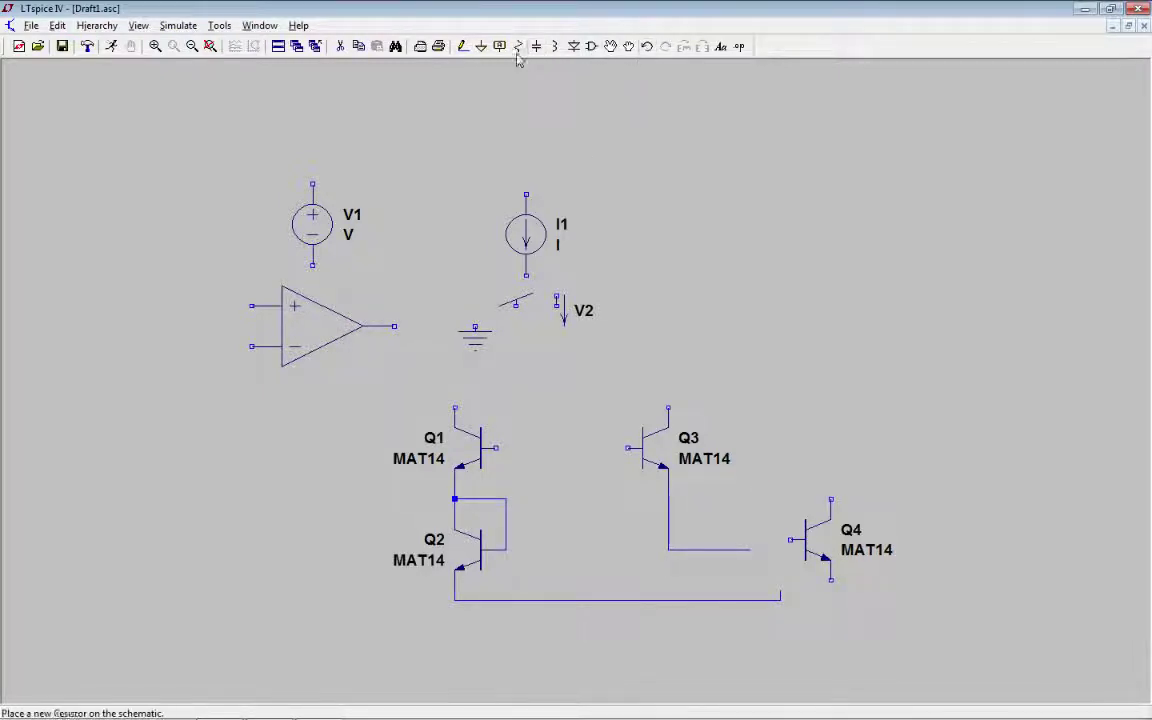
{"action": "left_click", "coordinate": [340, 47]}
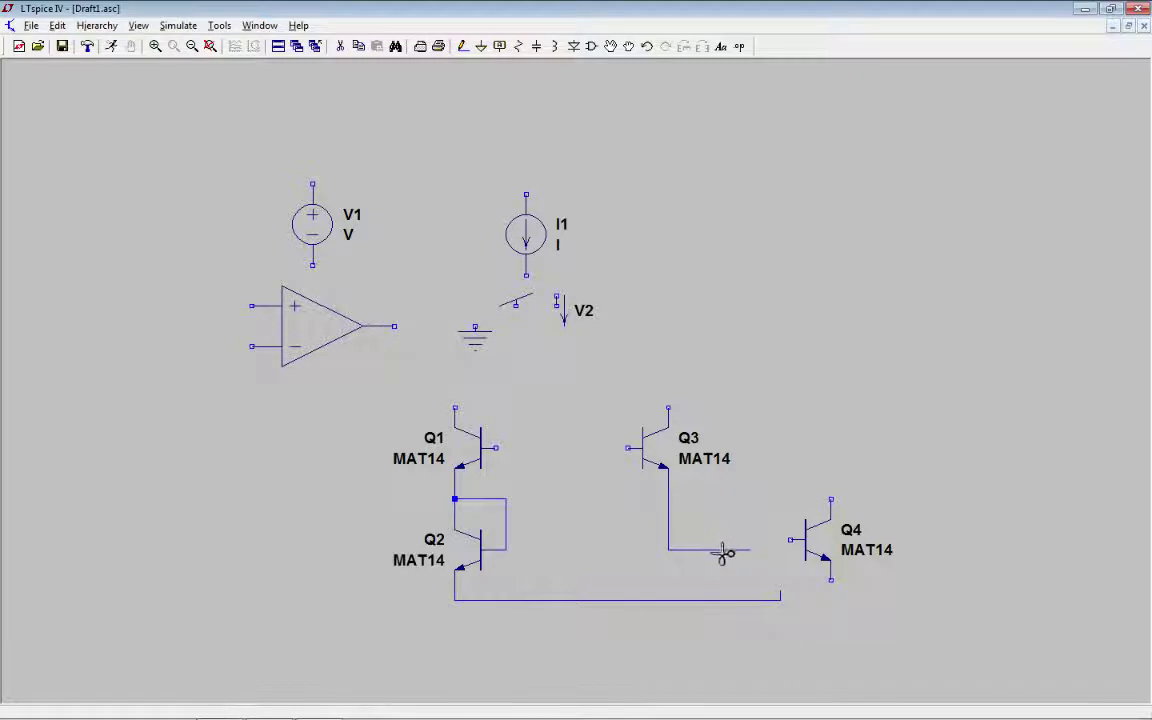
{"action": "left_click", "coordinate": [728, 549]}
{"action": "left_click", "coordinate": [610, 46]}
{"action": "left_click", "coordinate": [822, 552]}
{"action": "left_click", "coordinate": [773, 556]}
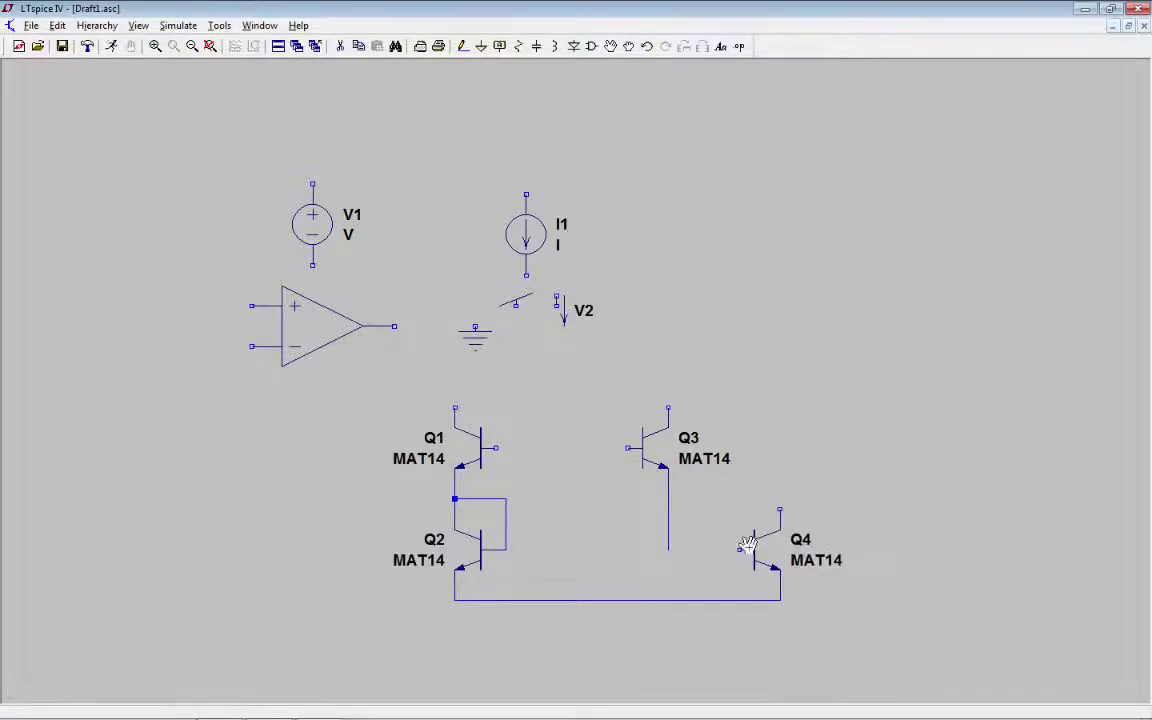
Step: Wire Q4's base back to Q3's emitter and connect the bases of Q1 and Q3 with a straight wire
{"action": "left_click", "coordinate": [462, 46]}
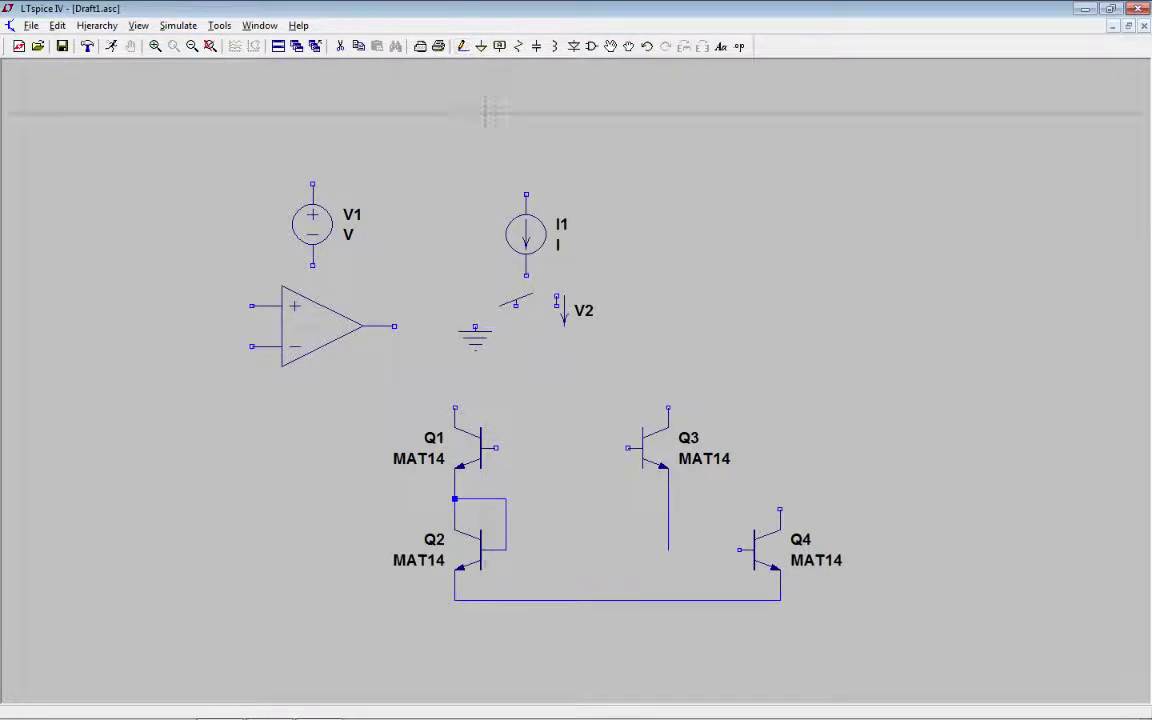
{"action": "left_click", "coordinate": [739, 549]}
{"action": "left_click", "coordinate": [668, 467]}
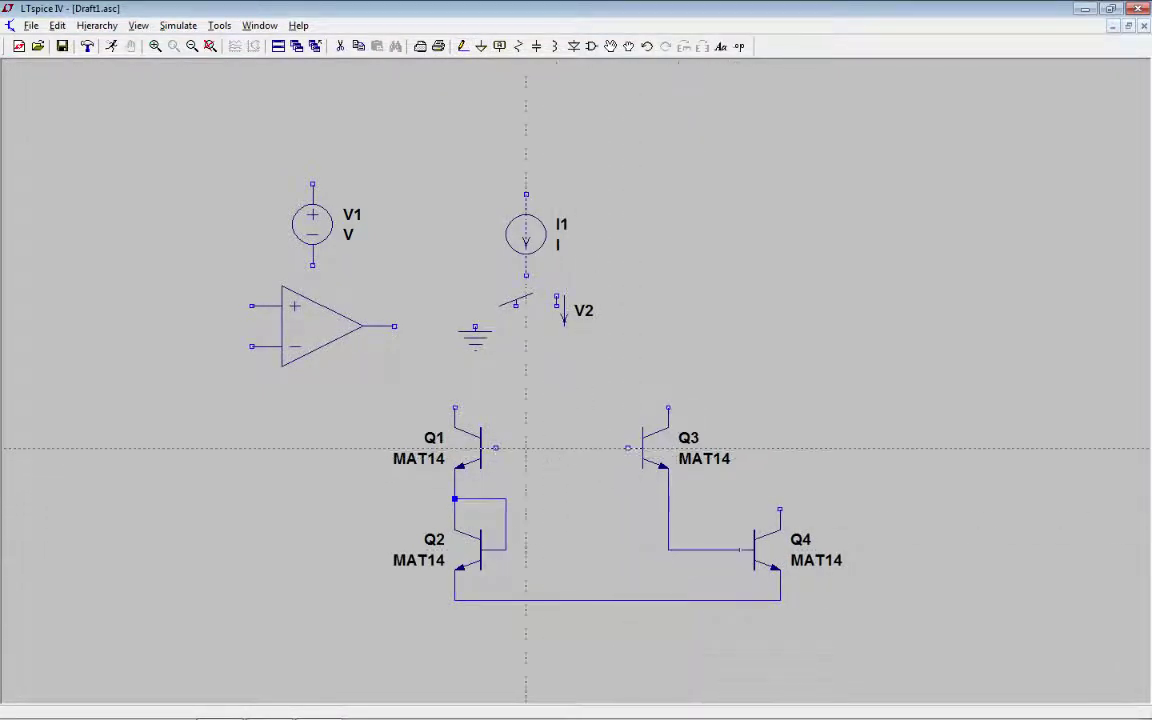
{"action": "left_click", "coordinate": [495, 449]}
{"action": "left_click", "coordinate": [628, 449]}
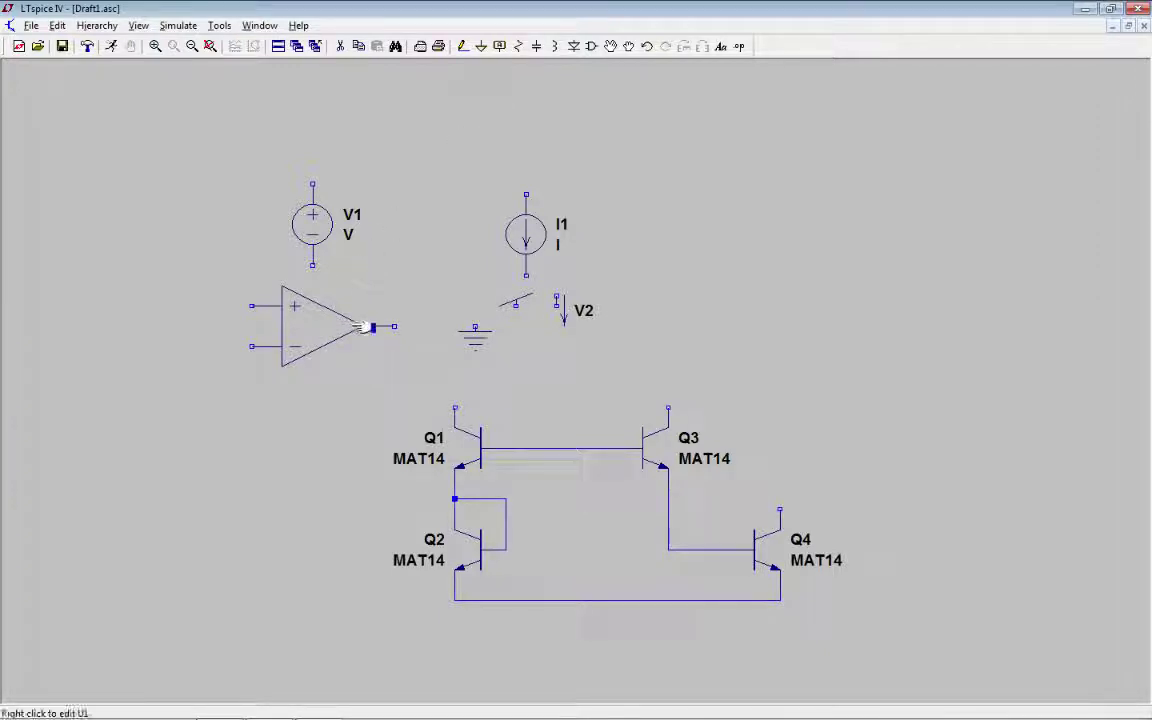
Step: Move the op-amp to the left of Q2, rotated so its inputs face up and its output points down
{"action": "left_click", "coordinate": [610, 46]}
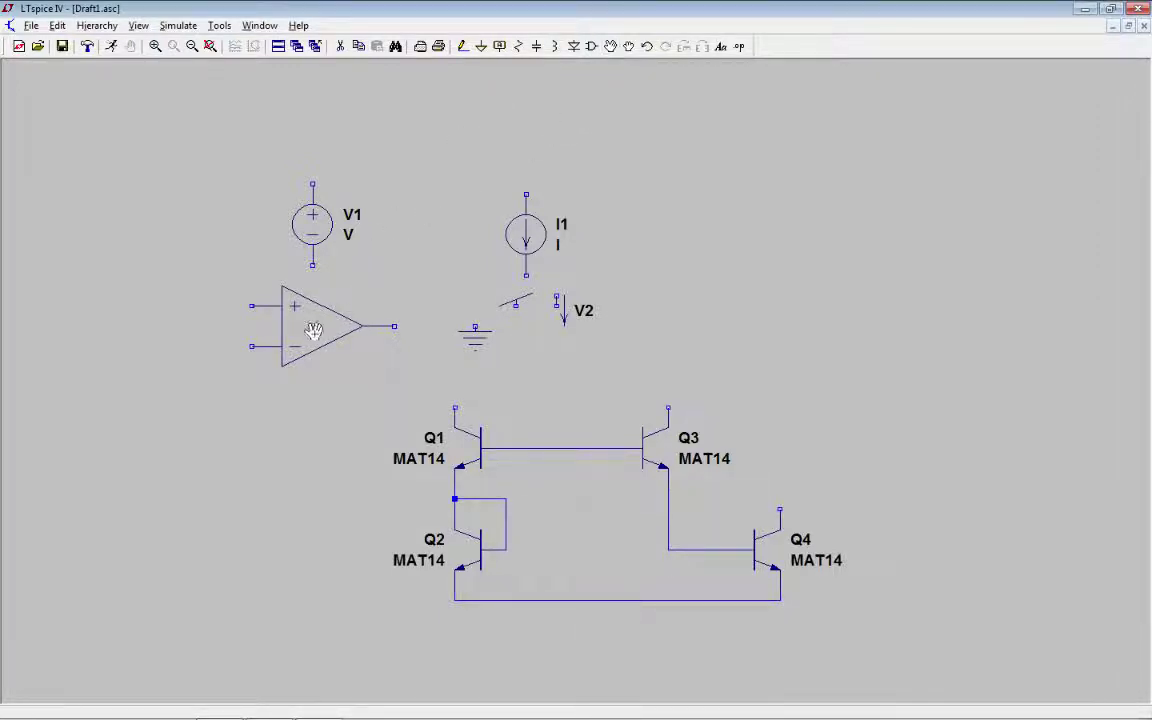
{"action": "left_click", "coordinate": [285, 300]}
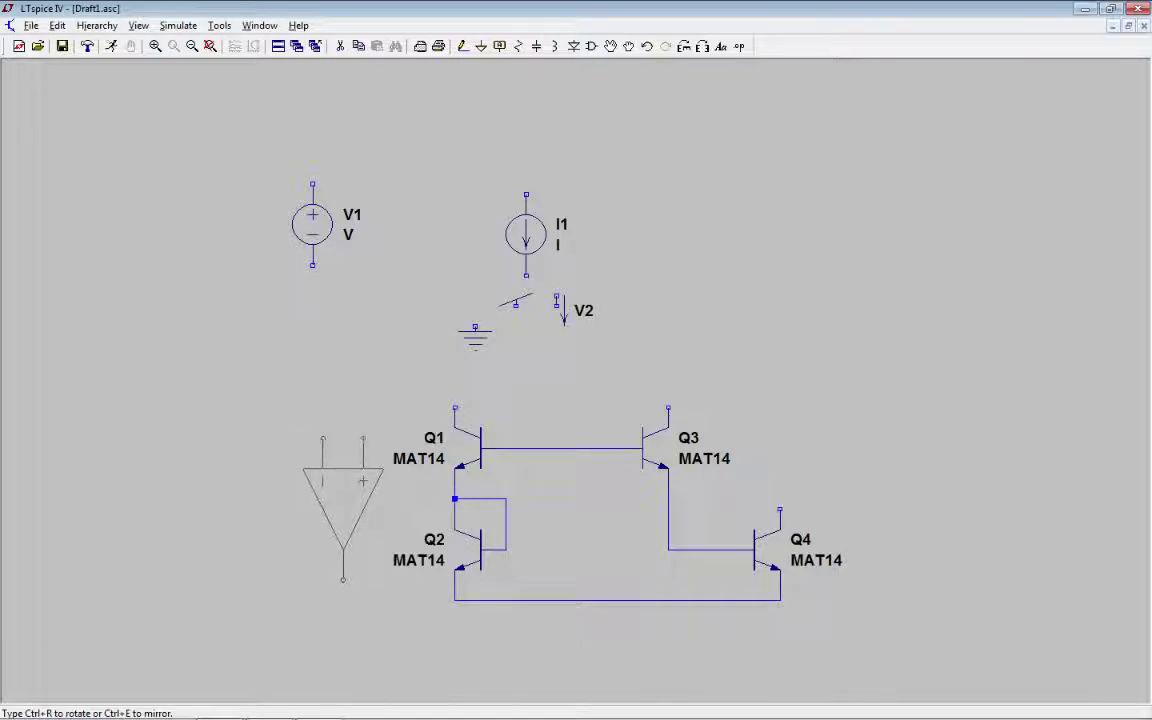
{"action": "left_click", "coordinate": [395, 500]}
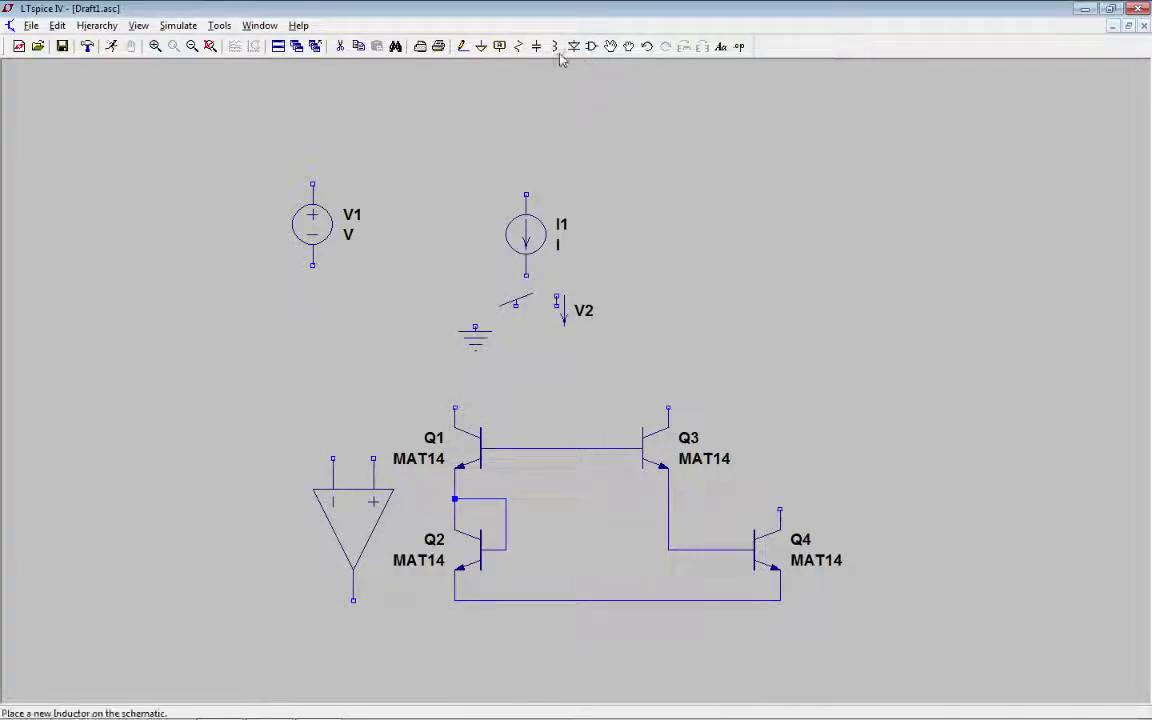
Step: Wire the base line of Q1 and Q3 across to the op-amp's non-inverting input
{"action": "left_click", "coordinate": [462, 46]}
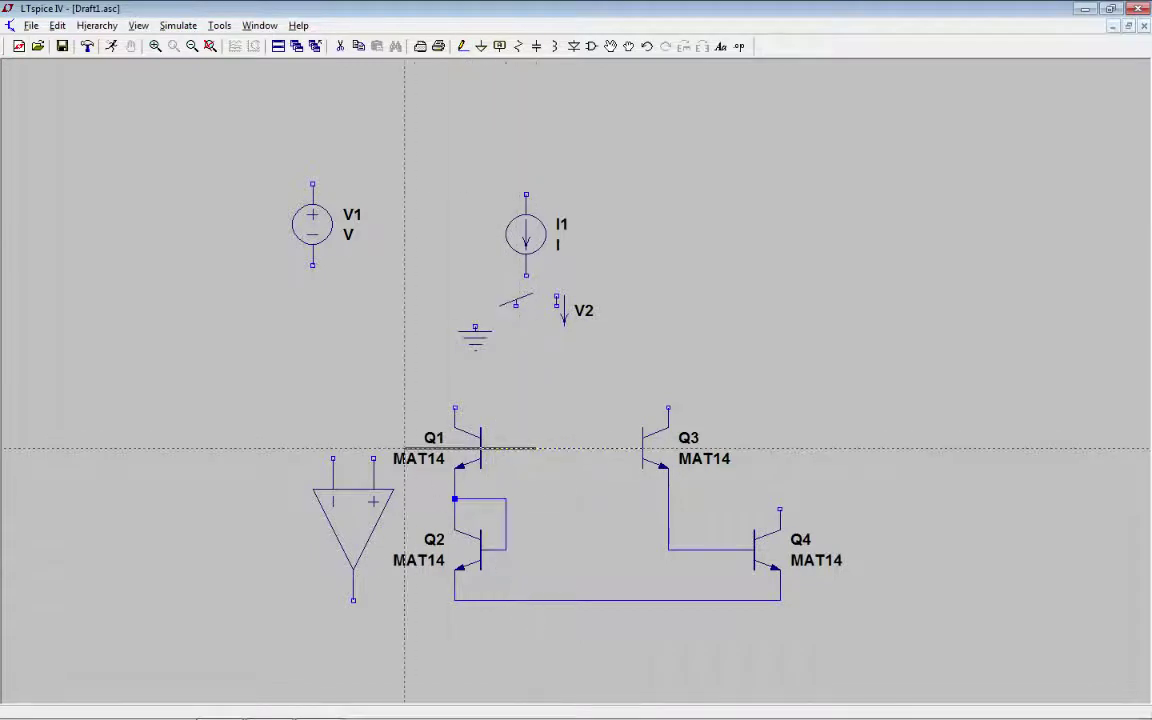
{"action": "left_click", "coordinate": [374, 448]}
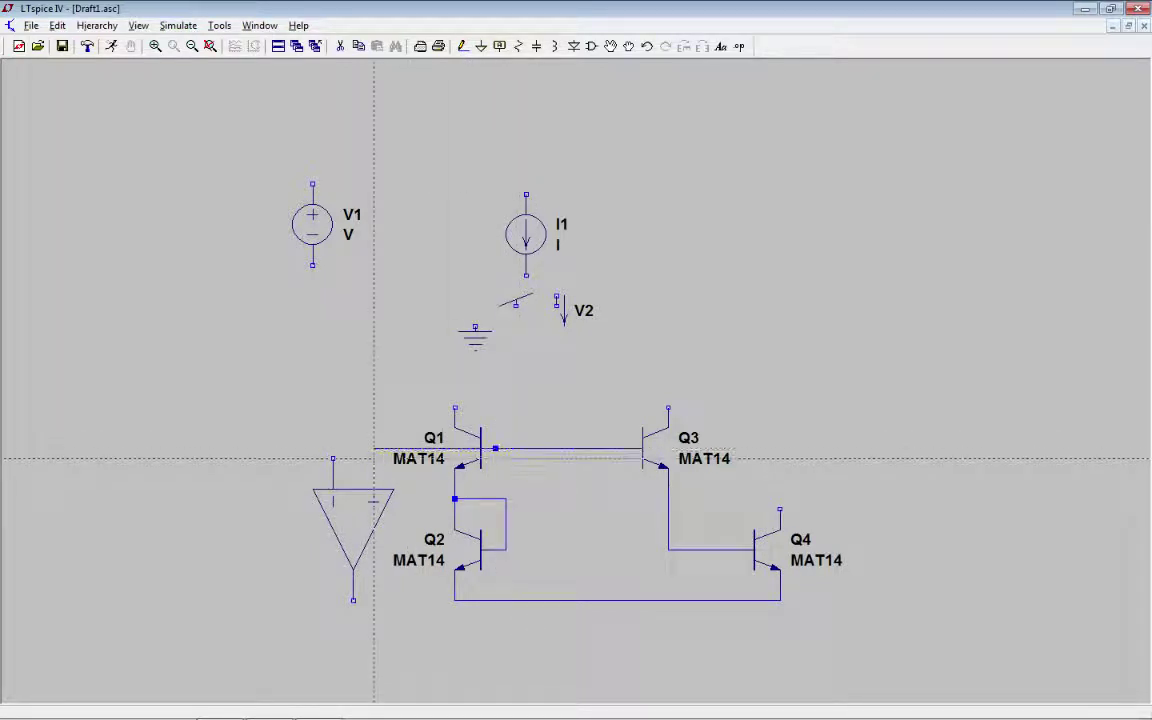
{"action": "left_click", "coordinate": [374, 490]}
{"action": "key", "text": "Escape"}
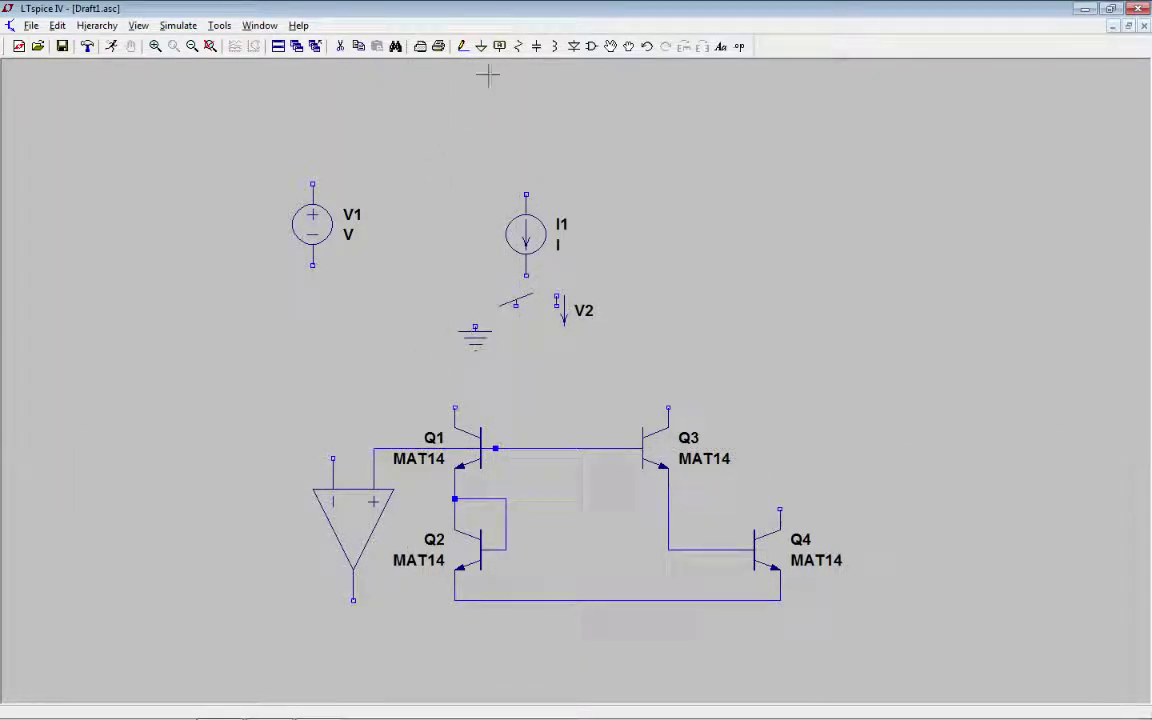
Step: Move the ground symbol beneath the wire joining the bases of Q1 and Q3 and wire it to that line
{"action": "left_click", "coordinate": [610, 46]}
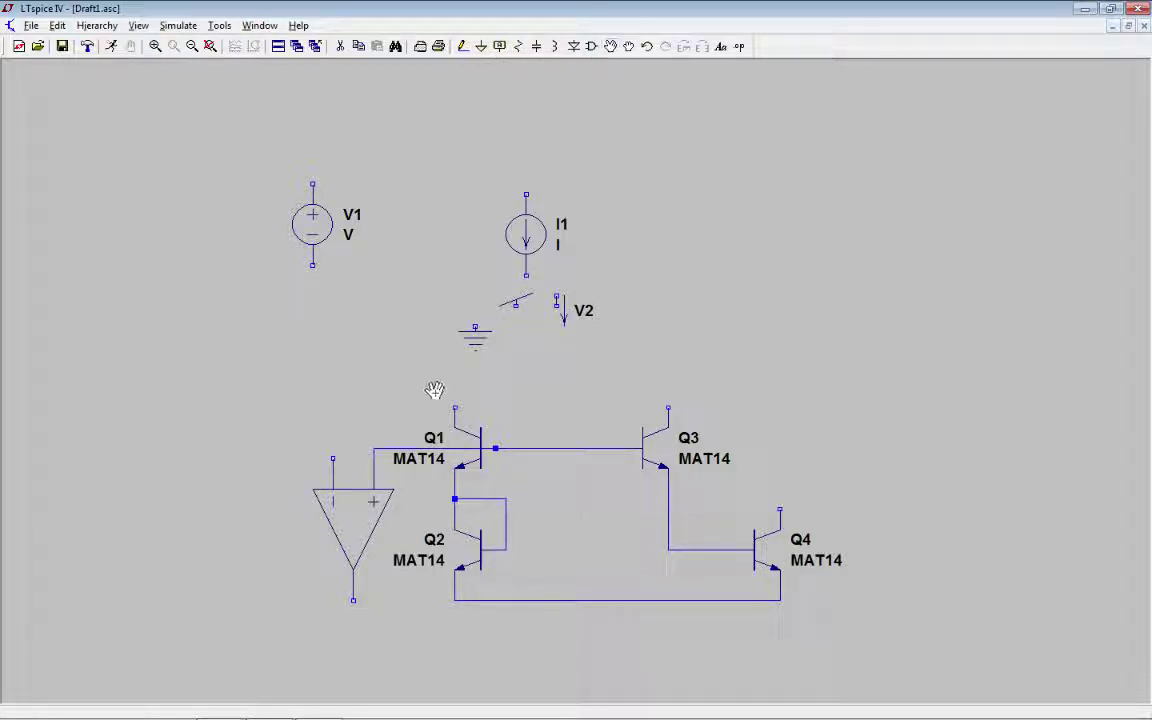
{"action": "left_click", "coordinate": [475, 333]}
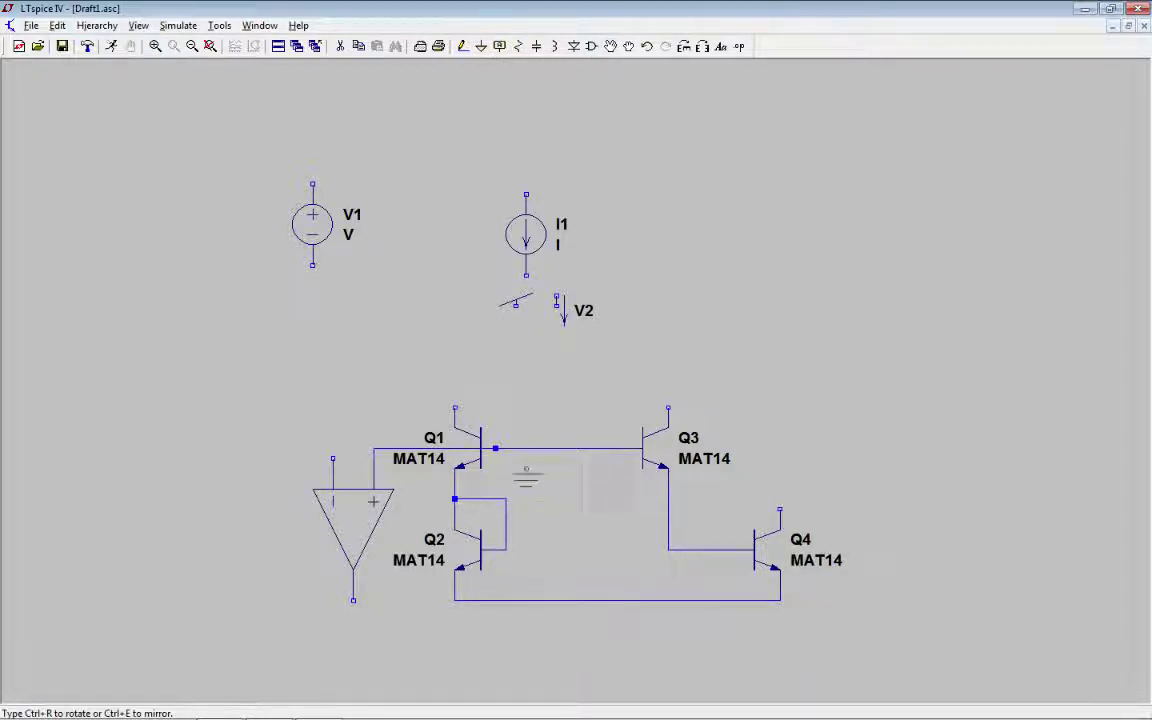
{"action": "left_click", "coordinate": [536, 476]}
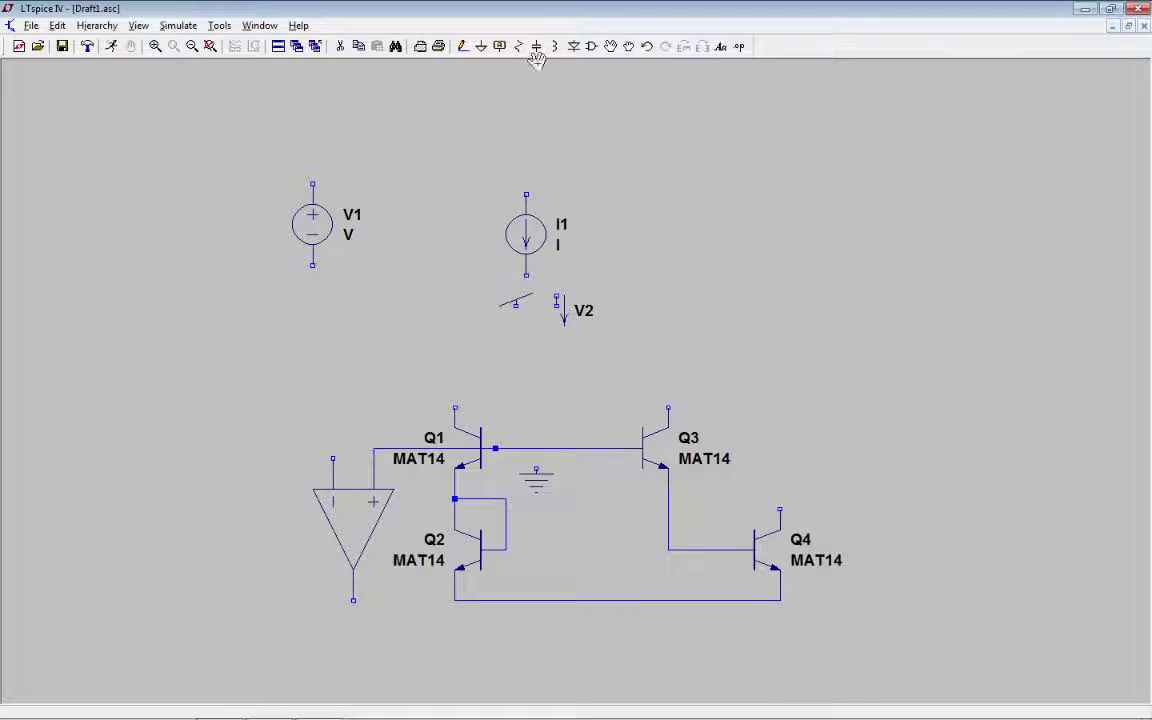
{"action": "left_click", "coordinate": [462, 46]}
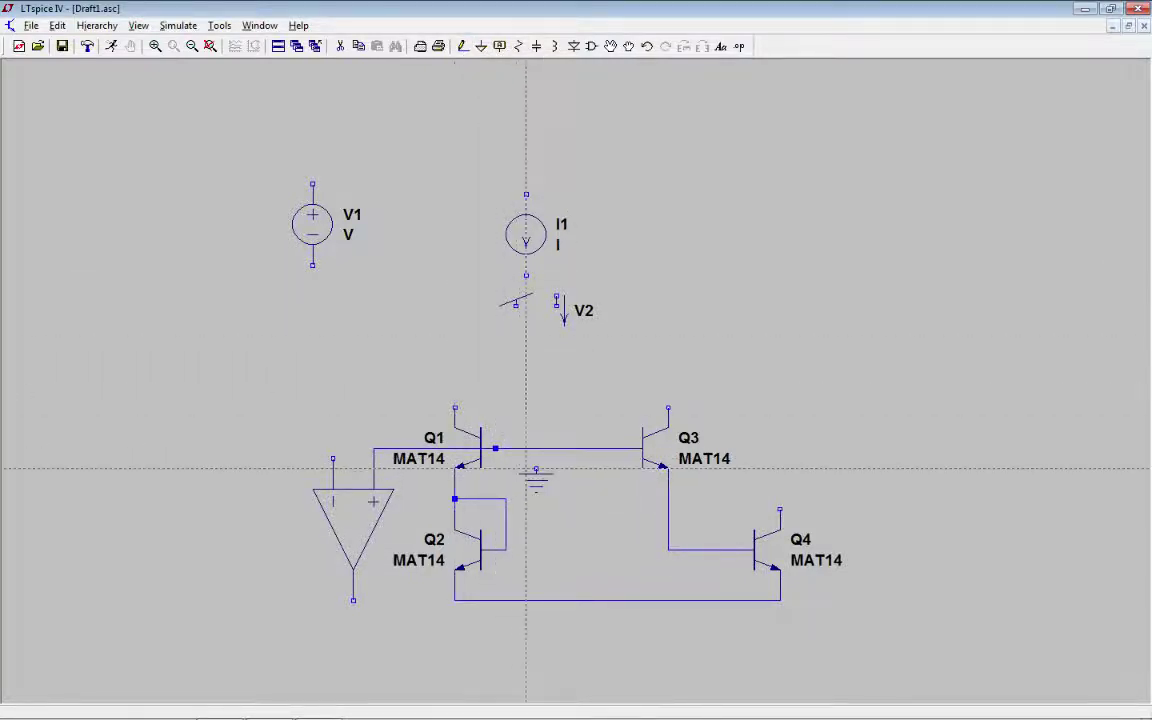
{"action": "left_click", "coordinate": [536, 468]}
{"action": "left_click", "coordinate": [536, 450]}
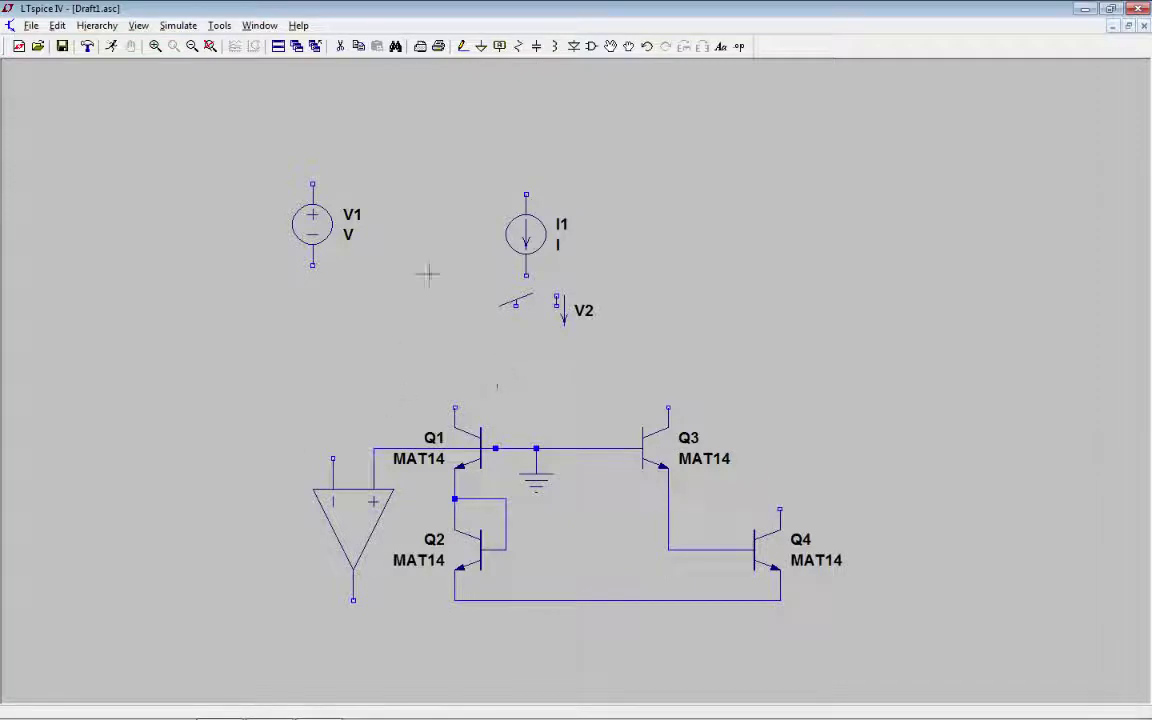
Step: Wire the emitter node of Q2 to the op-amp's output with a run below the op-amp
{"action": "left_click", "coordinate": [462, 46]}
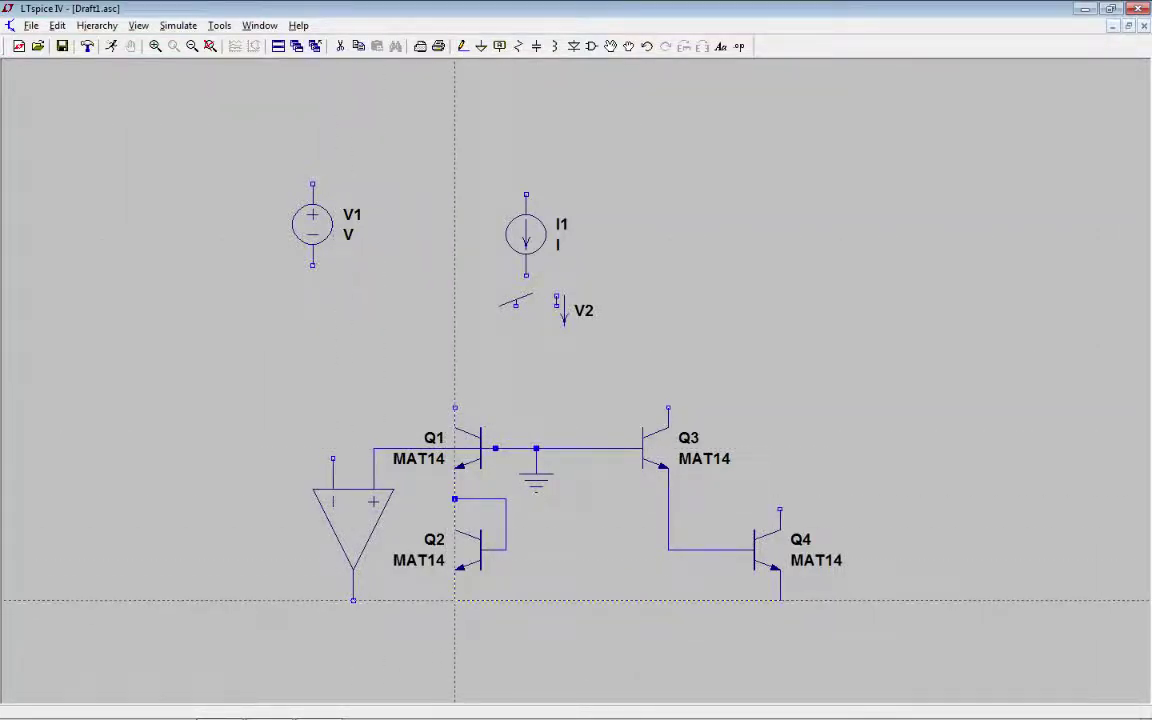
{"action": "left_click", "coordinate": [455, 600]}
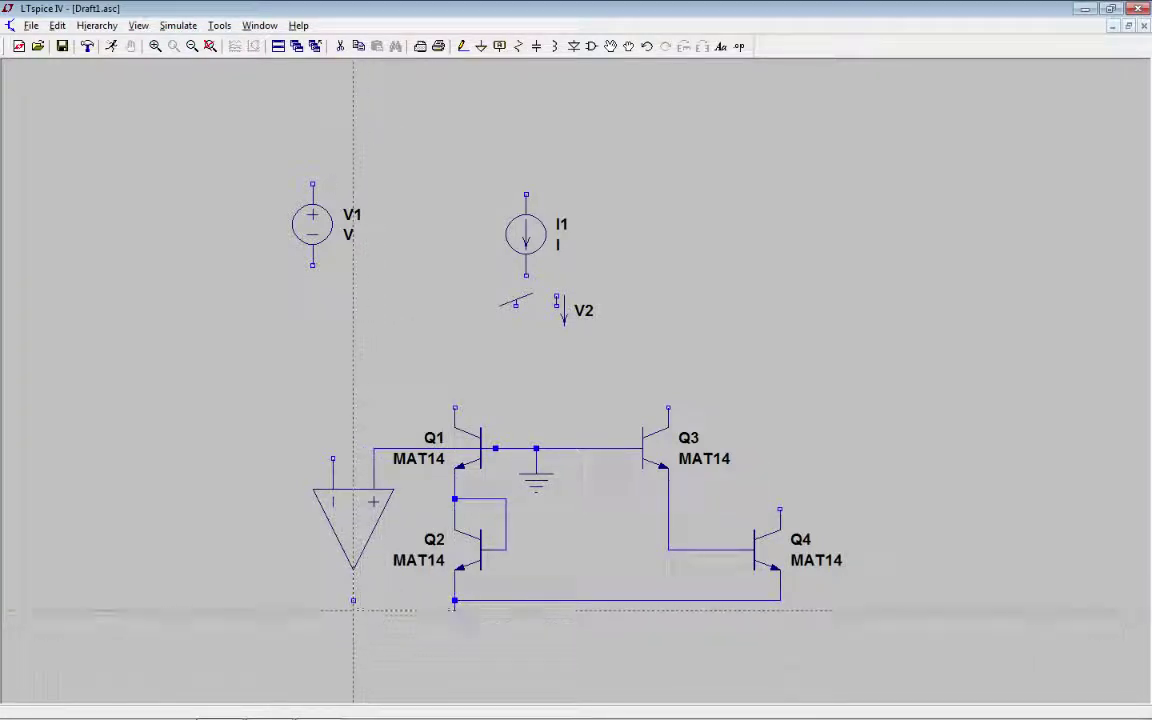
{"action": "left_click", "coordinate": [353, 610]}
{"action": "left_click", "coordinate": [353, 568]}
{"action": "key", "text": "Escape"}
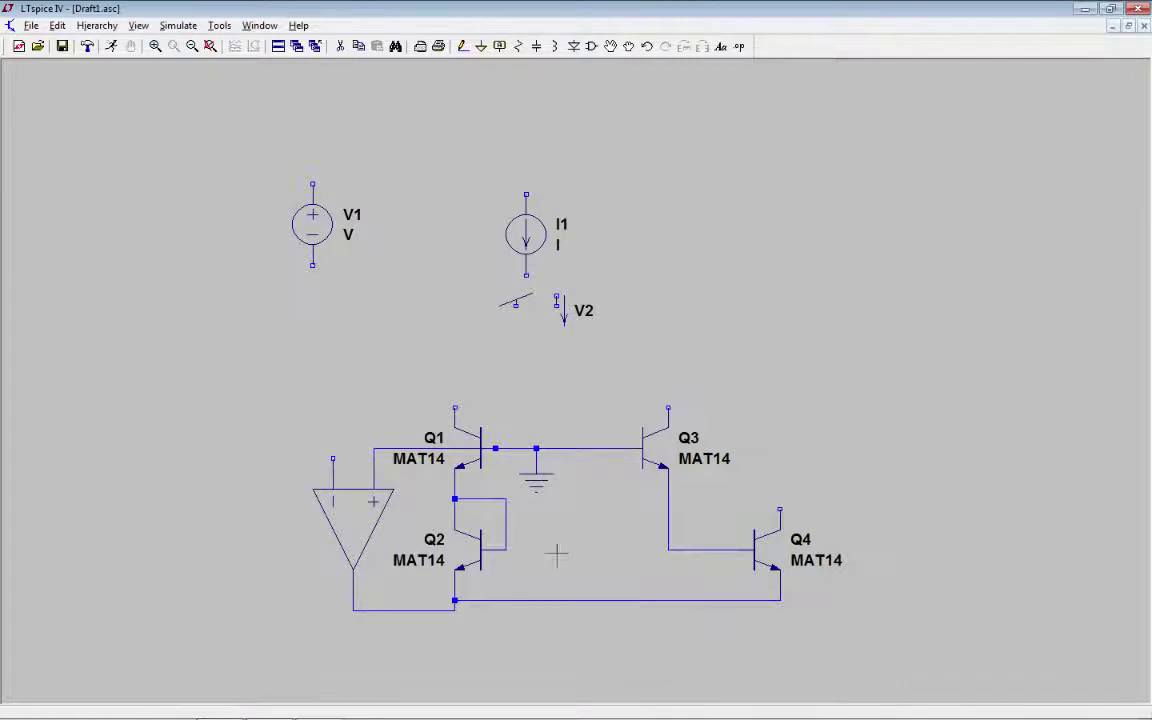
Step: Lower the junction under Q2 and the wire corner below the op-amp, keeping the output wire horizontal
{"action": "left_click", "coordinate": [628, 46]}
{"action": "left_click", "coordinate": [455, 601]}
{"action": "left_click", "coordinate": [455, 610]}
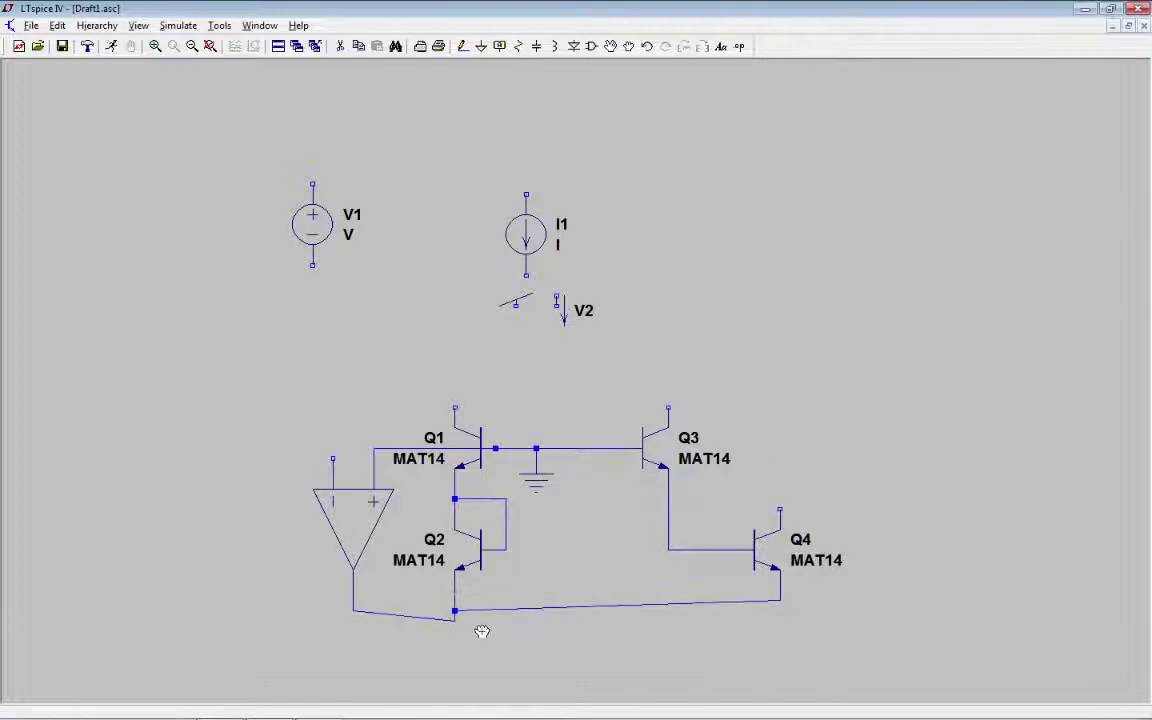
{"action": "left_click_drag", "start_coordinate": [328, 601], "coordinate": [357, 620]}
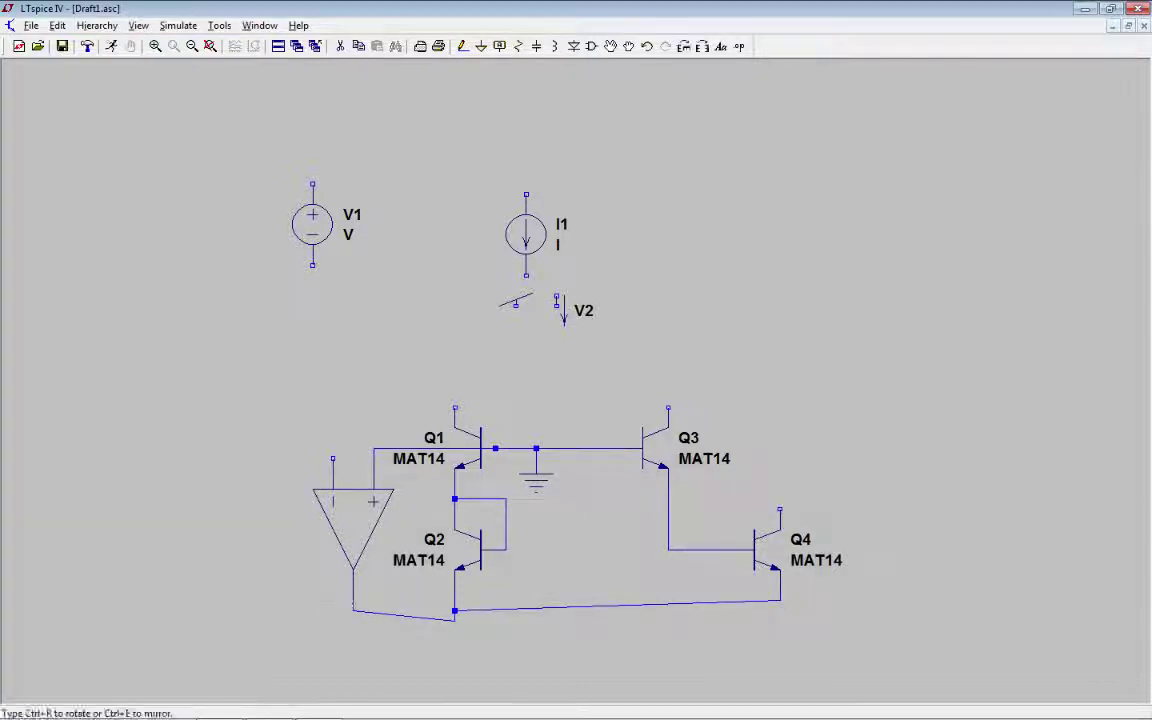
{"action": "left_click", "coordinate": [357, 630]}
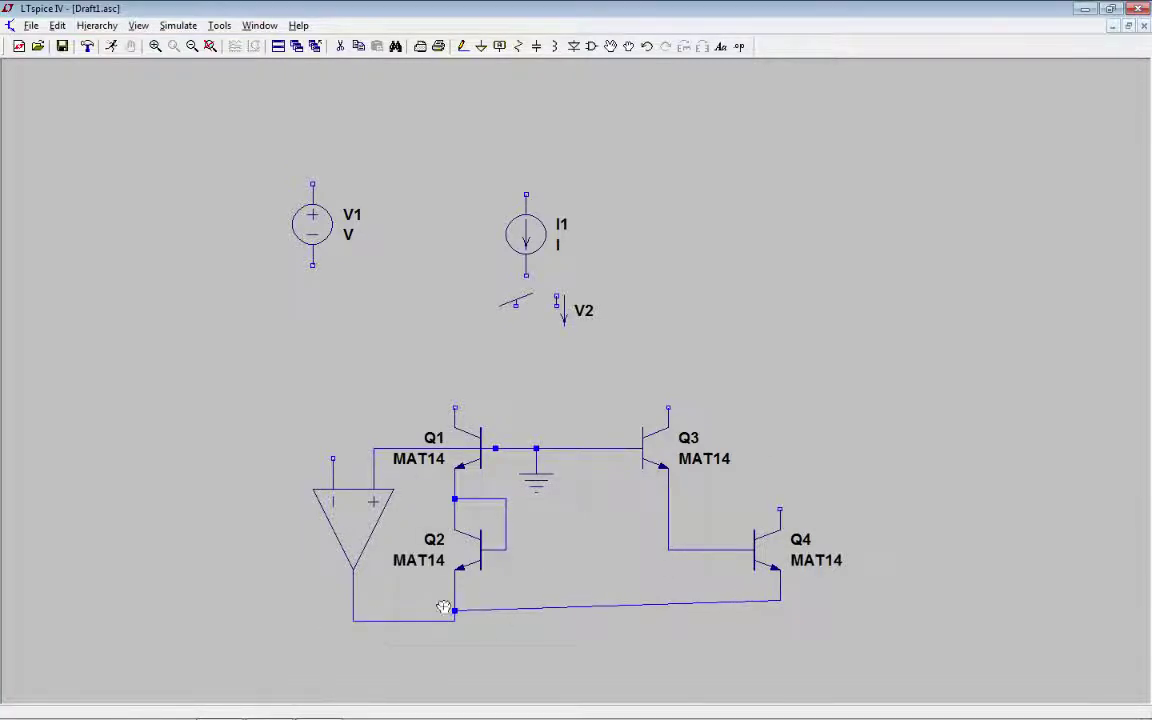
Step: Lower the wire corner under Q4 and the Q2 junction to align the emitter line with the op-amp output wire
{"action": "left_click", "coordinate": [780, 600]}
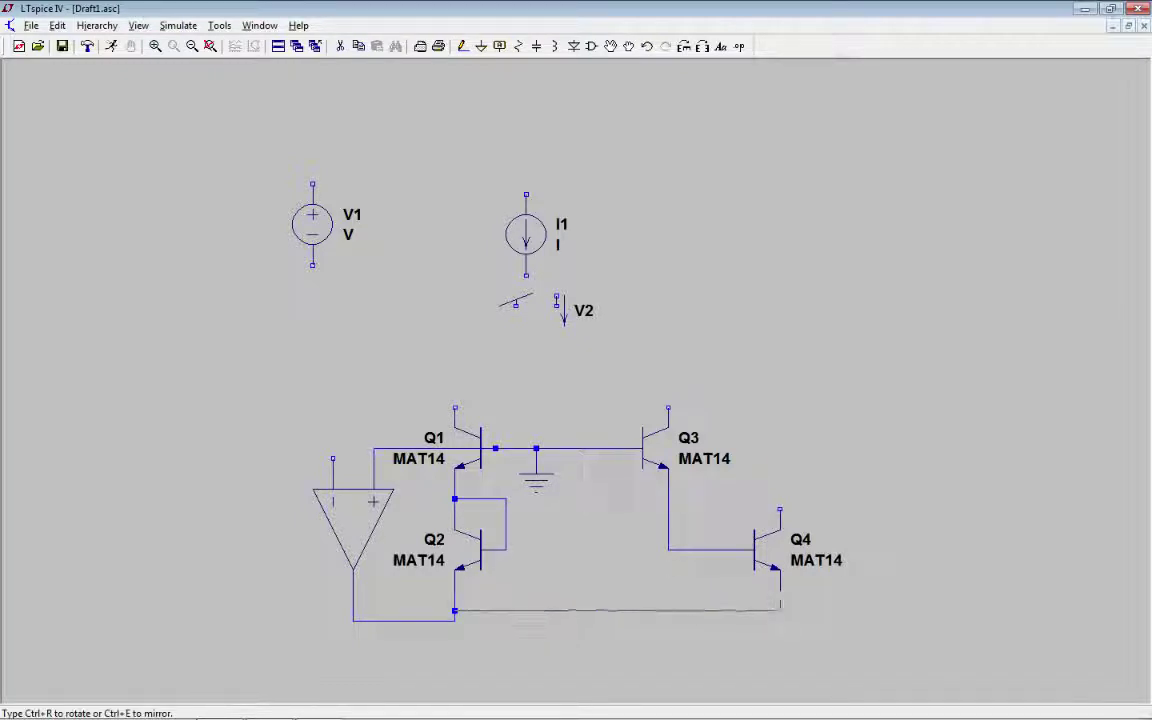
{"action": "left_click", "coordinate": [810, 634]}
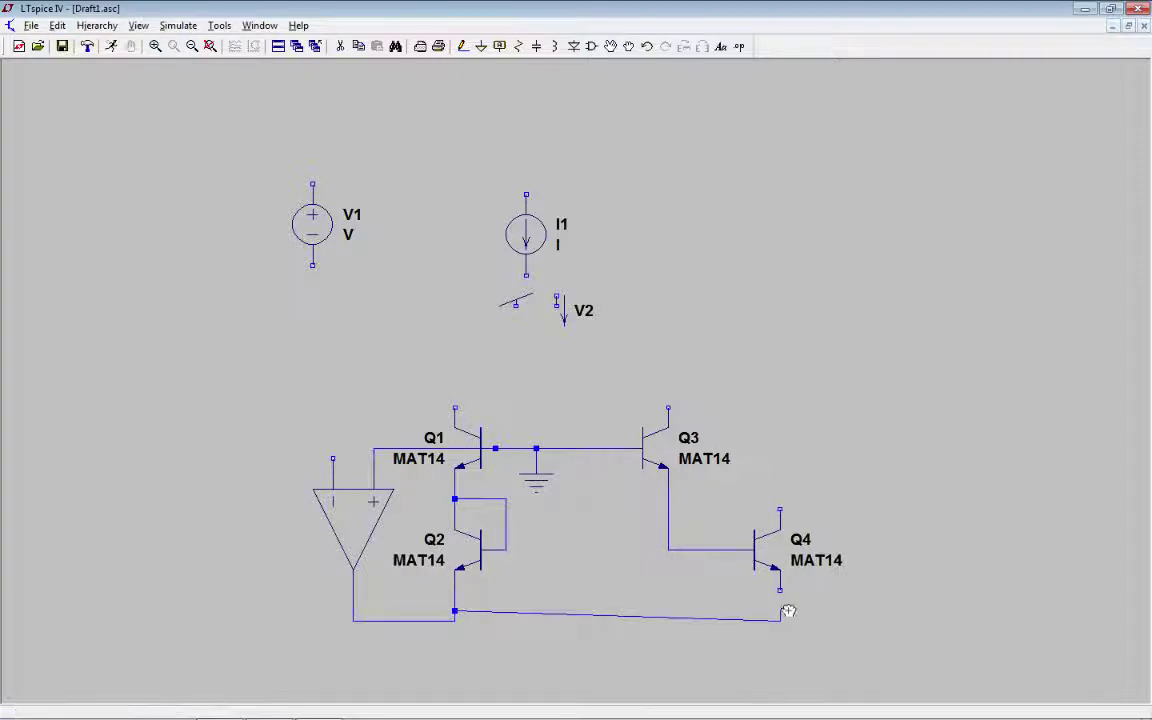
{"action": "left_click", "coordinate": [780, 619]}
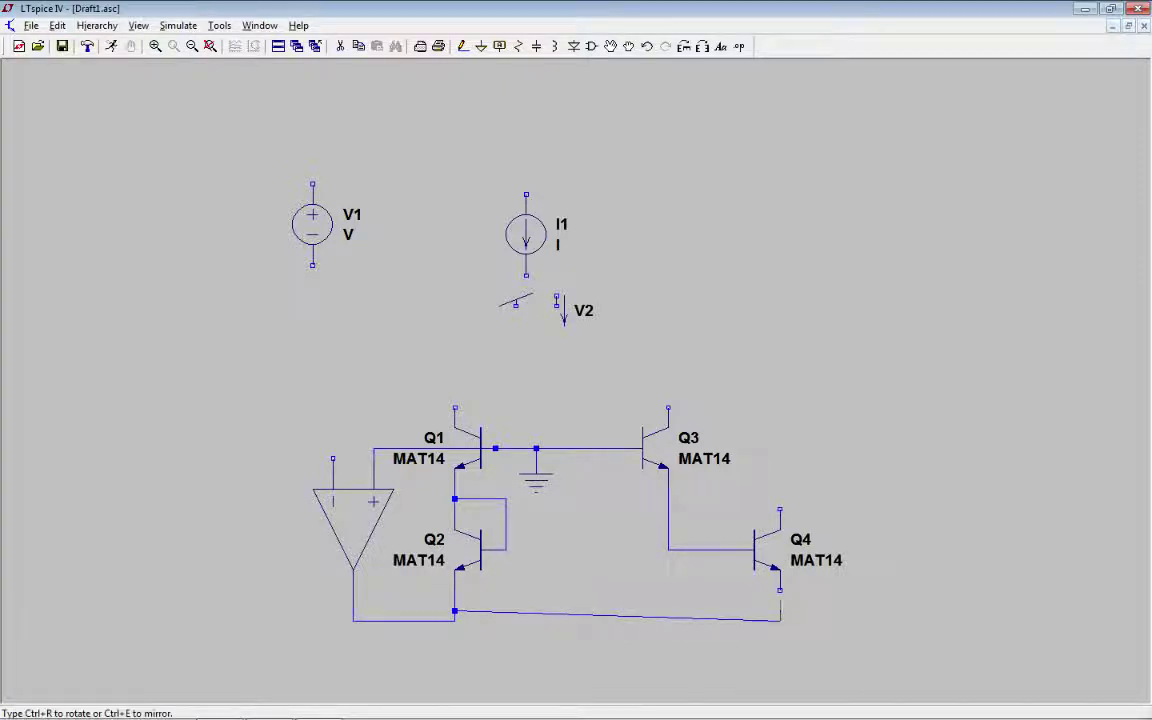
{"action": "left_click", "coordinate": [761, 593]}
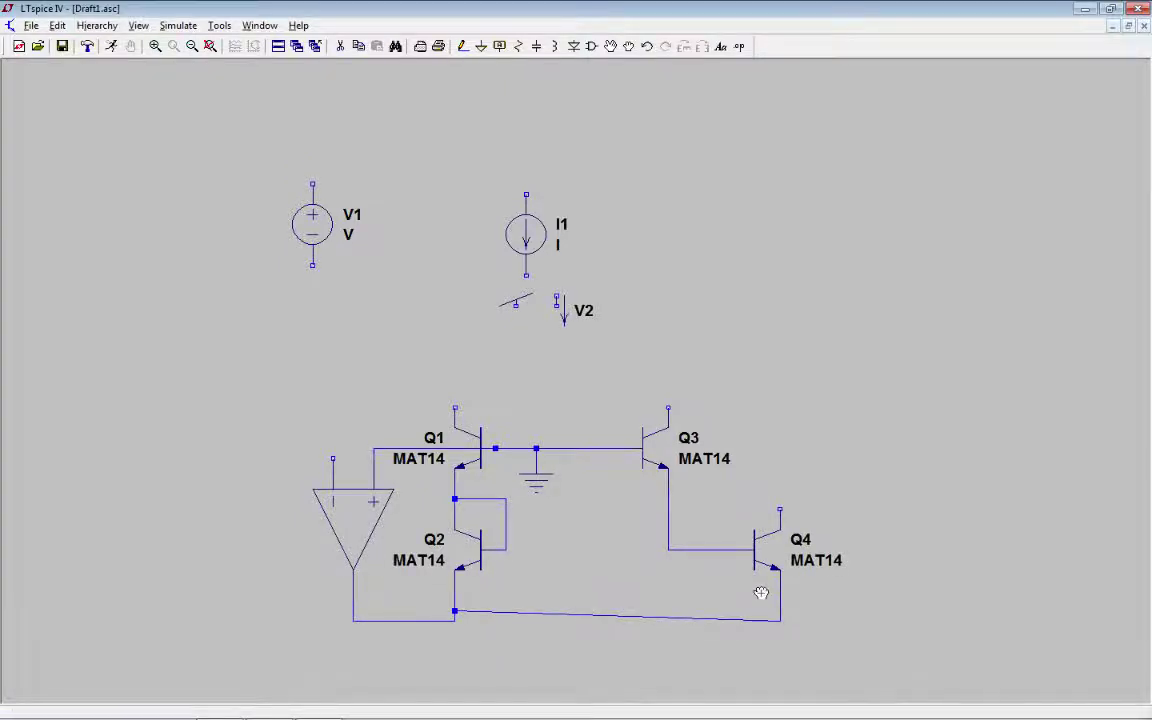
{"action": "left_click", "coordinate": [455, 611]}
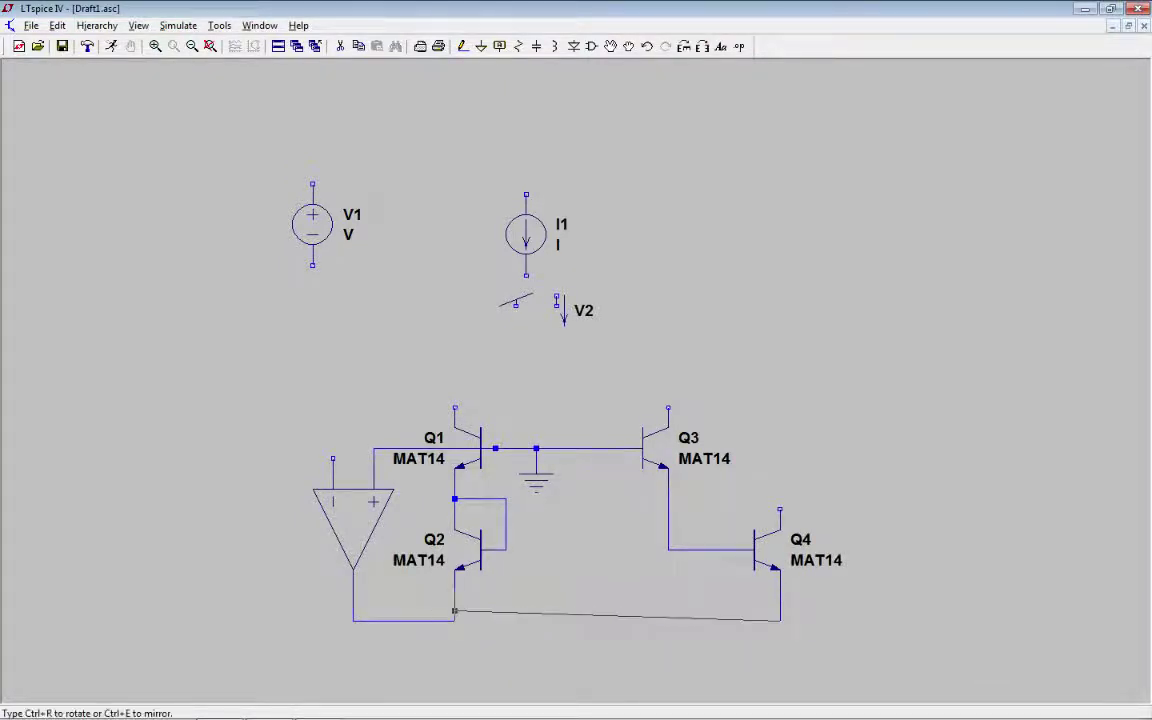
{"action": "left_click", "coordinate": [455, 620]}
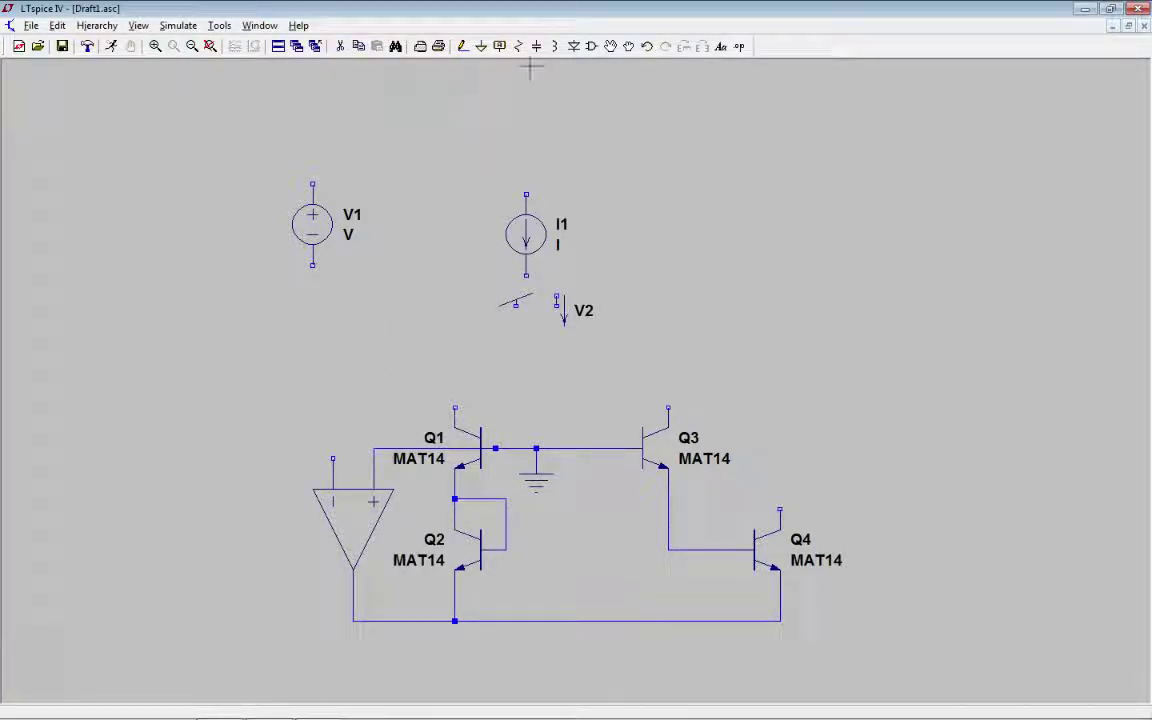
Step: Wire the op-amp's inverting input up and across to Q1's collector
{"action": "left_click", "coordinate": [462, 46]}
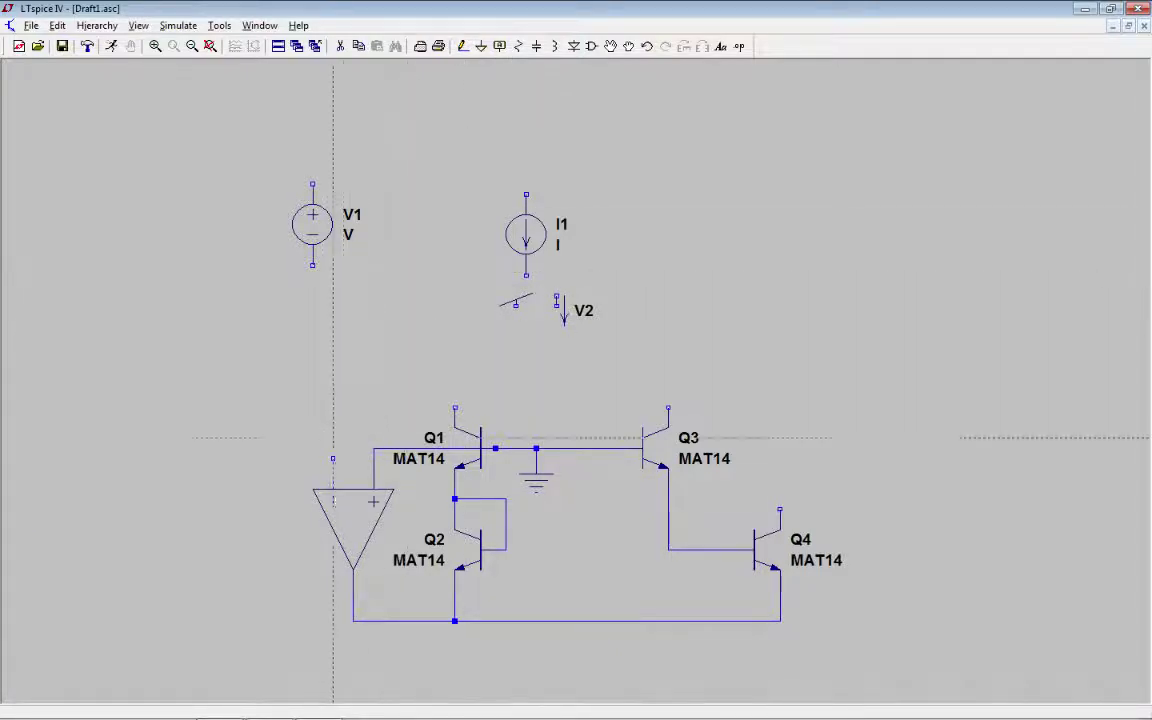
{"action": "left_click", "coordinate": [333, 459]}
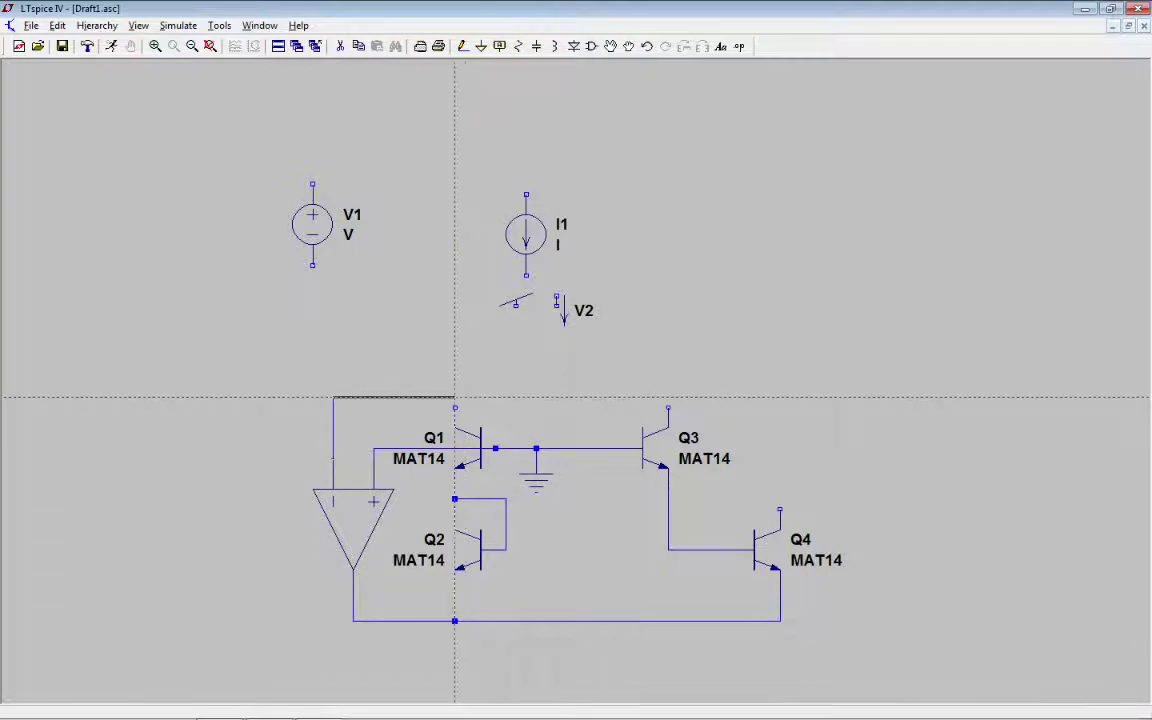
{"action": "left_click", "coordinate": [455, 407]}
{"action": "key", "text": "Escape"}
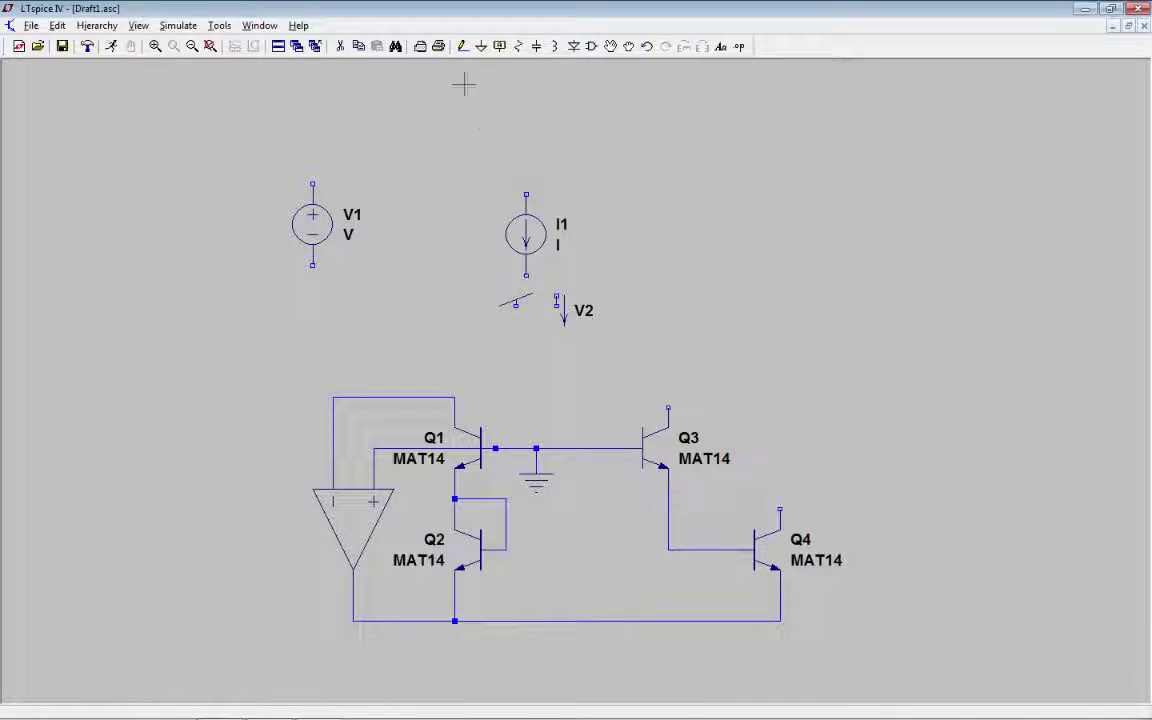
Step: Duplicate the op-amp and place the copy between Q2 and Q4, level with the original
{"action": "left_click", "coordinate": [358, 46]}
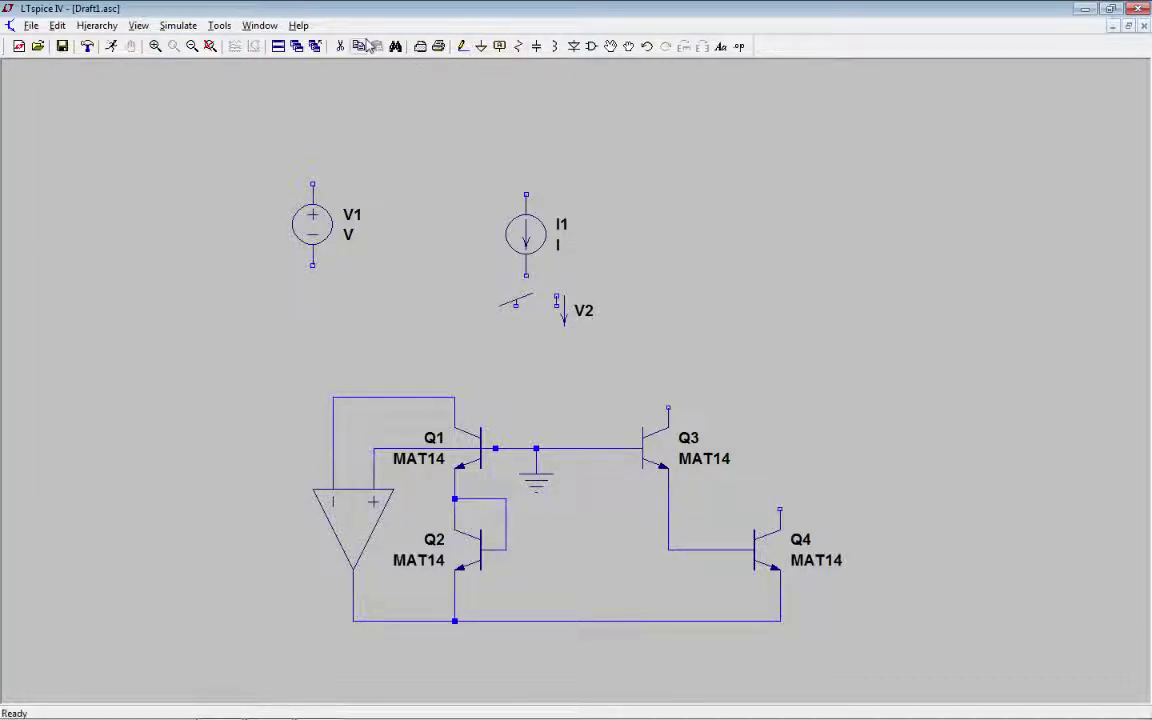
{"action": "left_click", "coordinate": [345, 505]}
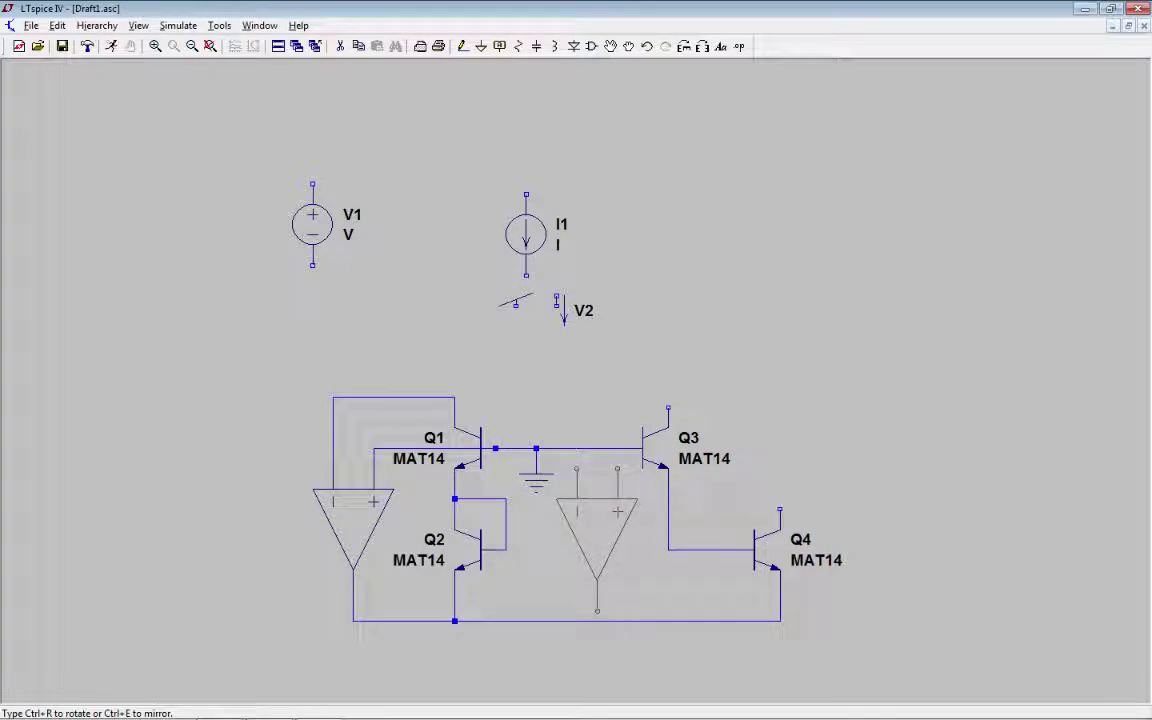
{"action": "left_click", "coordinate": [589, 504]}
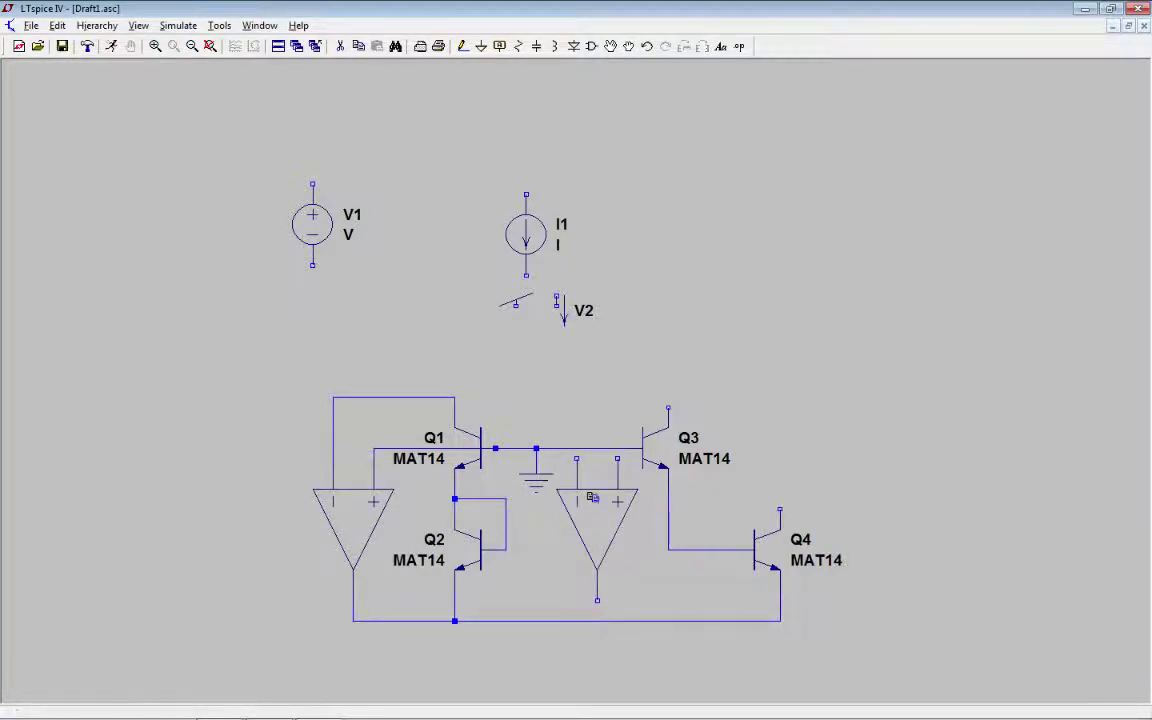
Step: Wire the second op-amp's non-inverting input to the grounded base line and its inverting input up and across to Q3's collector
{"action": "left_click", "coordinate": [462, 46]}
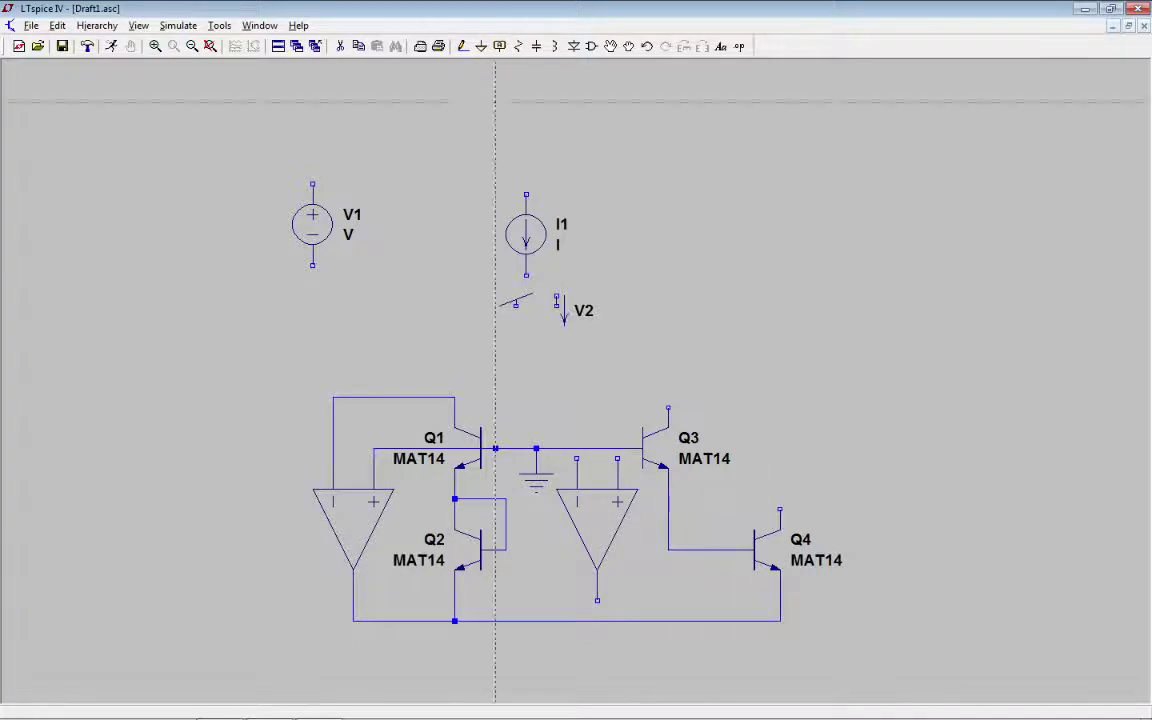
{"action": "left_click", "coordinate": [617, 459]}
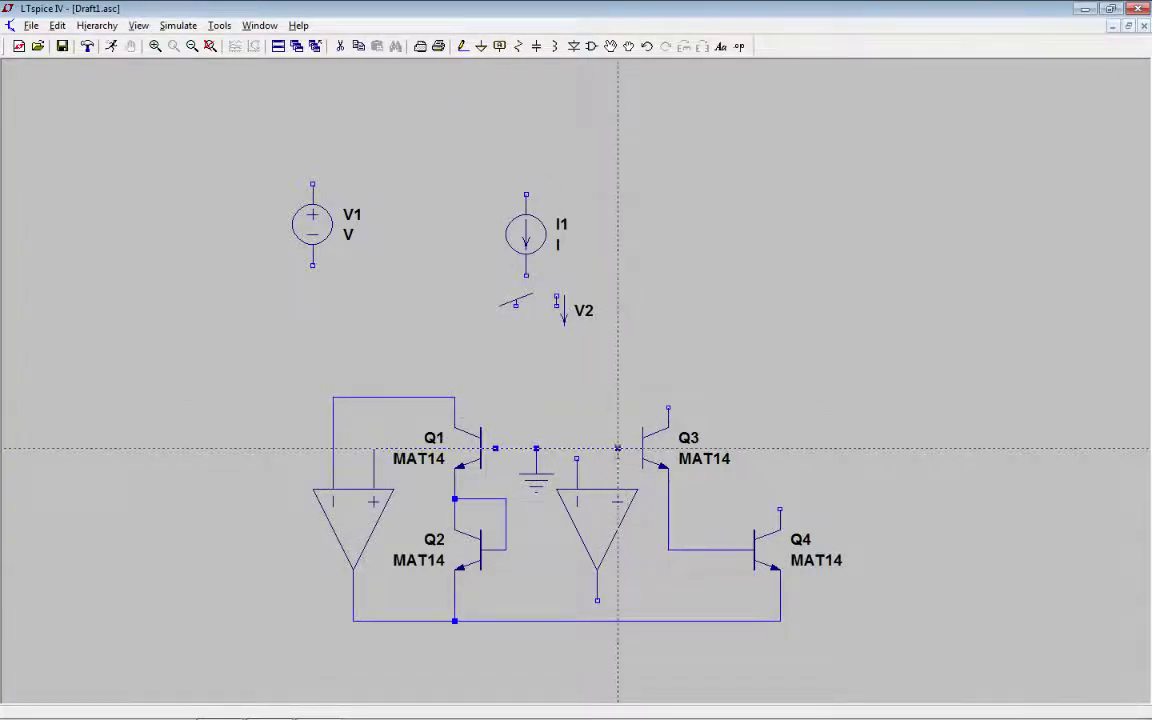
{"action": "left_click", "coordinate": [617, 449]}
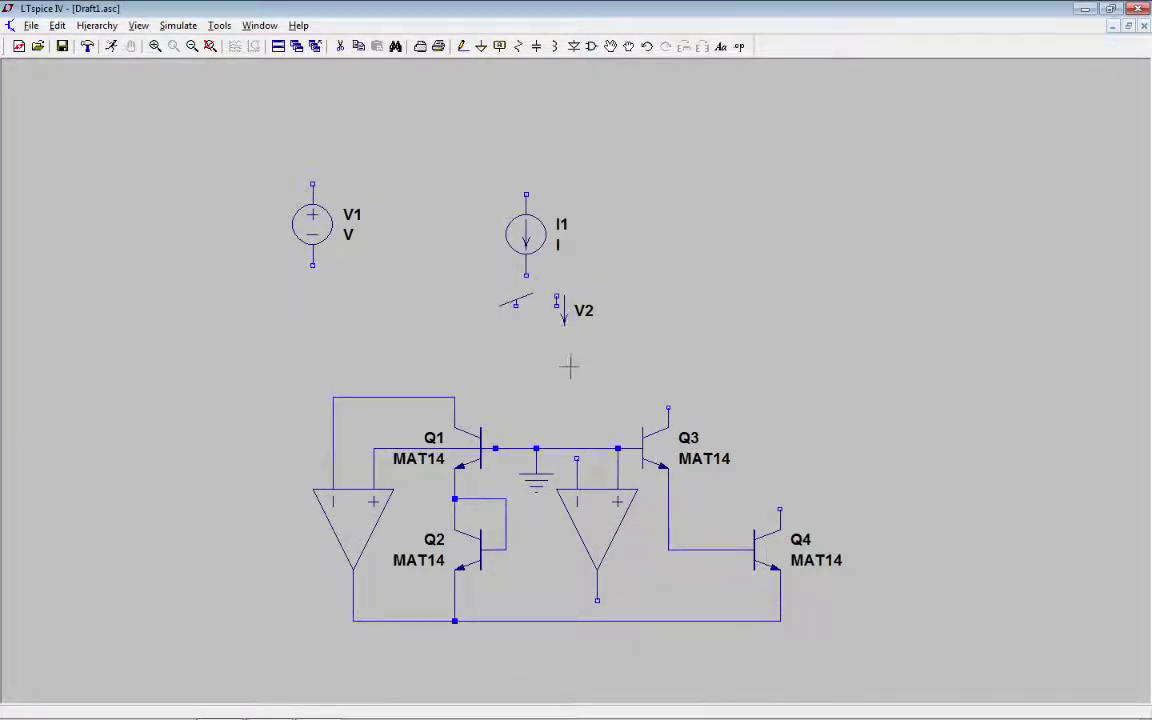
{"action": "left_click", "coordinate": [462, 48]}
{"action": "left_click", "coordinate": [577, 458]}
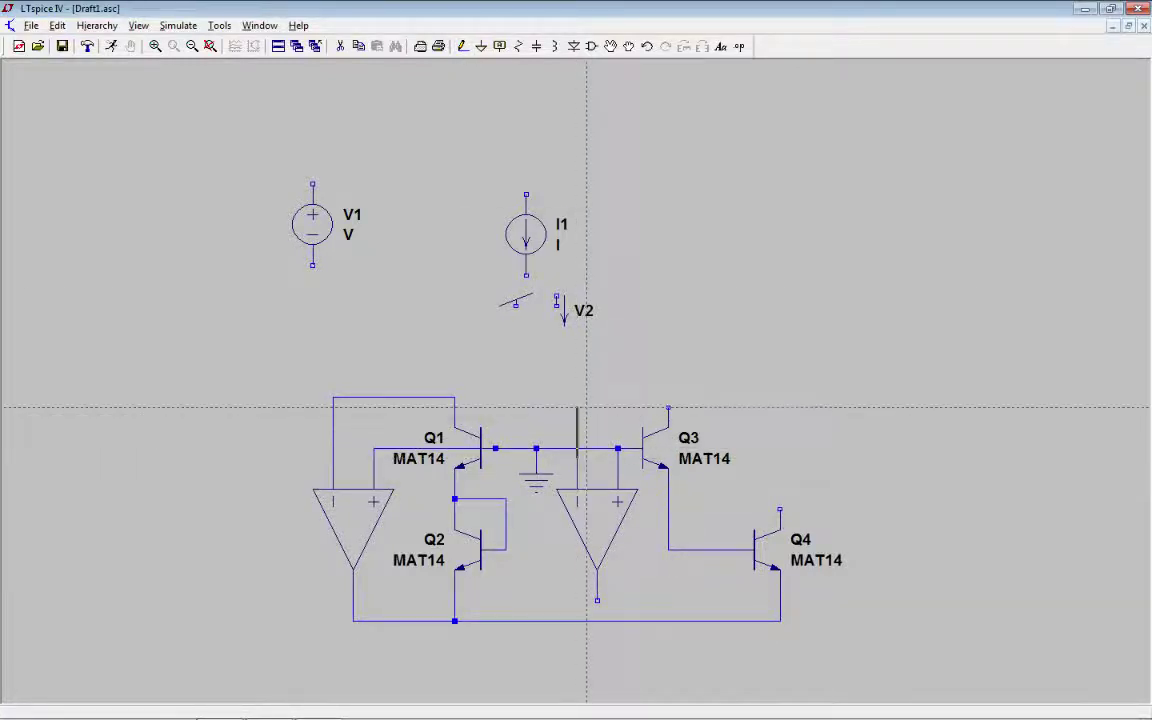
{"action": "left_click", "coordinate": [668, 407]}
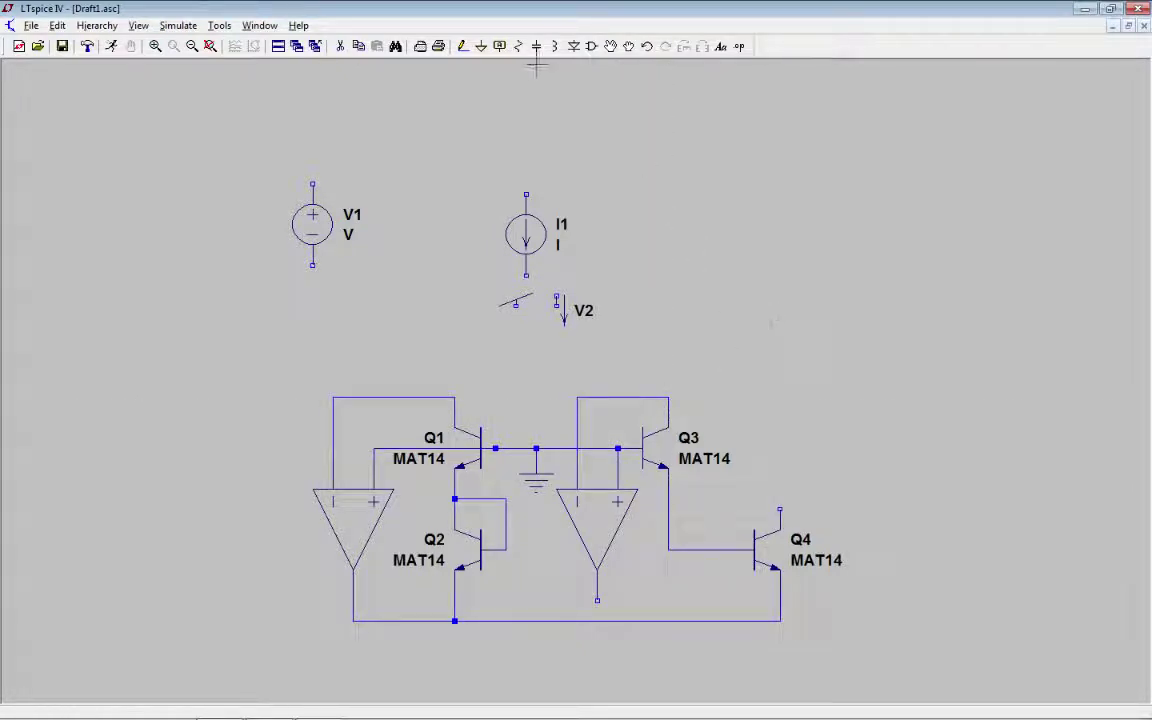
Step: Wire the second op-amp's output to Q3's emitter node and lower that junction so the Q4 base wire is level with the output wire
{"action": "left_click", "coordinate": [463, 46]}
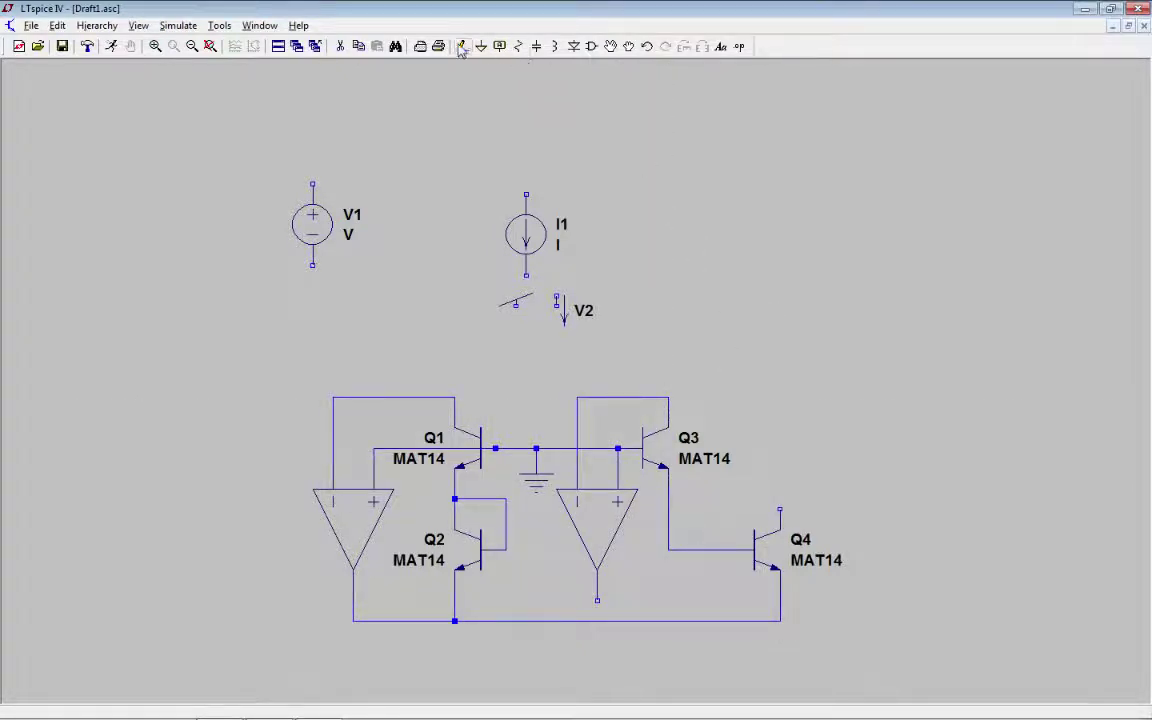
{"action": "left_click", "coordinate": [598, 604]}
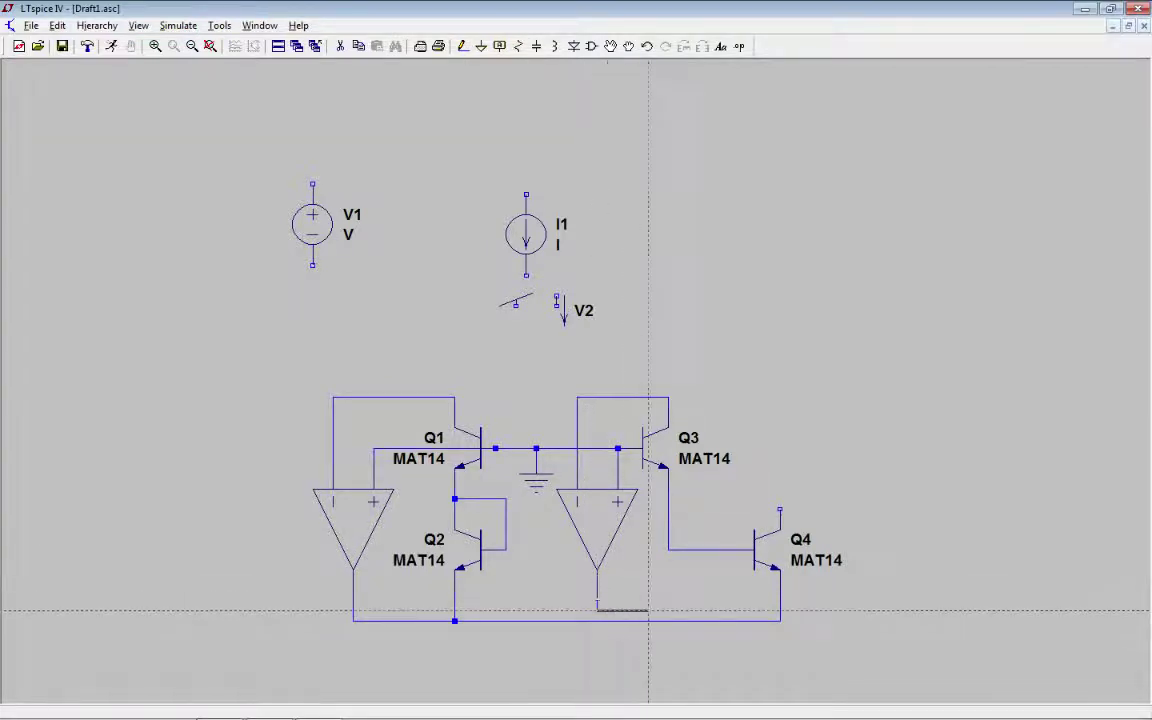
{"action": "left_click", "coordinate": [668, 549]}
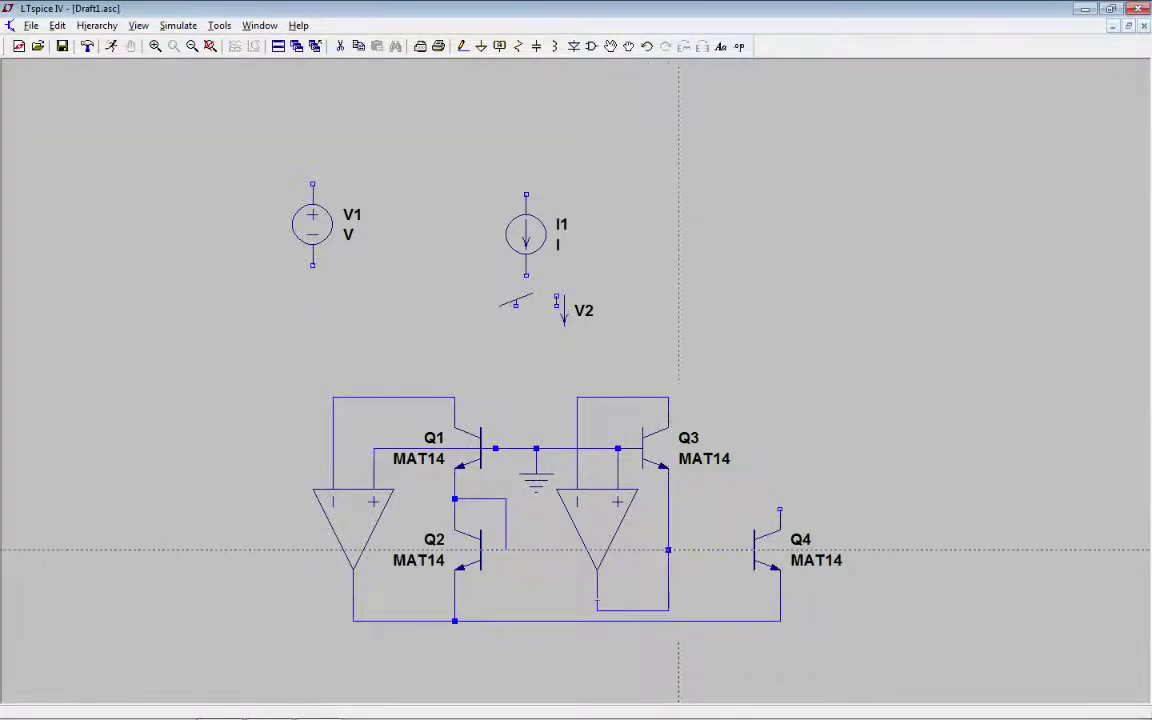
{"action": "right_click", "coordinate": [776, 594]}
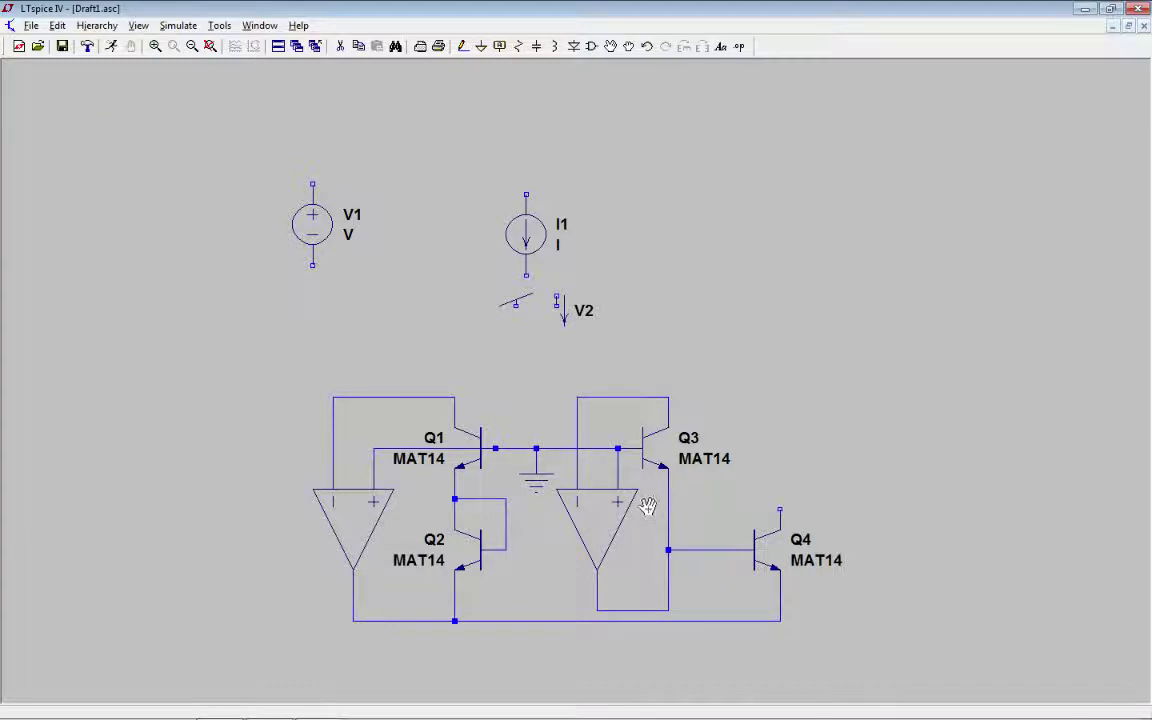
{"action": "left_click_drag", "start_coordinate": [648, 510], "coordinate": [870, 607]}
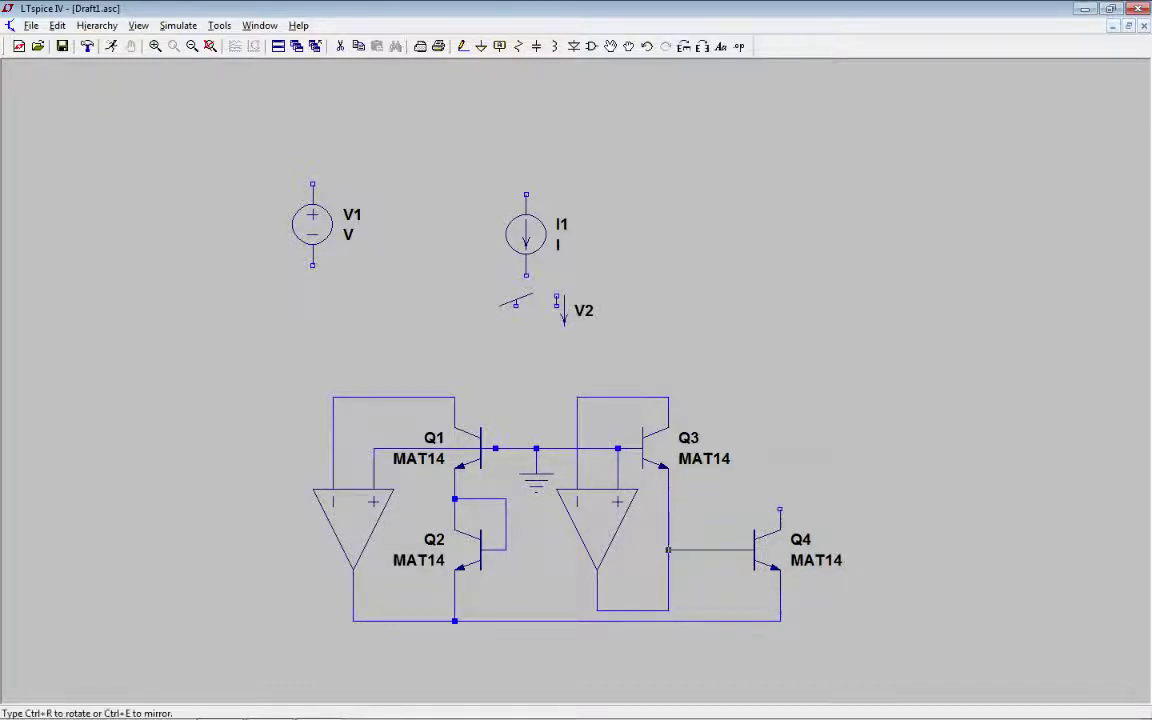
{"action": "left_click", "coordinate": [668, 610]}
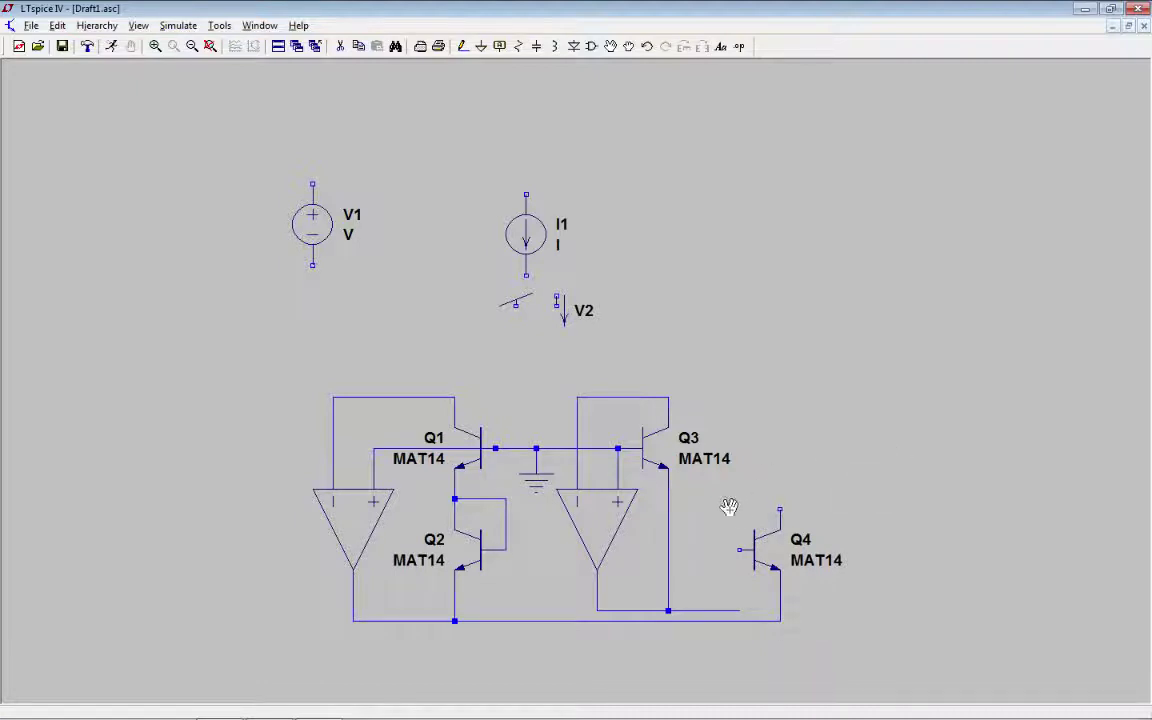
Step: Move Q4 down so its base meets the end of the lowered wire from Q3's emitter
{"action": "left_click_drag", "start_coordinate": [711, 486], "coordinate": [895, 663]}
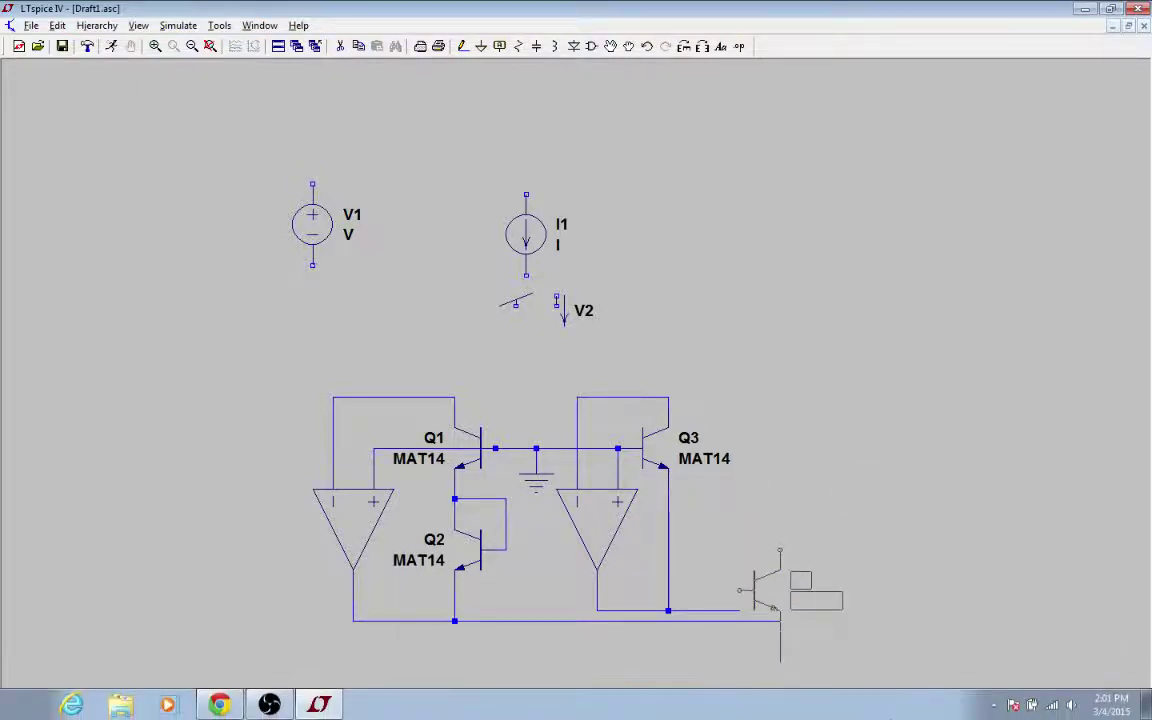
{"action": "left_click", "coordinate": [895, 660]}
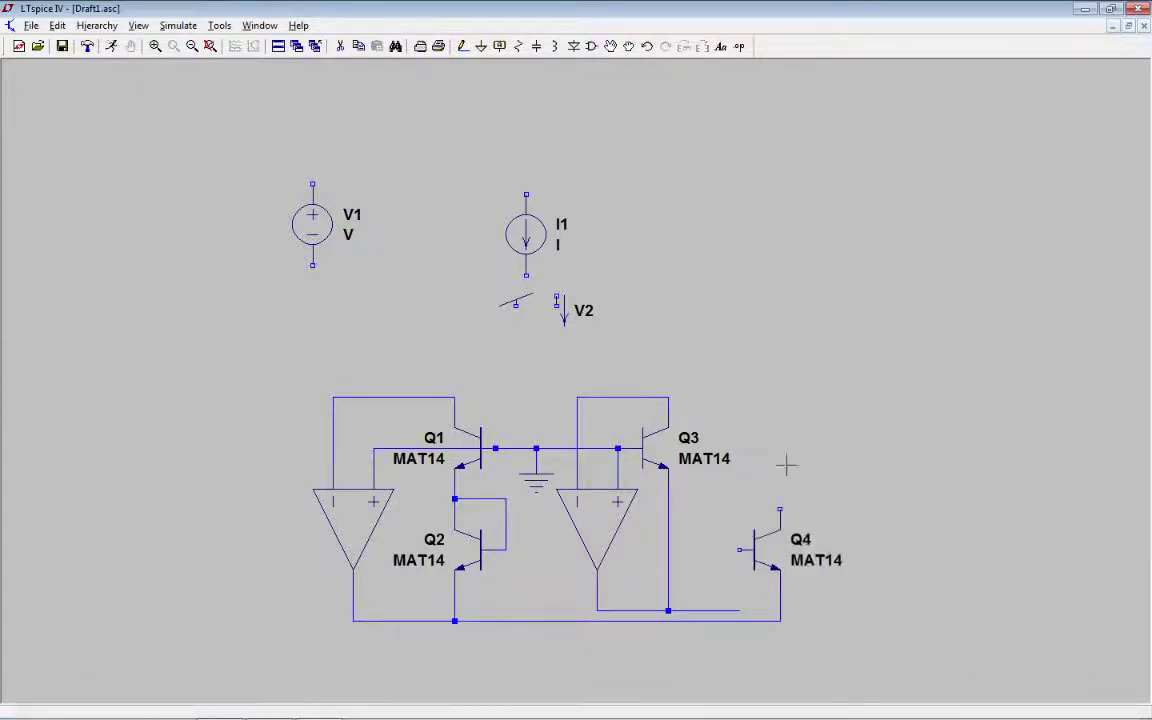
{"action": "left_click", "coordinate": [611, 47]}
{"action": "left_click", "coordinate": [764, 550]}
{"action": "left_click", "coordinate": [760, 610]}
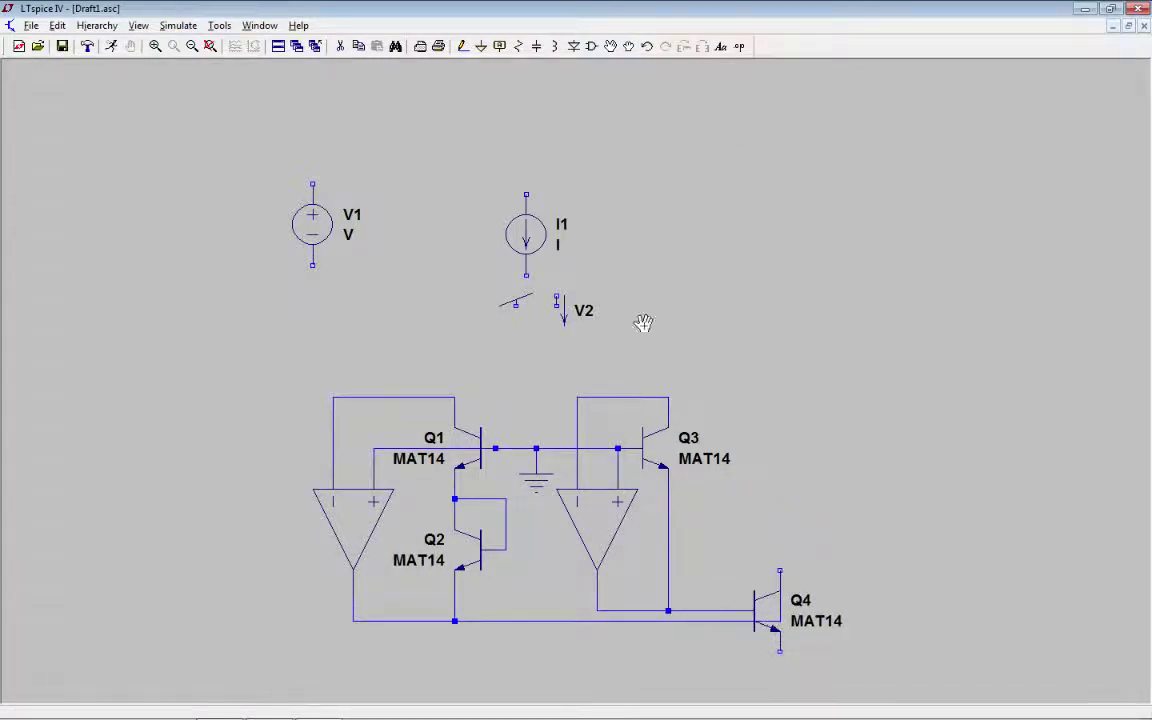
Step: Move the shared emitter line down below Q4 and wire its free end up to the junction under Q2
{"action": "left_click", "coordinate": [609, 48]}
{"action": "left_click", "coordinate": [781, 610]}
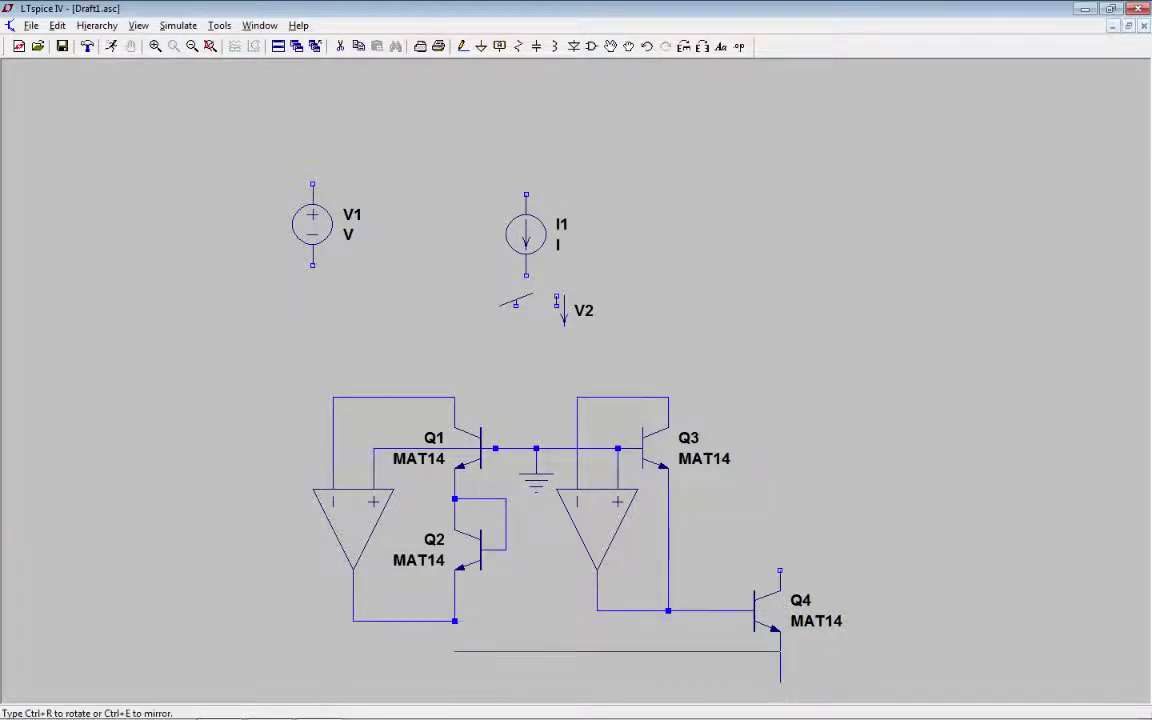
{"action": "left_click", "coordinate": [684, 674]}
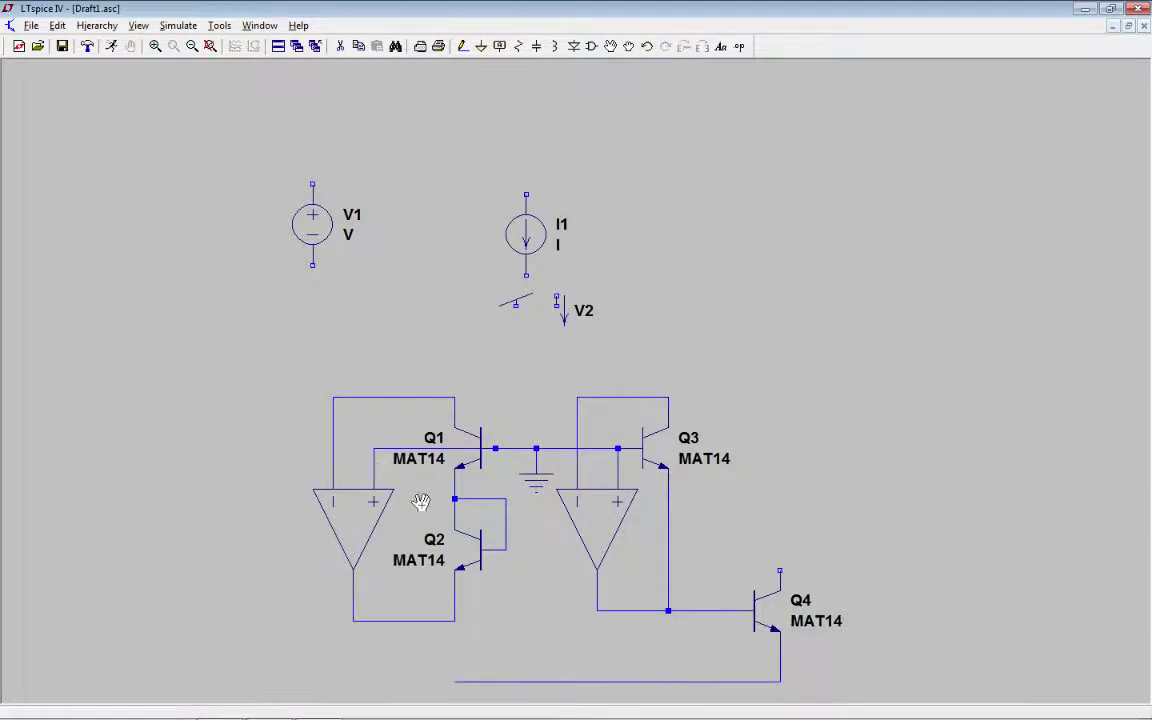
{"action": "left_click", "coordinate": [459, 48]}
{"action": "left_click", "coordinate": [455, 621]}
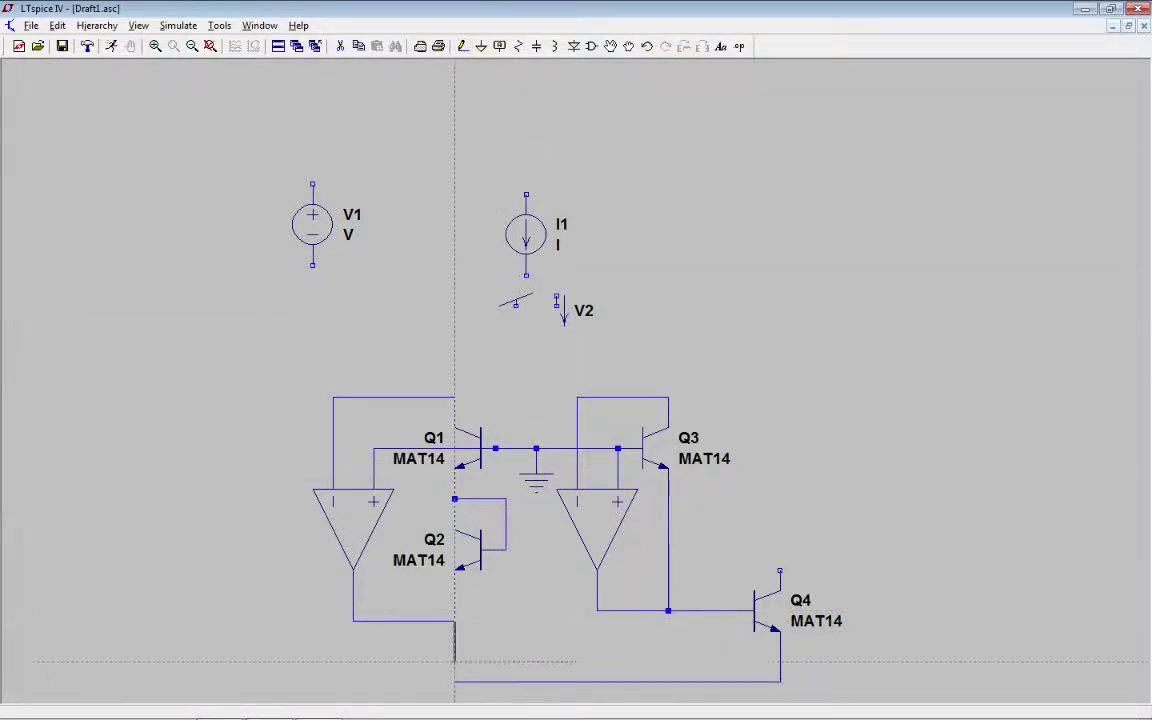
{"action": "left_click", "coordinate": [455, 682]}
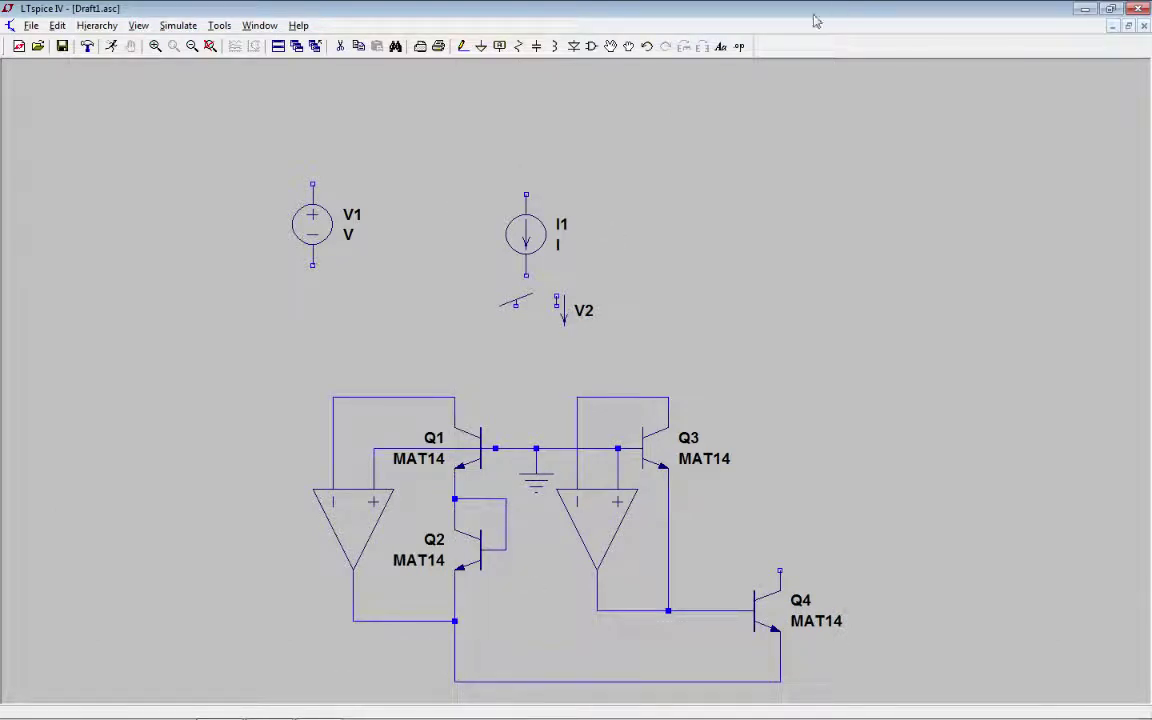
Step: Raise the bottom emitter line closer to Q4, and lower the first op-amp's output wire and the Q2 junction onto it
{"action": "left_click", "coordinate": [628, 46]}
{"action": "left_click_drag", "start_coordinate": [423, 676], "coordinate": [800, 689]}
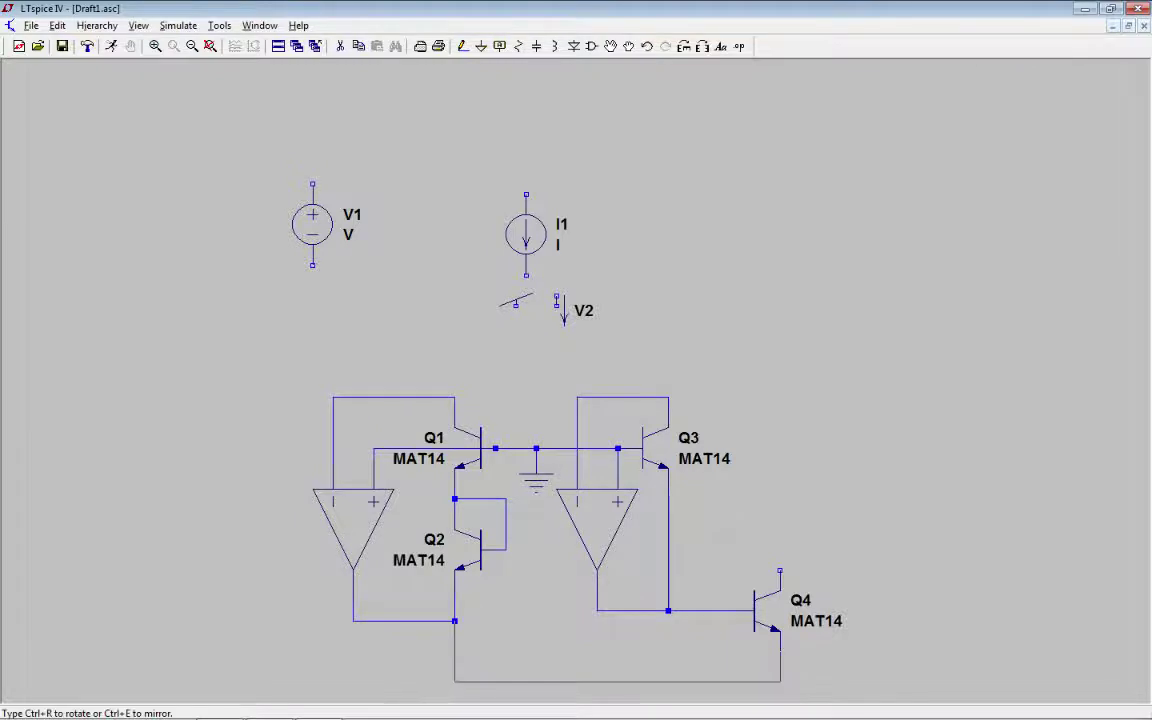
{"action": "left_click", "coordinate": [810, 664]}
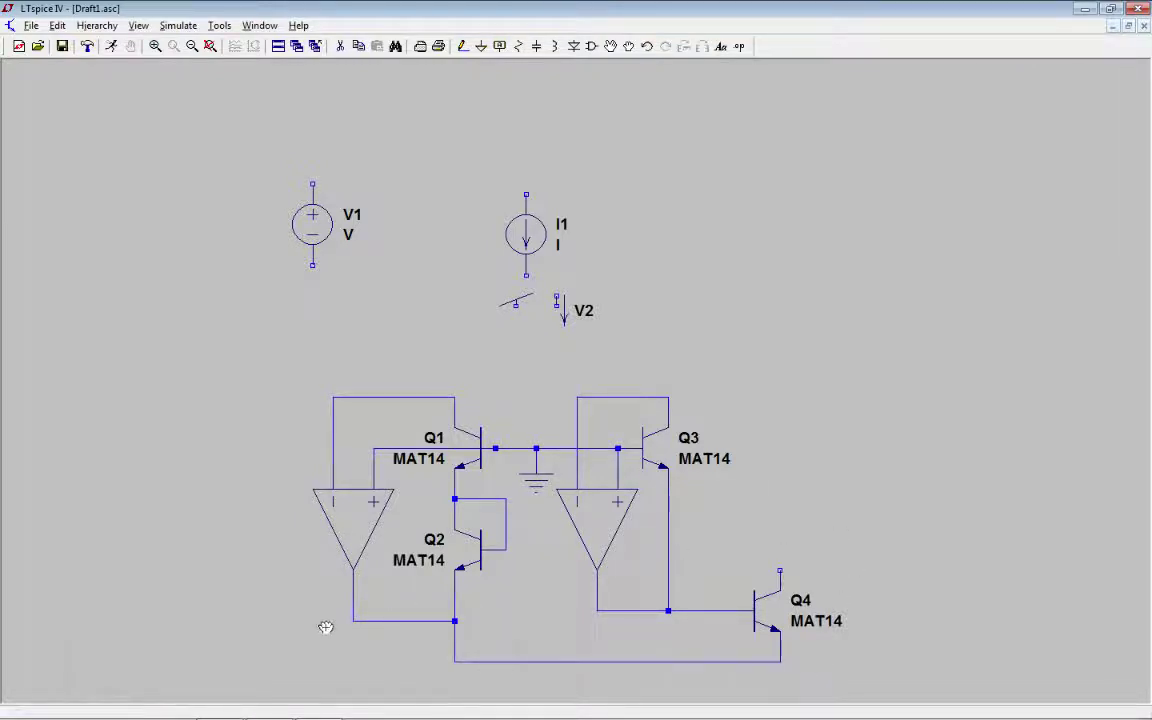
{"action": "left_click_drag", "start_coordinate": [326, 600], "coordinate": [470, 628]}
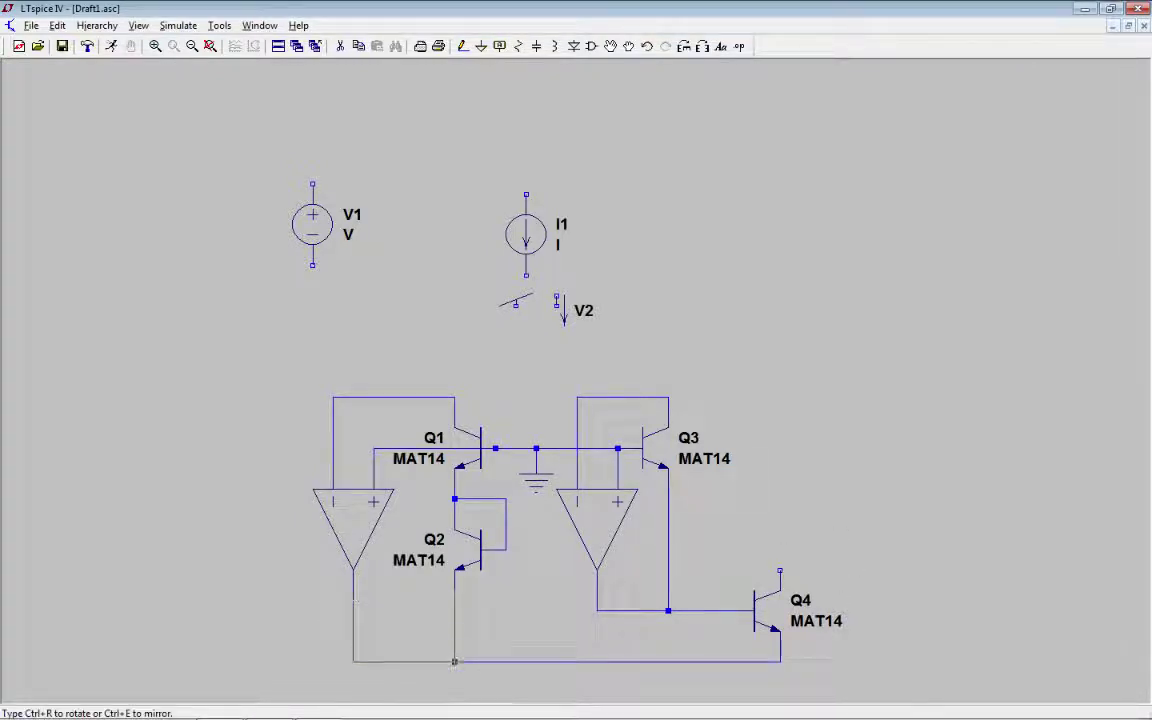
{"action": "left_click", "coordinate": [447, 585]}
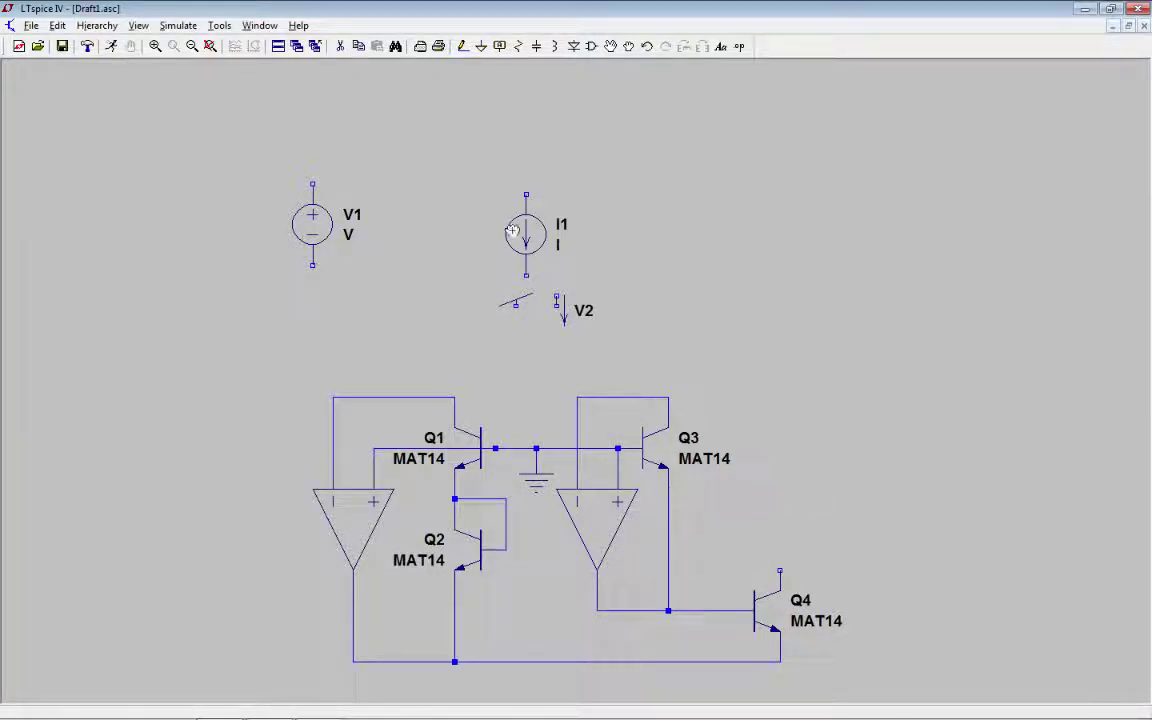
Step: Move current source I1 directly above Q1's collector and rename it Ix
{"action": "left_click", "coordinate": [612, 46]}
{"action": "left_click", "coordinate": [526, 233]}
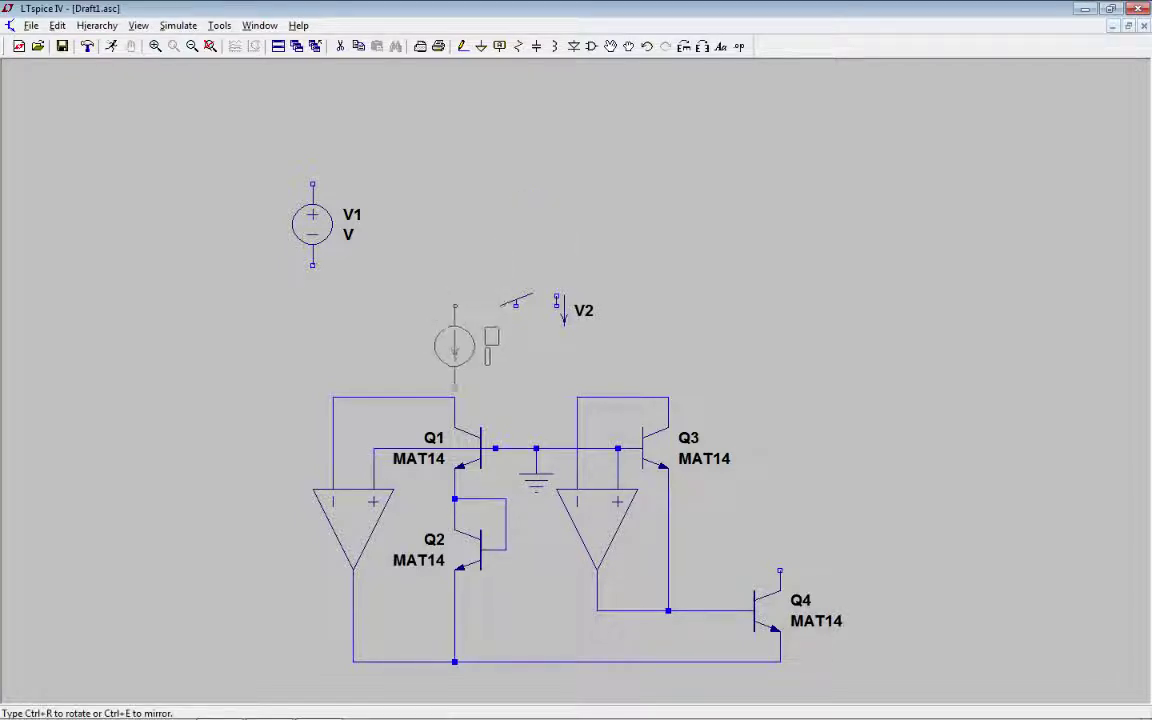
{"action": "left_click", "coordinate": [455, 305]}
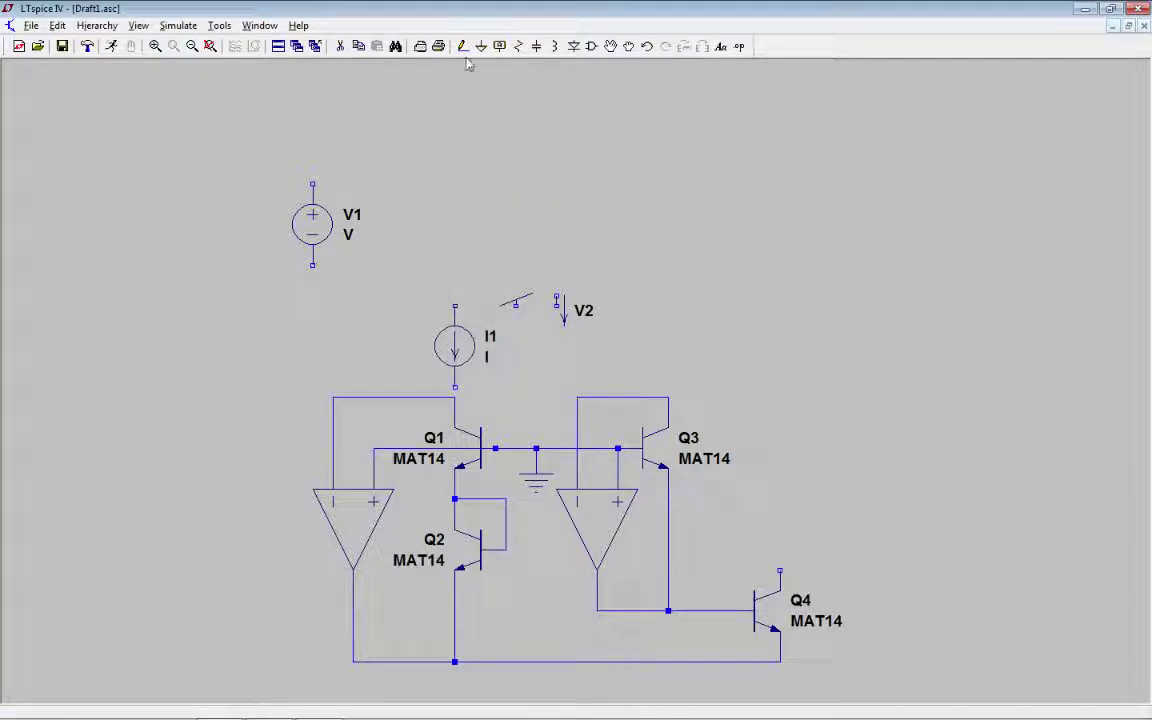
{"action": "right_click", "coordinate": [490, 336]}
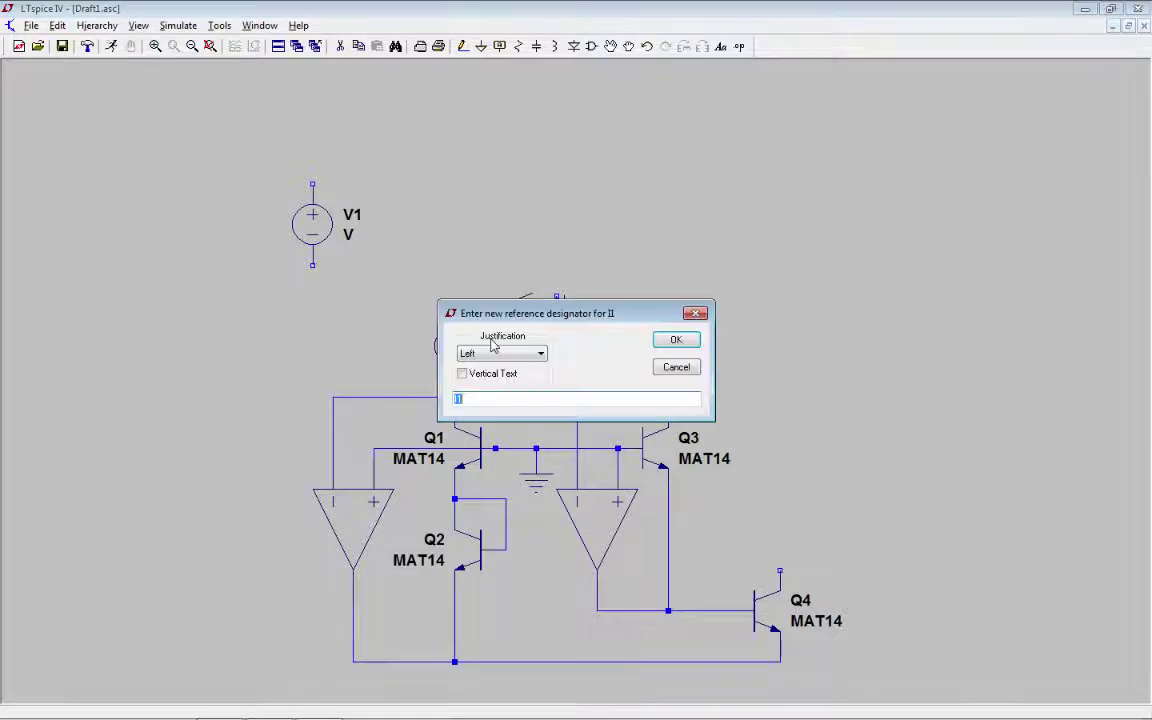
{"action": "type", "text": "Ix"}
{"action": "key", "text": "Return"}
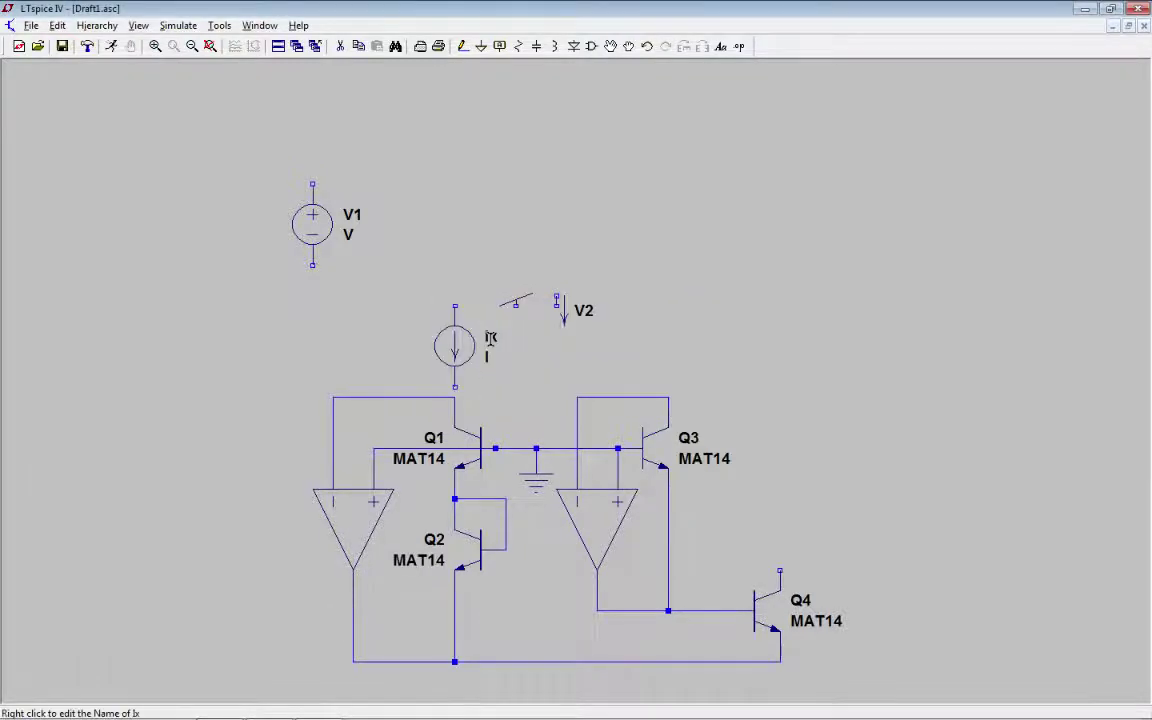
Step: Wire current source Ix to Q1's collector node and set its value to 1u
{"action": "left_click", "coordinate": [462, 46]}
{"action": "left_click", "coordinate": [455, 387]}
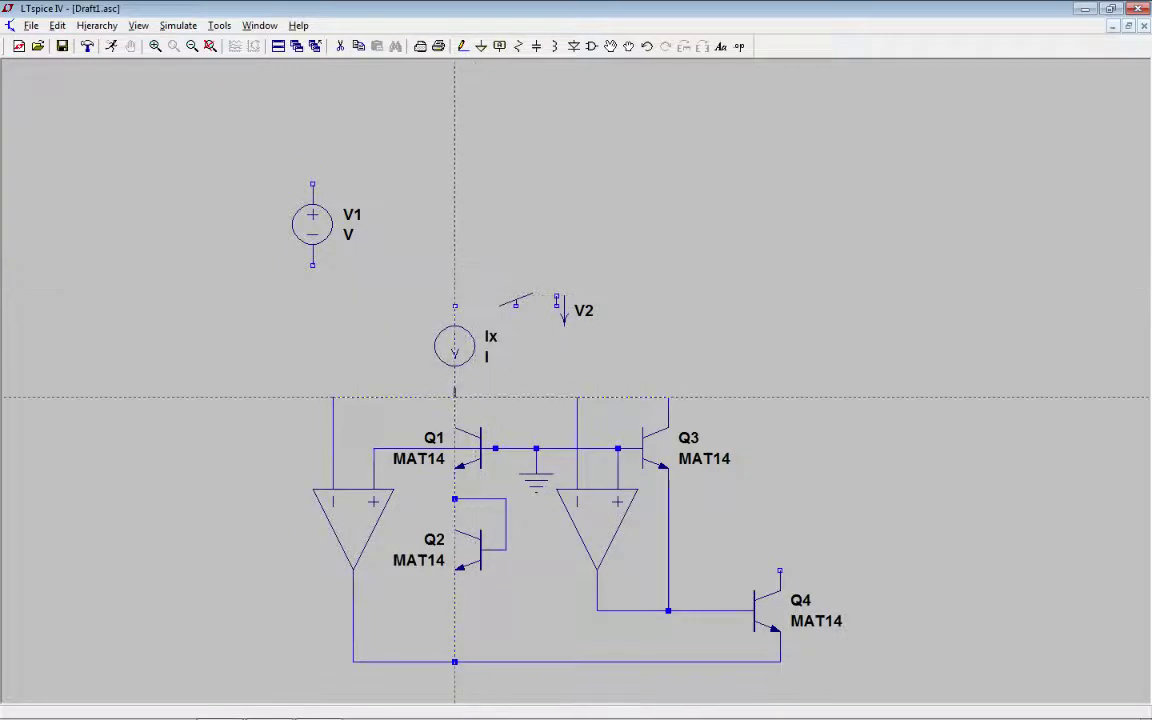
{"action": "left_click", "coordinate": [455, 397]}
{"action": "key", "text": "Escape"}
{"action": "right_click", "coordinate": [487, 359]}
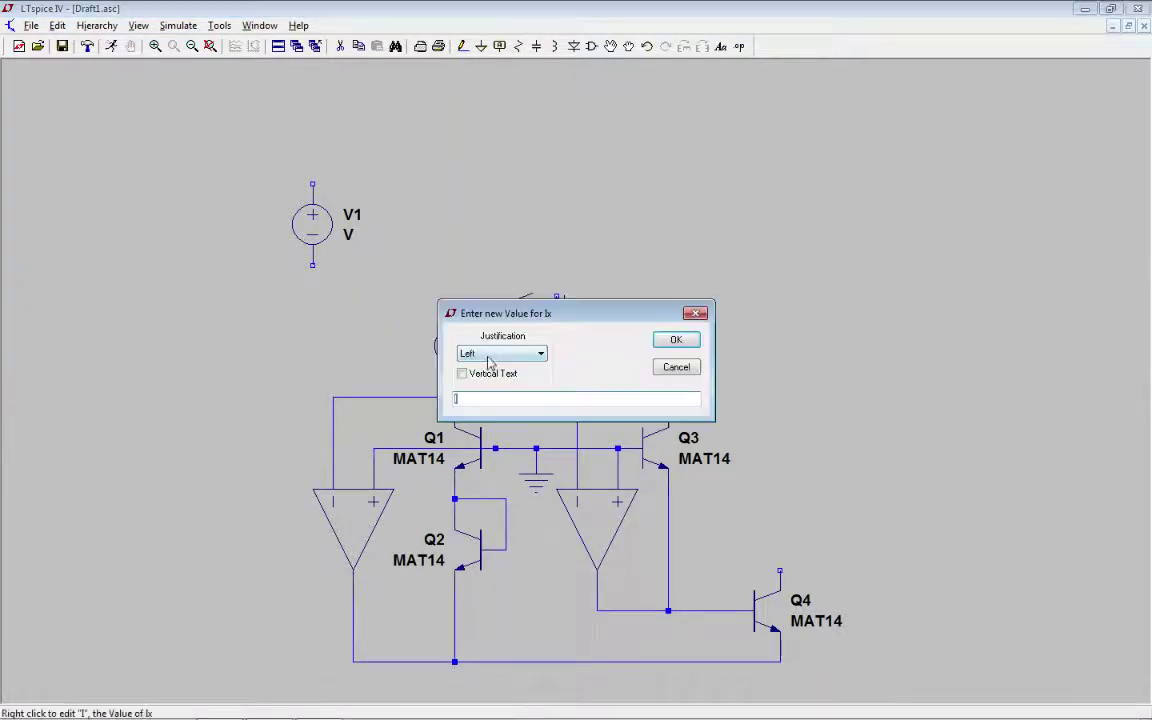
{"action": "type", "text": "1u"}
{"action": "key", "text": "Return"}
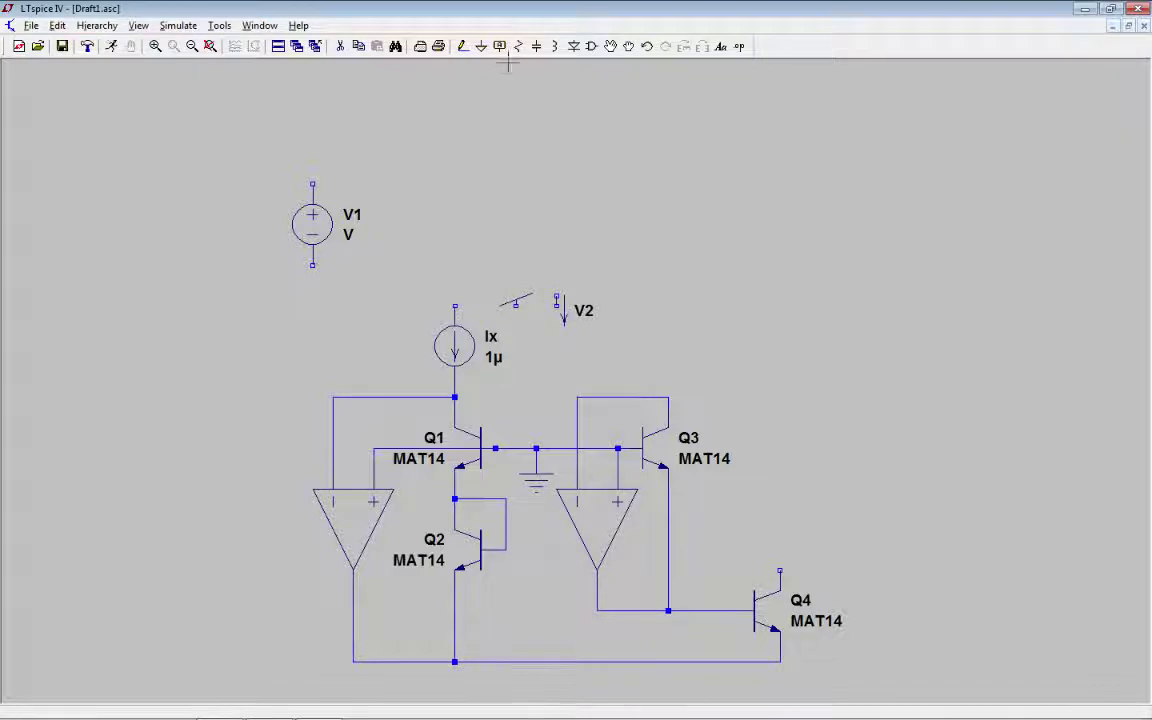
Step: Duplicate current source Ix, place the copy directly above Q3's collector and rename it Iy
{"action": "left_click", "coordinate": [360, 47]}
{"action": "left_click", "coordinate": [497, 342]}
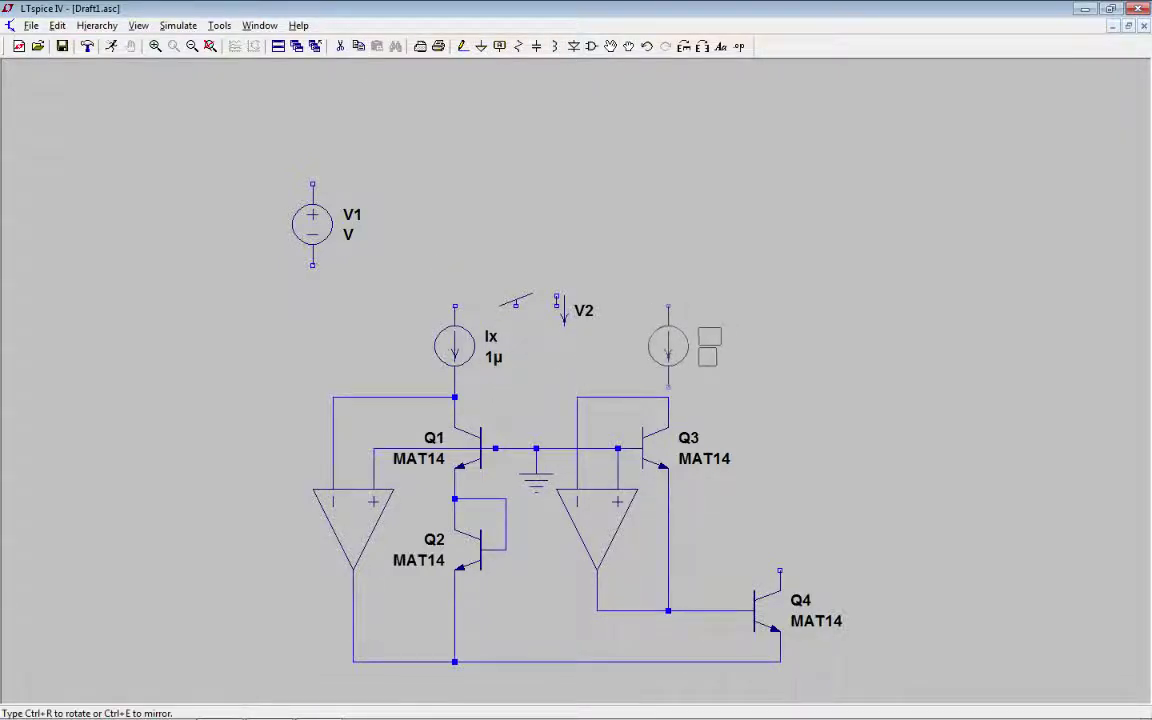
{"action": "left_click", "coordinate": [710, 342]}
{"action": "right_click", "coordinate": [709, 338]}
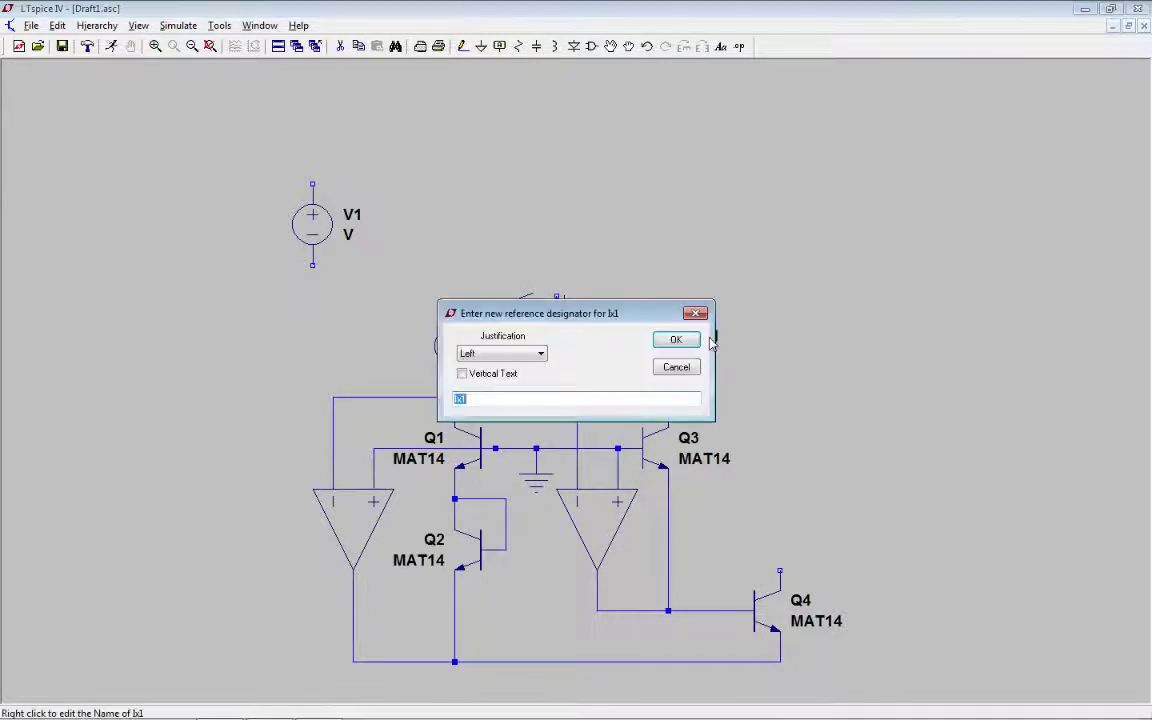
{"action": "type", "text": "Iy"}
{"action": "key", "text": "Return"}
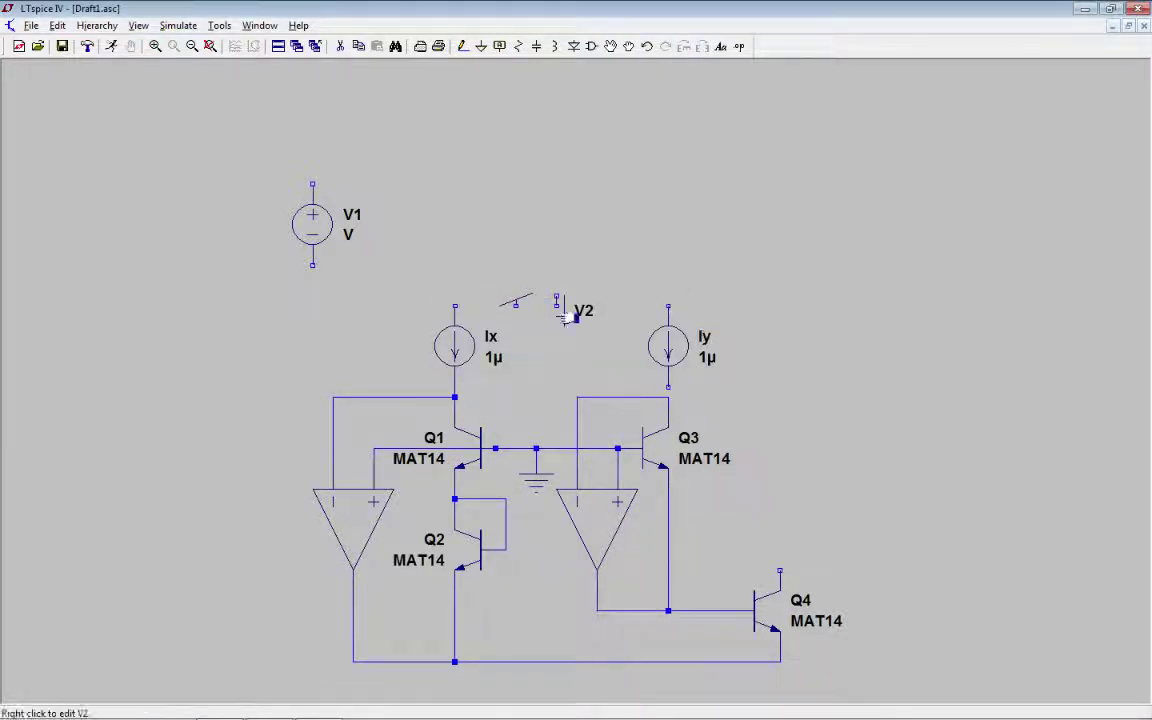
Step: Wire current source Iy down to Q3's collector node
{"action": "left_click", "coordinate": [462, 46]}
{"action": "left_click", "coordinate": [668, 397]}
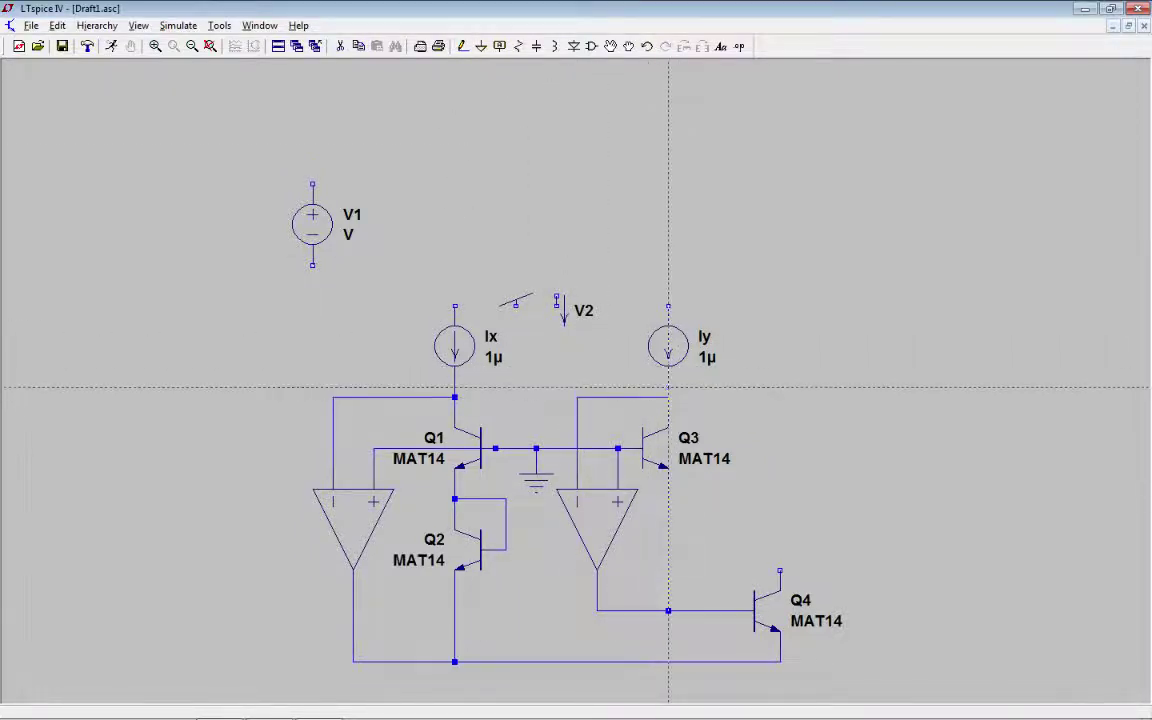
{"action": "left_click", "coordinate": [668, 610]}
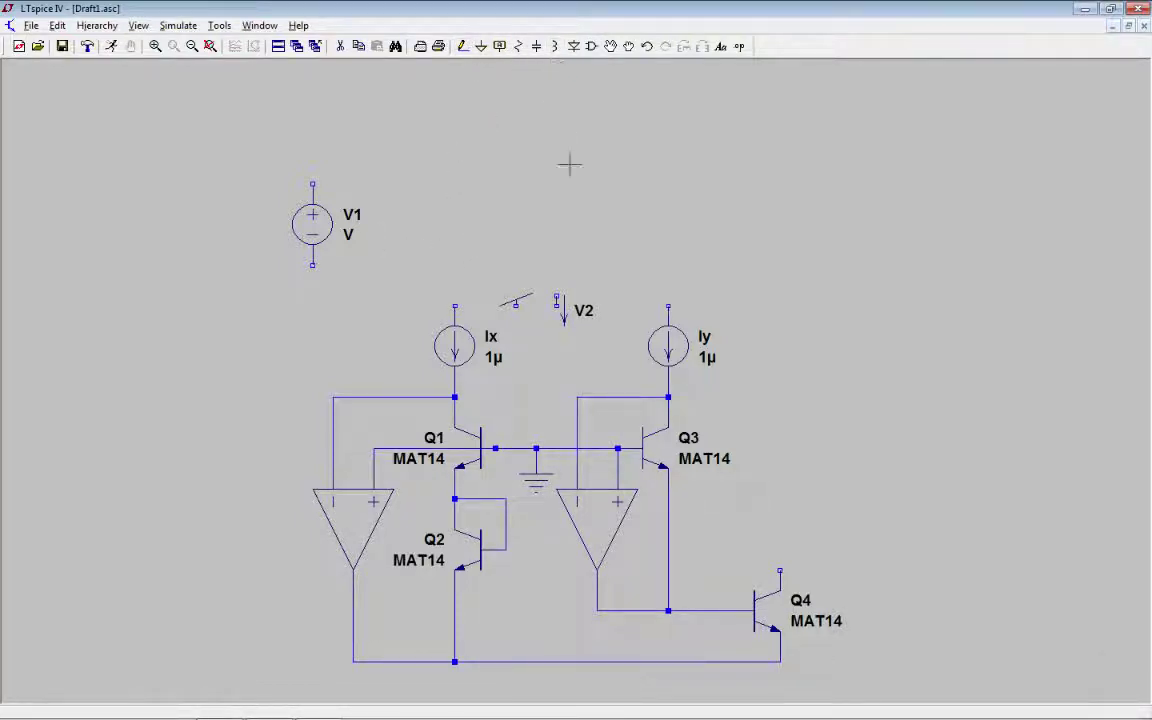
Step: Move current-sensing source V2 onto Q4's collector and rename it Iz
{"action": "left_click", "coordinate": [611, 46]}
{"action": "left_click", "coordinate": [563, 311]}
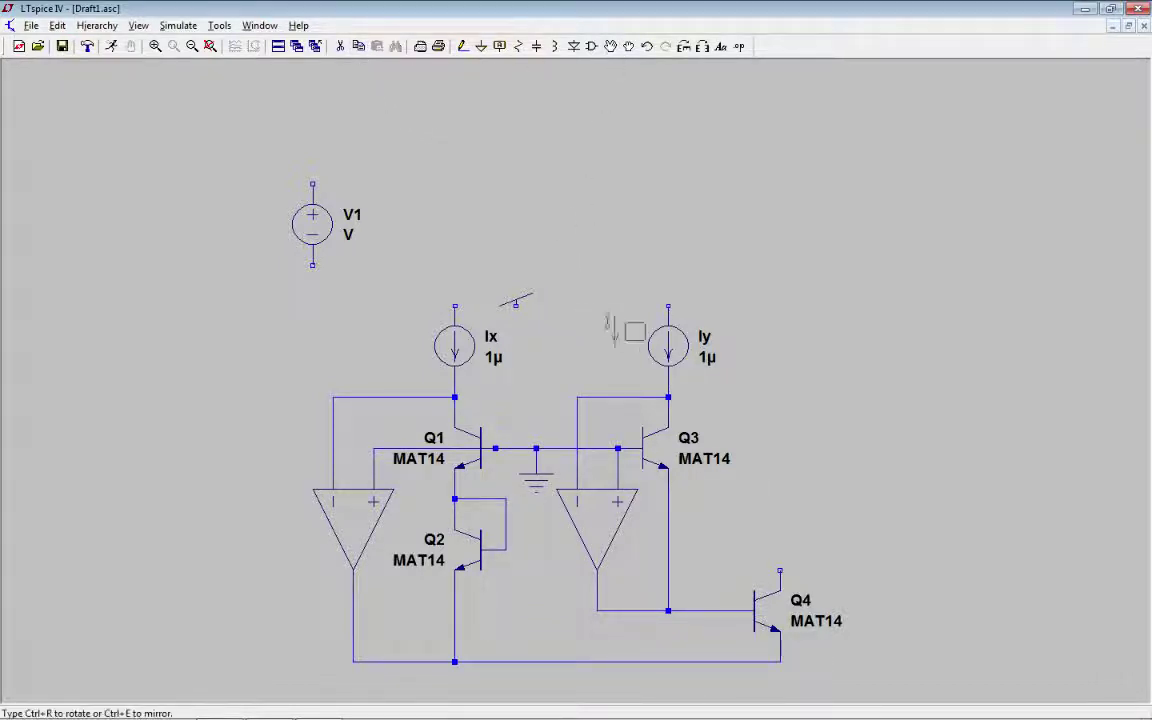
{"action": "left_click", "coordinate": [786, 568]}
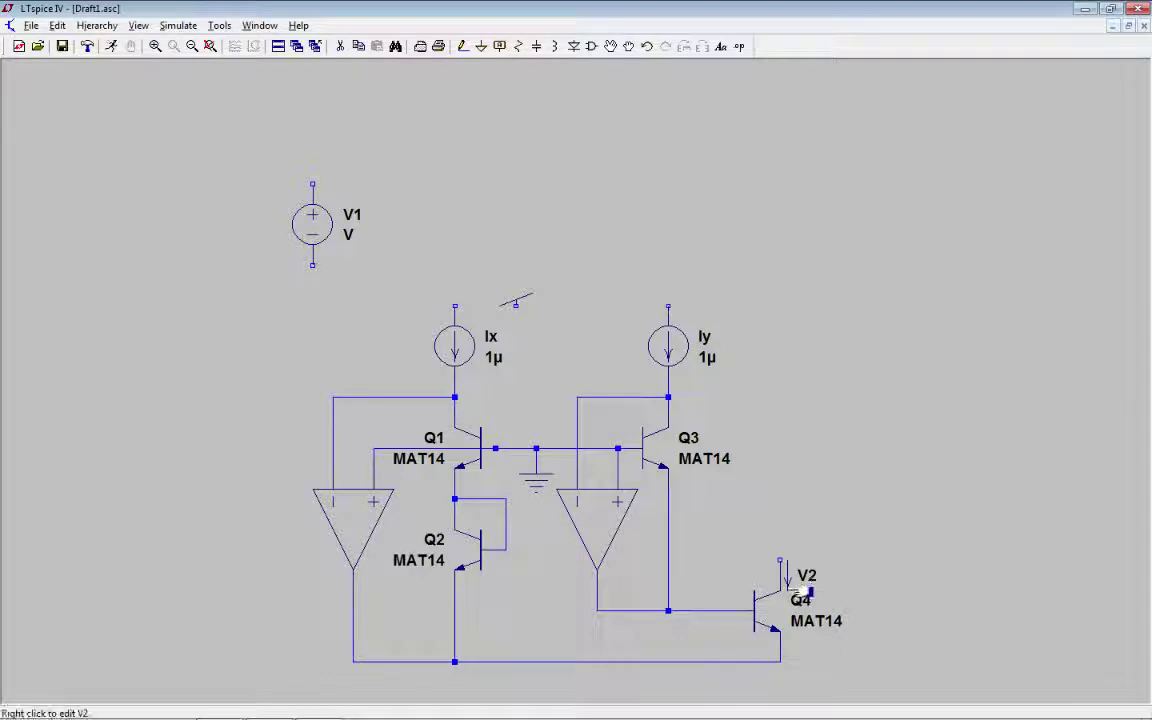
{"action": "right_click", "coordinate": [806, 577]}
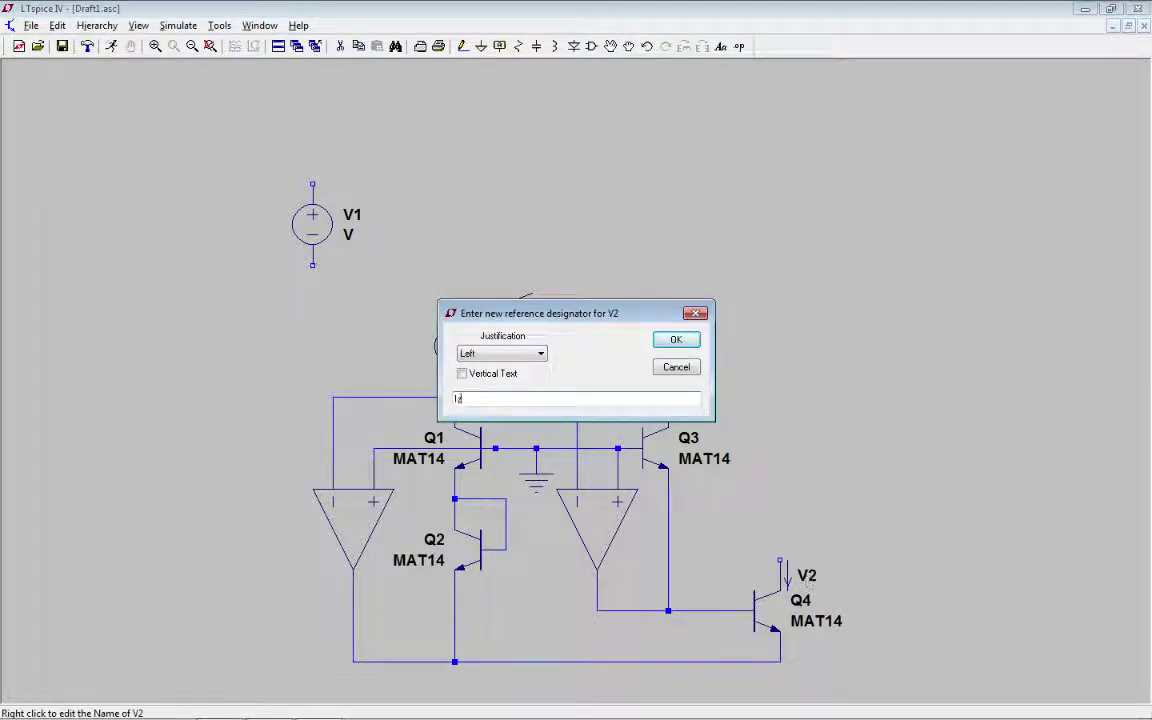
{"action": "type", "text": "Iz"}
{"action": "key", "text": "Return"}
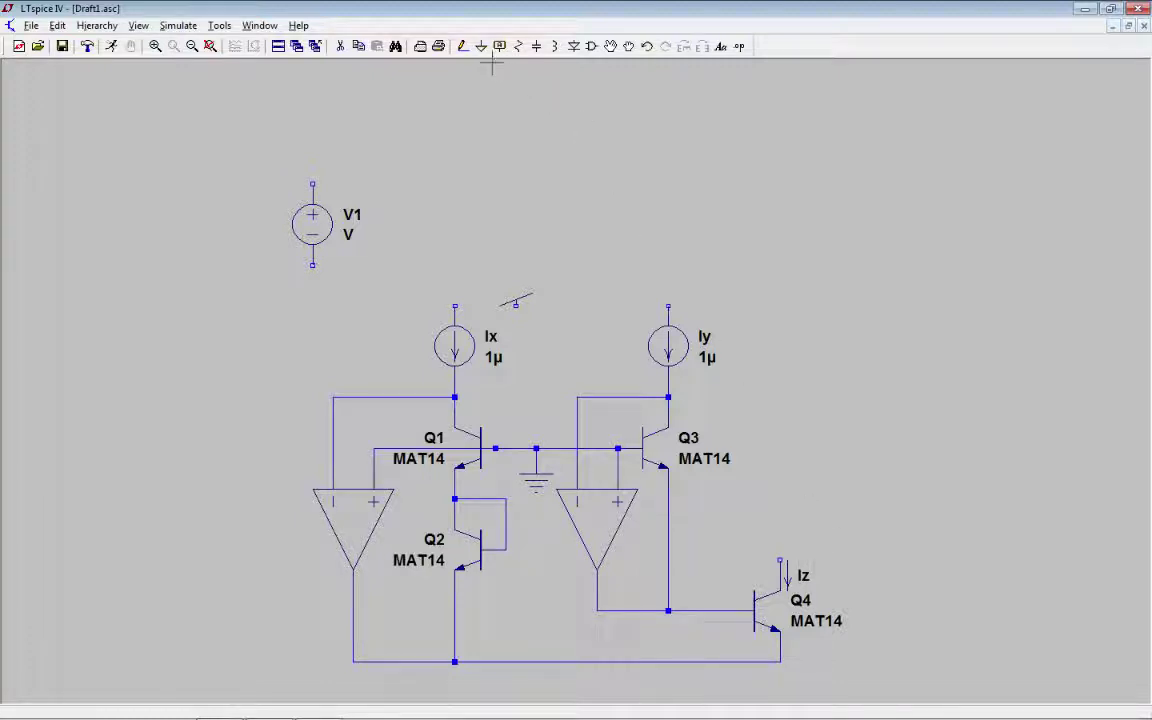
Step: Move the supply symbol onto the top of current source Ix, and copy it to the tops of Iy and Iz
{"action": "left_click", "coordinate": [610, 46]}
{"action": "left_click", "coordinate": [522, 297]}
{"action": "left_click", "coordinate": [464, 290]}
{"action": "left_click", "coordinate": [358, 46]}
{"action": "left_click", "coordinate": [456, 297]}
{"action": "left_click", "coordinate": [668, 297]}
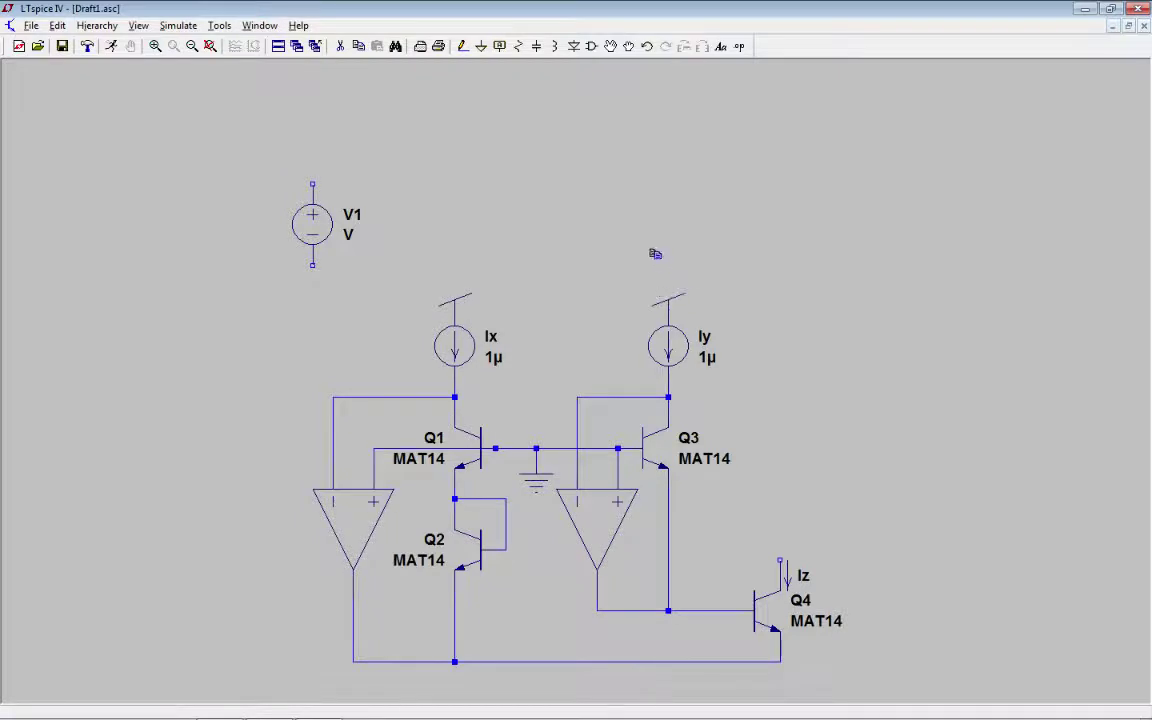
{"action": "left_click", "coordinate": [676, 297]}
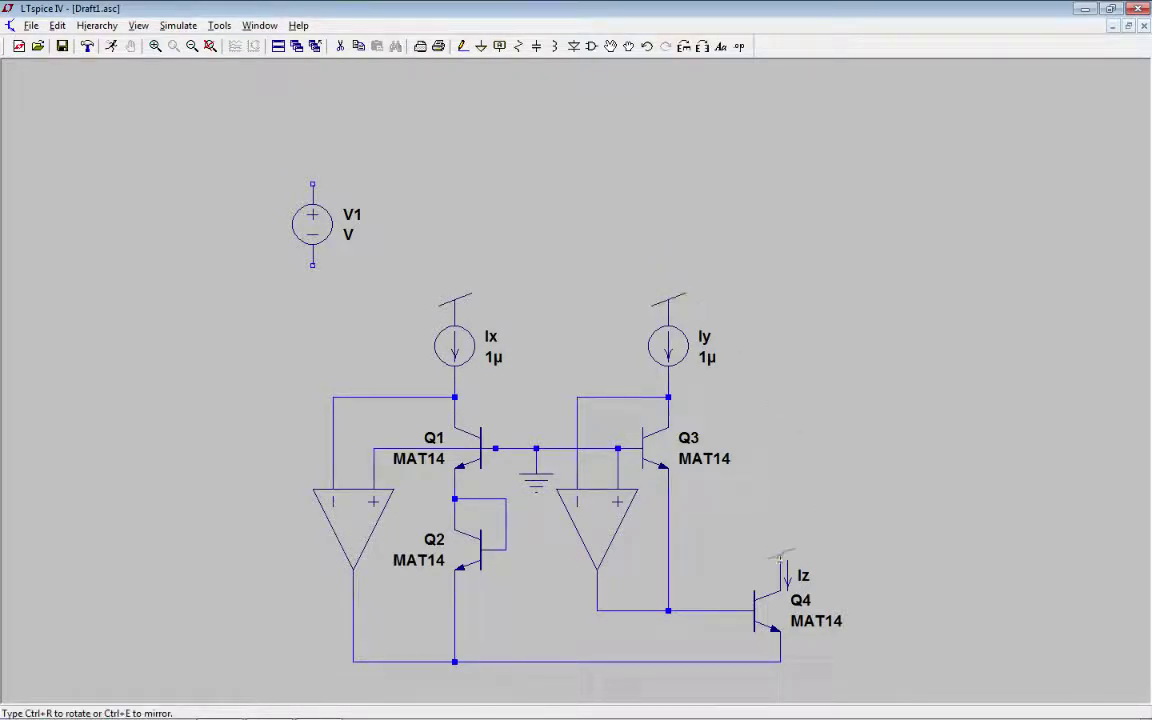
{"action": "left_click", "coordinate": [781, 553]}
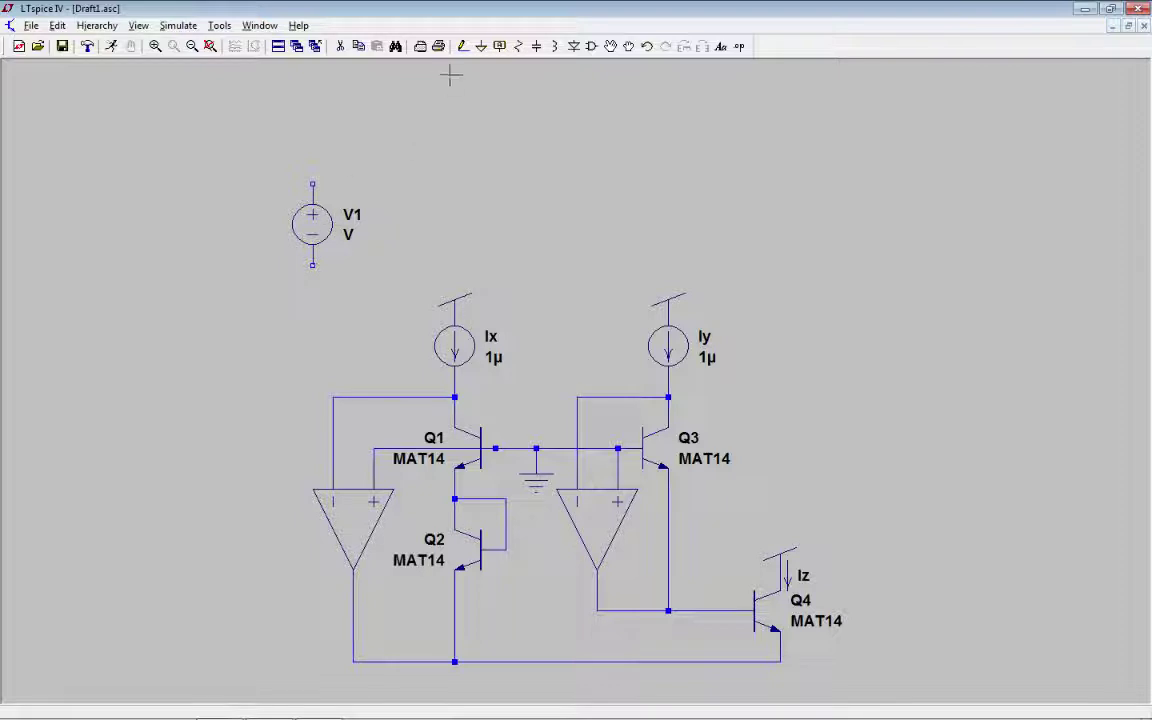
Step: Move voltage source V1 to the open area left of the first op-amp and rename it Vcc
{"action": "left_click", "coordinate": [616, 47]}
{"action": "left_click", "coordinate": [318, 222]}
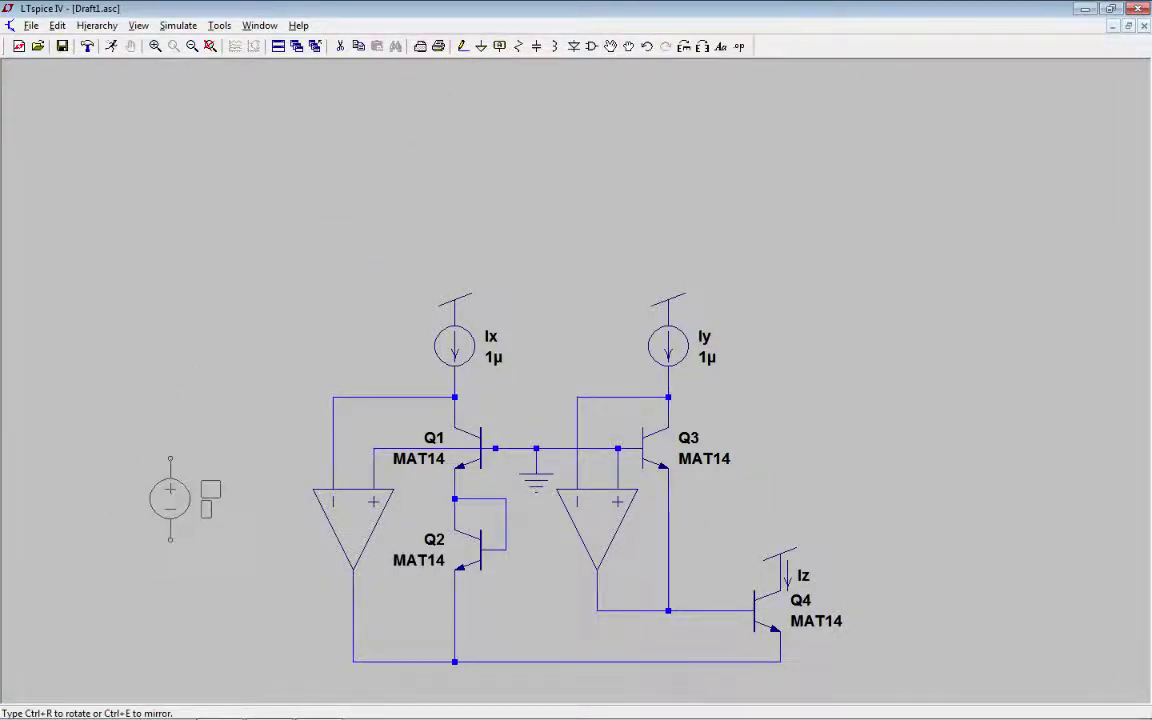
{"action": "left_click", "coordinate": [170, 498]}
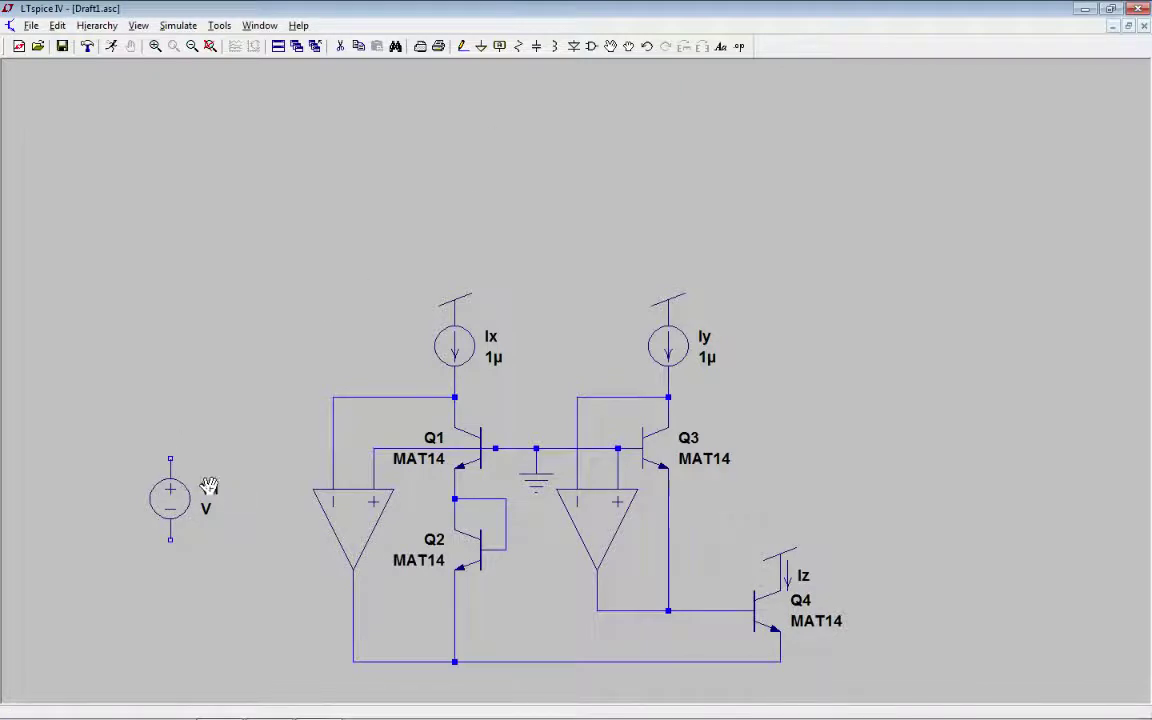
{"action": "right_click", "coordinate": [210, 488]}
{"action": "type", "text": "Vcc"}
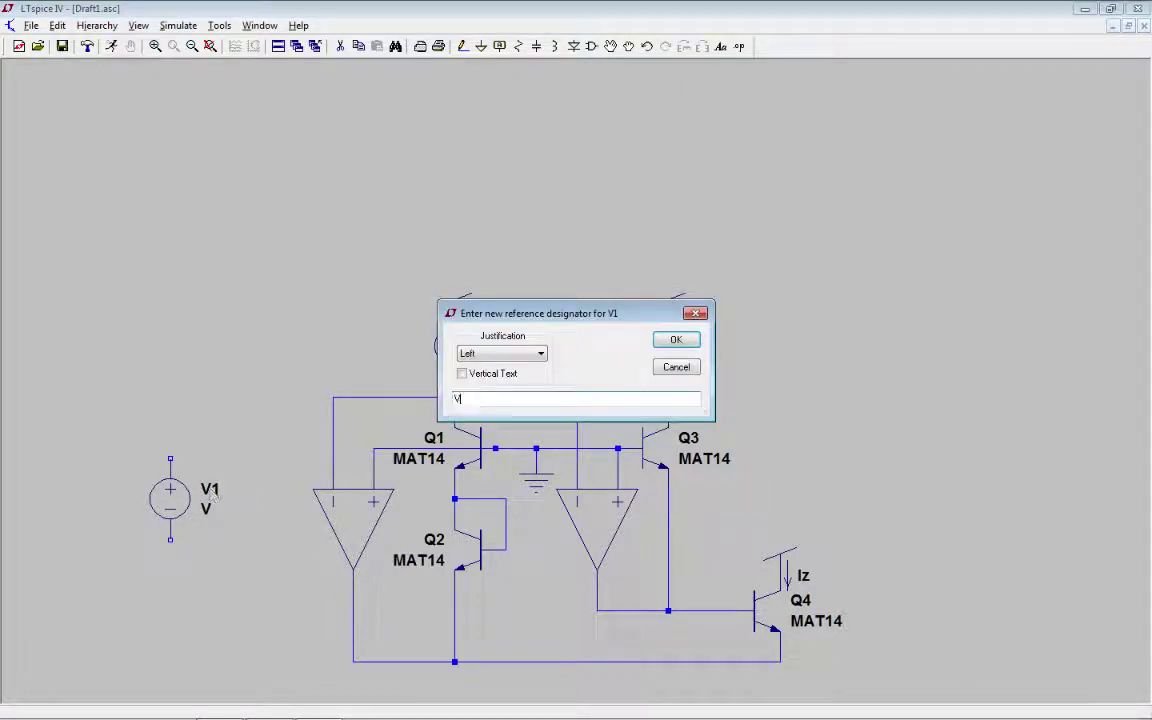
{"action": "key", "text": "Return"}
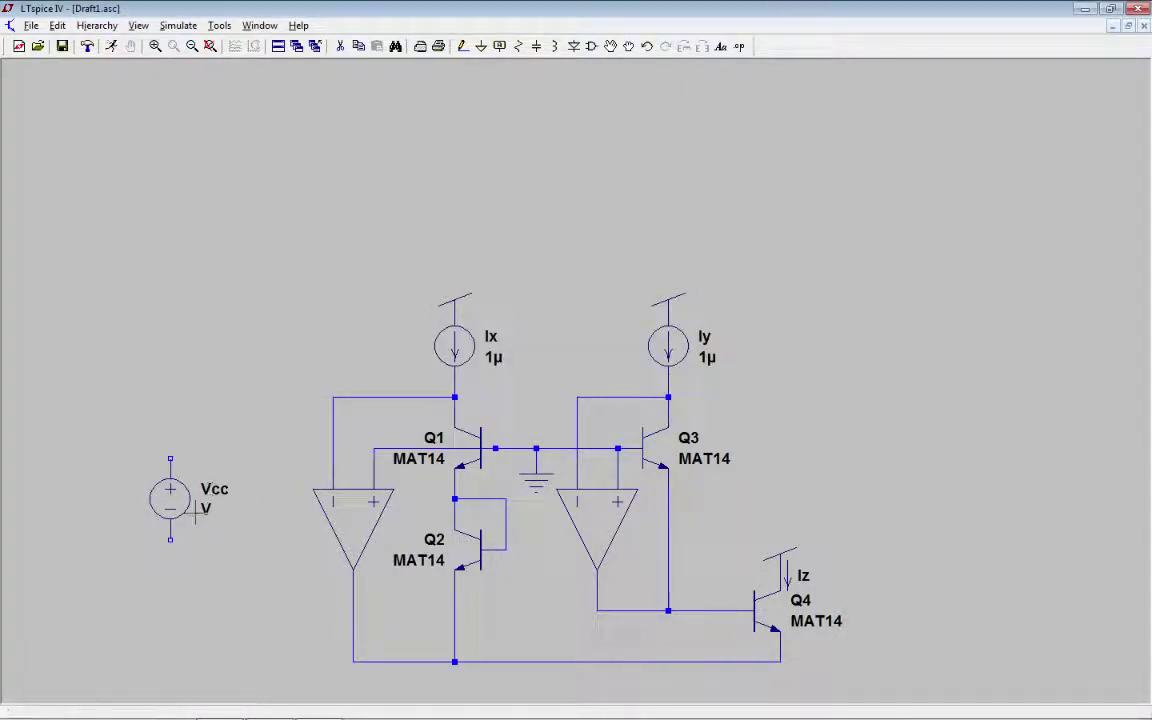
Step: Set the Vcc source's value to 5
{"action": "right_click", "coordinate": [219, 511]}
{"action": "type", "text": "5"}
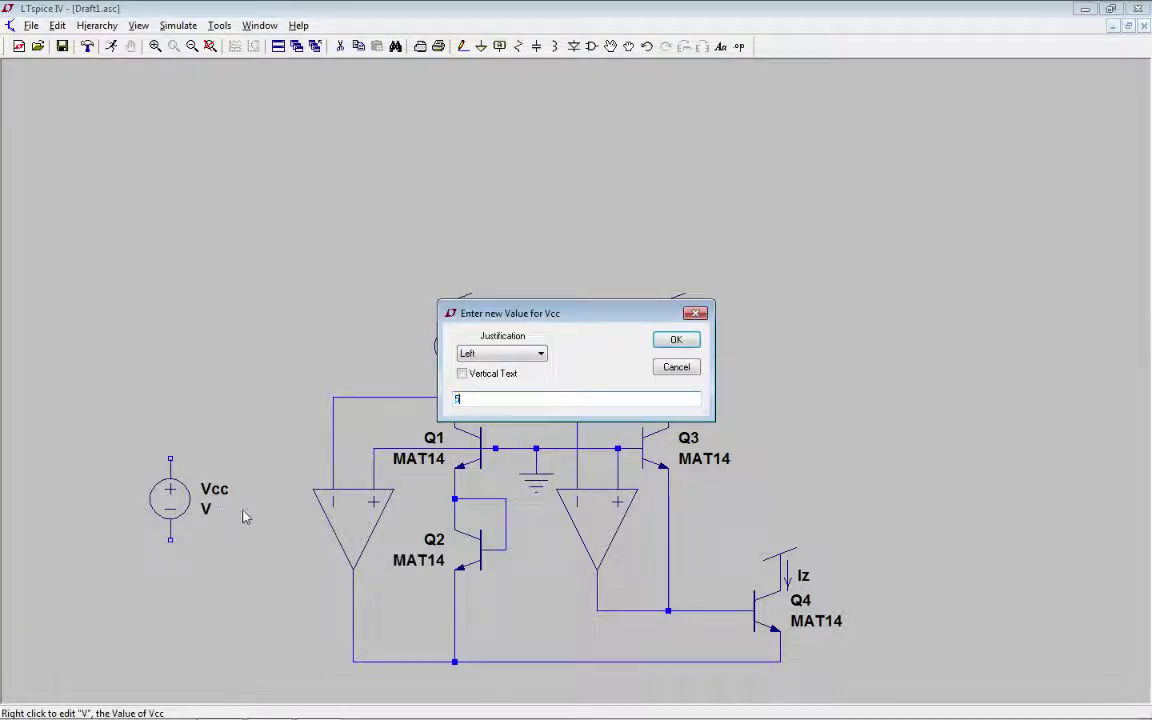
{"action": "left_click", "coordinate": [674, 341]}
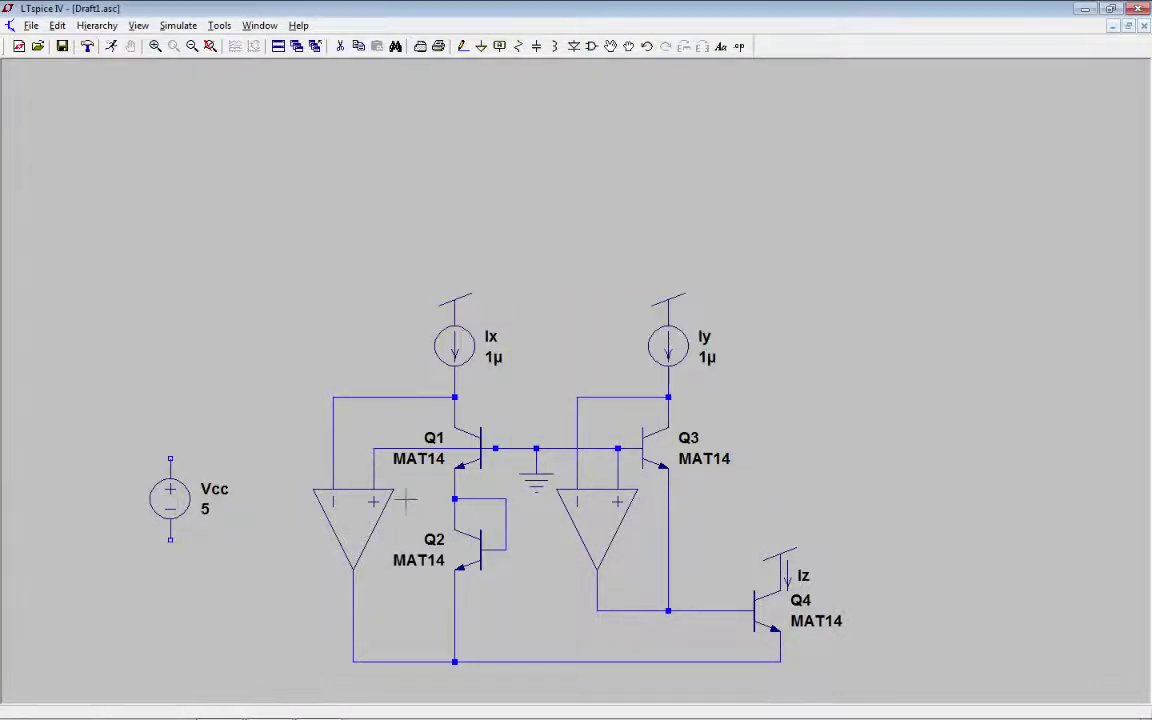
Step: Copy the ground symbol to Vcc's negative terminal and the supply symbol to its positive terminal, so both attach directly
{"action": "left_click", "coordinate": [358, 46]}
{"action": "left_click", "coordinate": [540, 482]}
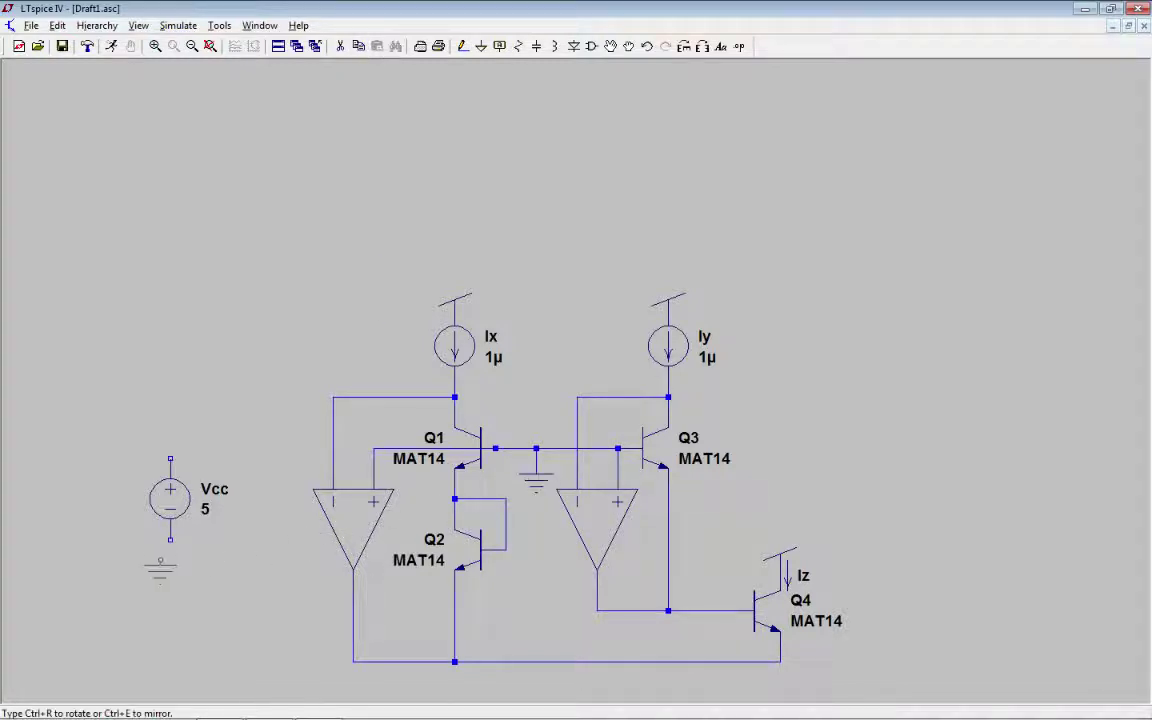
{"action": "left_click", "coordinate": [172, 555]}
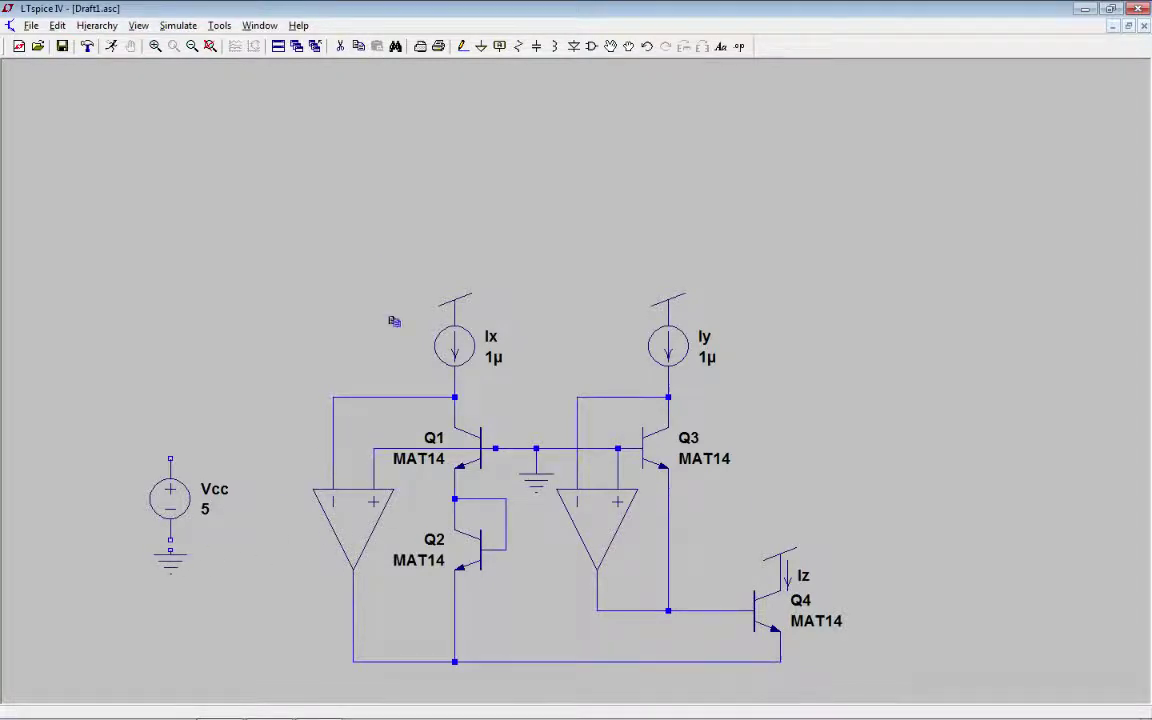
{"action": "left_click", "coordinate": [456, 298]}
{"action": "left_click", "coordinate": [170, 449]}
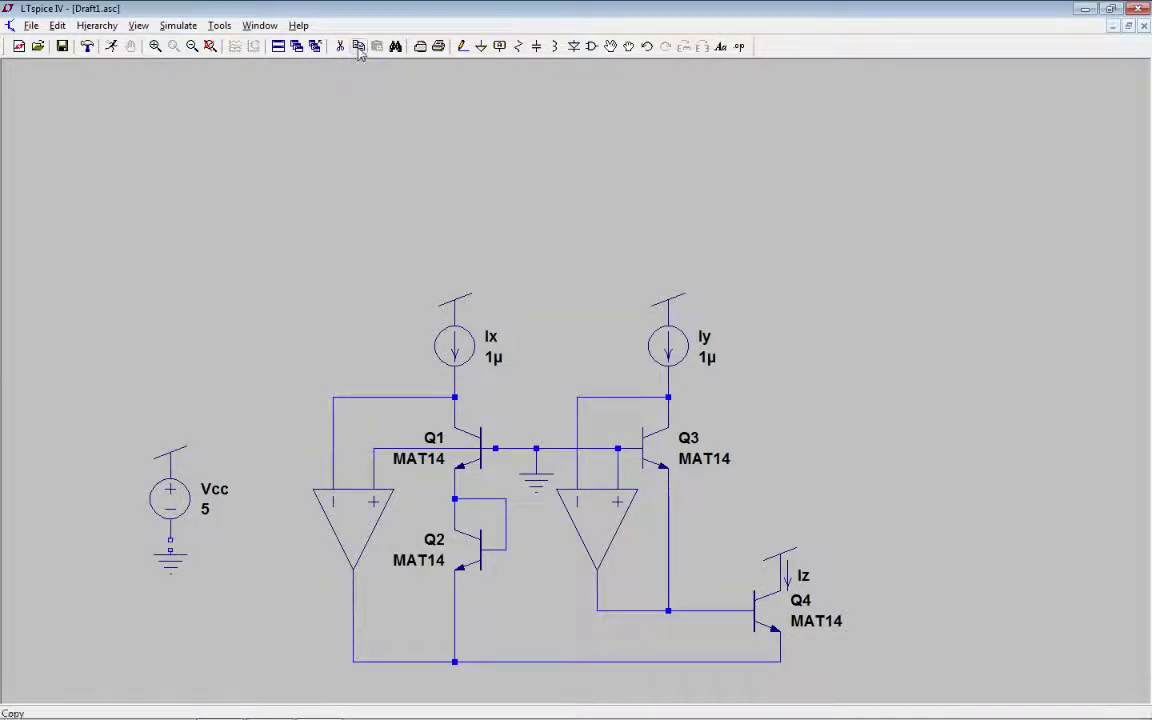
{"action": "left_click", "coordinate": [606, 50]}
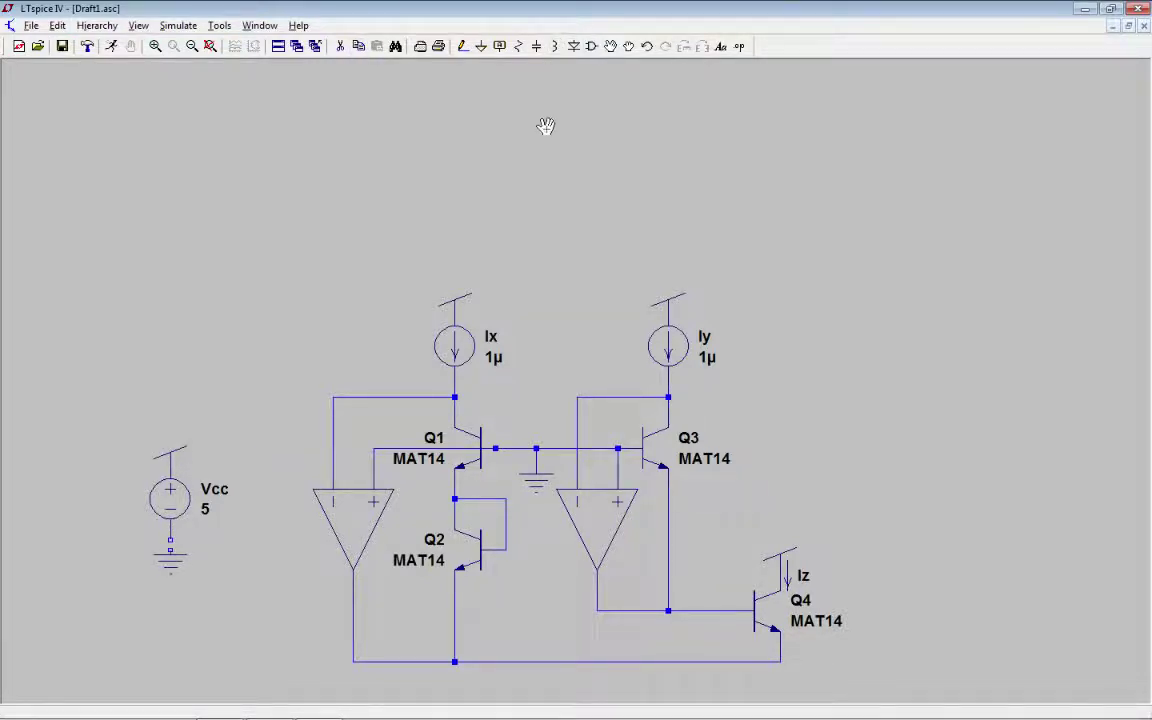
{"action": "left_click", "coordinate": [170, 545]}
{"action": "left_click", "coordinate": [170, 545]}
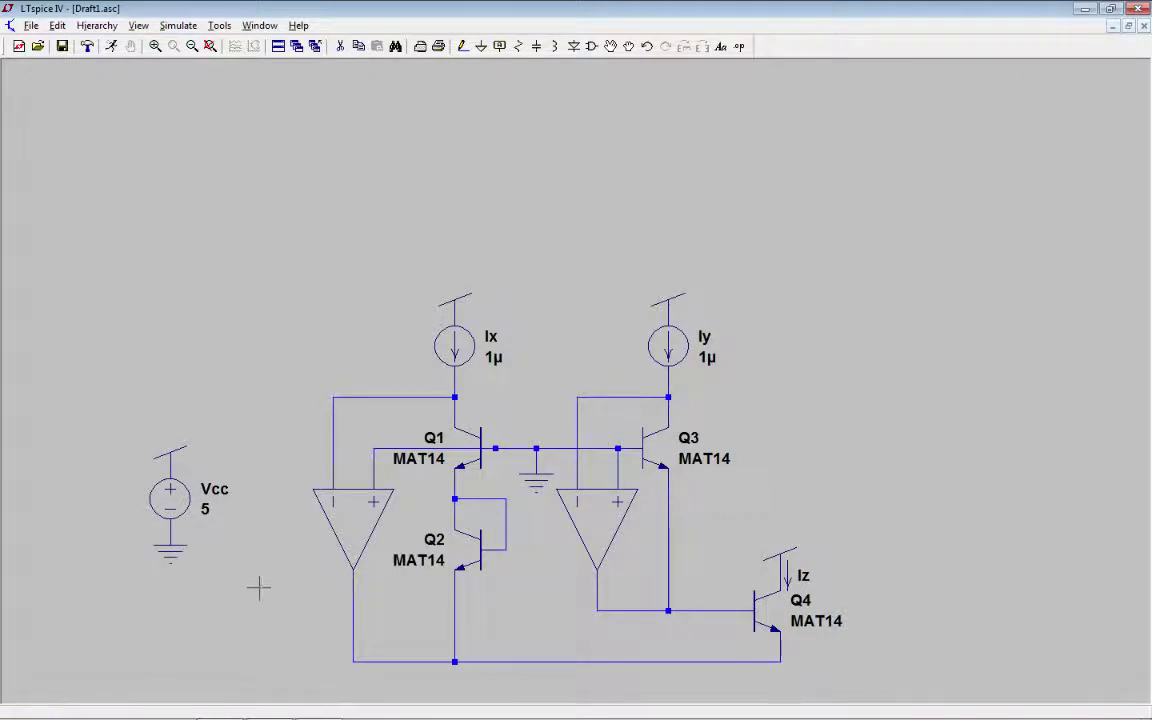
Step: Add the SPICE directive ".include engr2420.sub" and place it just below the circuit
{"action": "scroll", "coordinate": [269, 578], "scroll_direction": "up", "scroll_amount": 2}
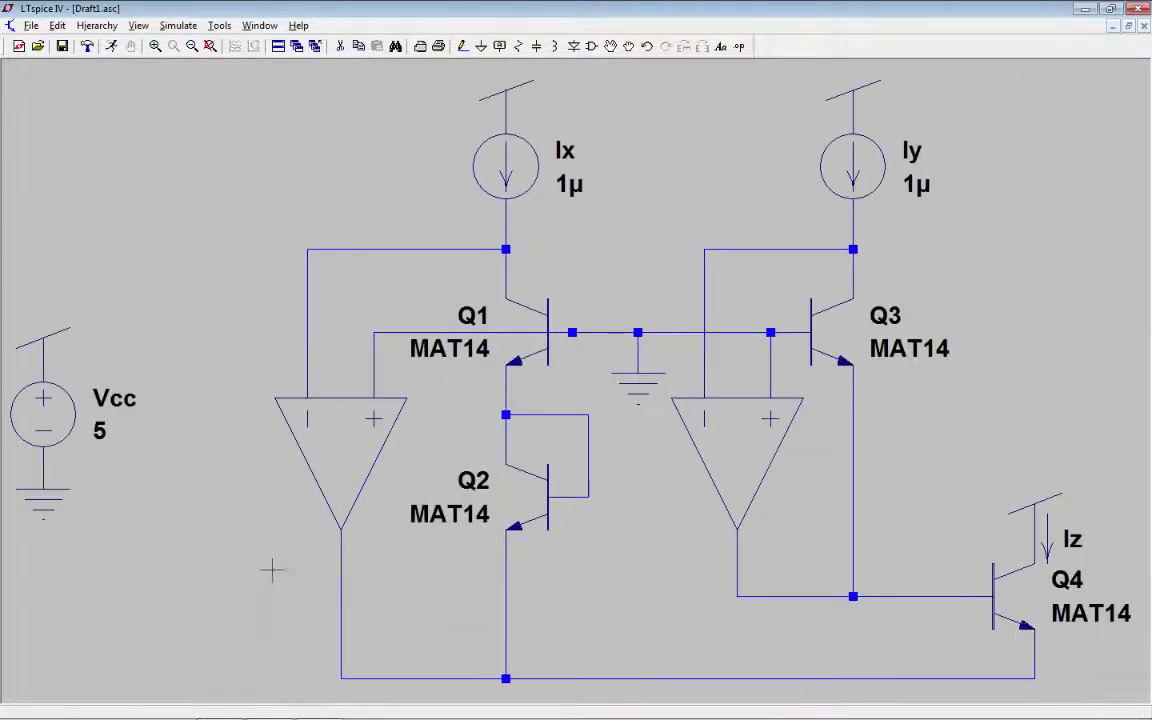
{"action": "scroll", "coordinate": [391, 561], "scroll_direction": "down", "scroll_amount": 1}
{"action": "scroll", "coordinate": [340, 640], "scroll_direction": "down", "scroll_amount": 3}
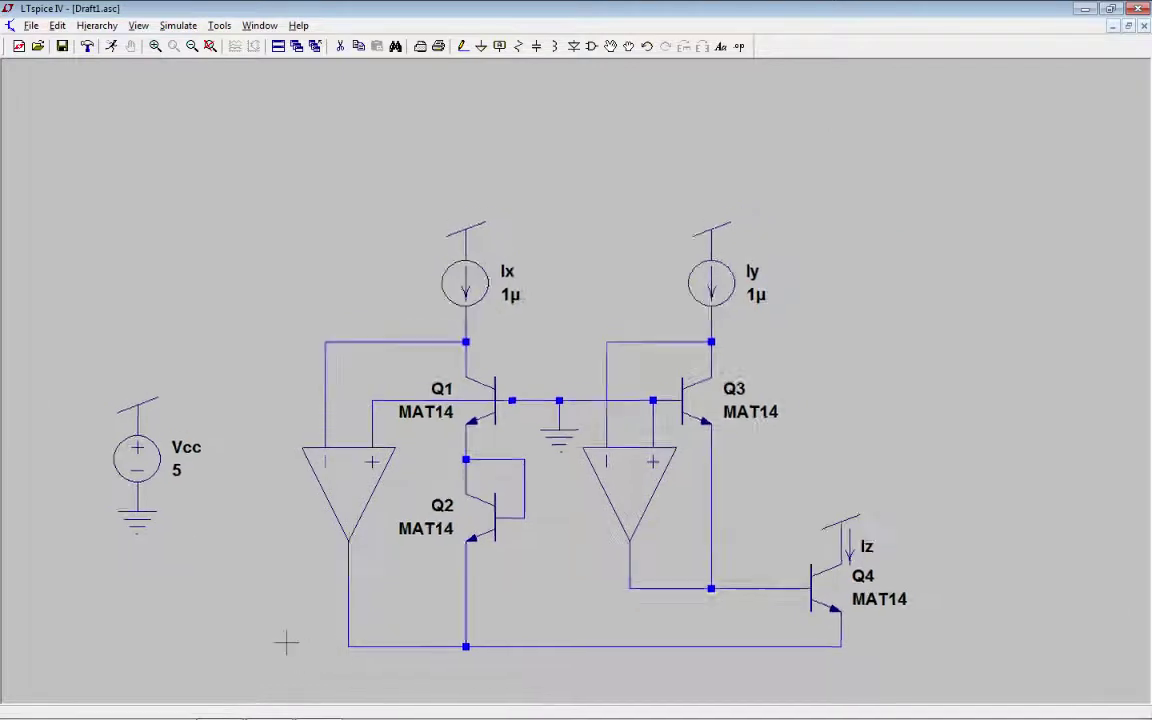
{"action": "left_click", "coordinate": [738, 46]}
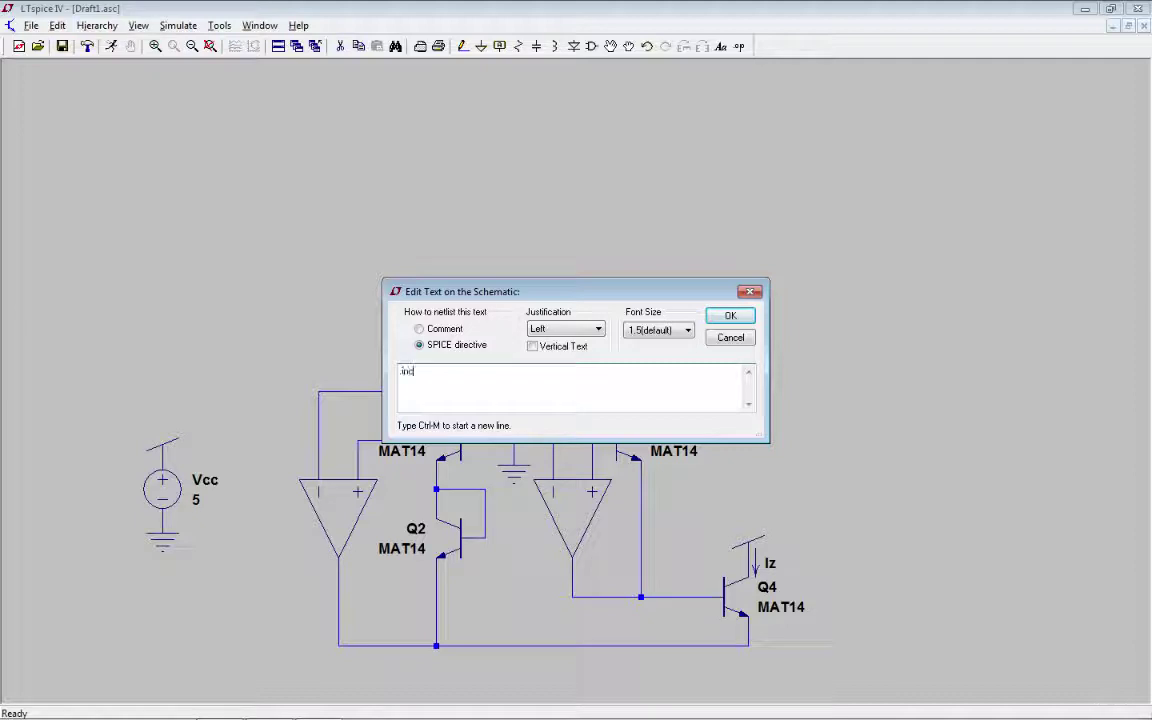
{"action": "type", "text": "de engi242"}
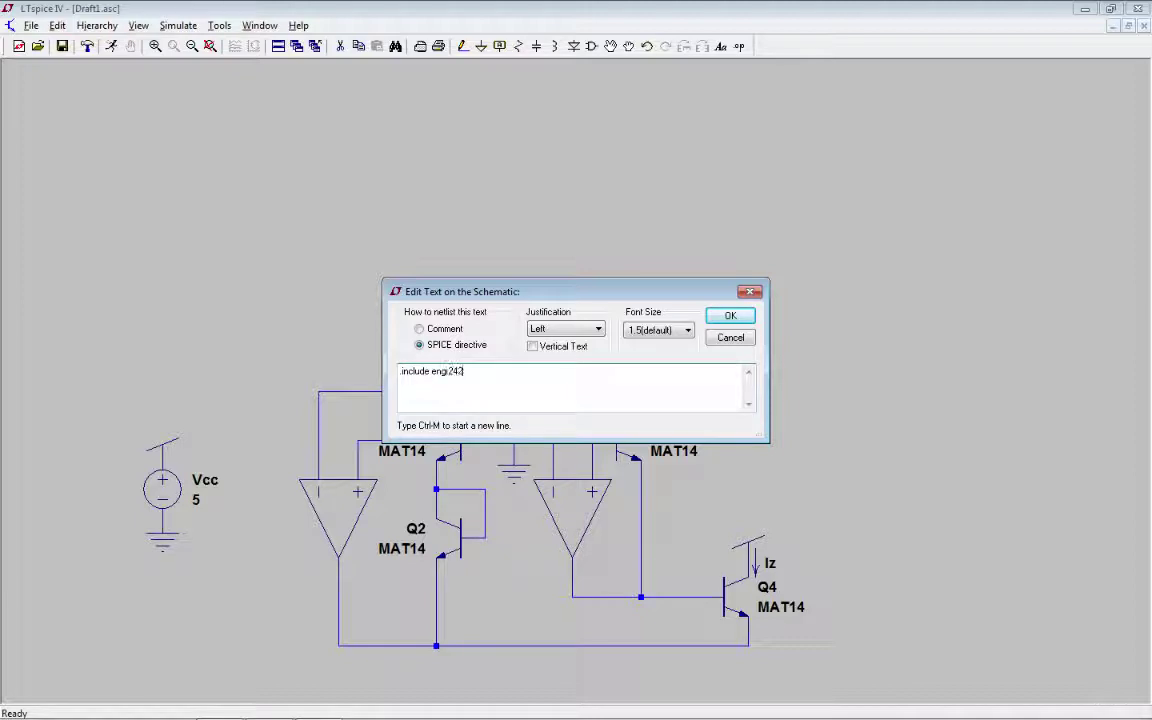
{"action": "type", "text": "0.sub"}
{"action": "key", "text": "Return"}
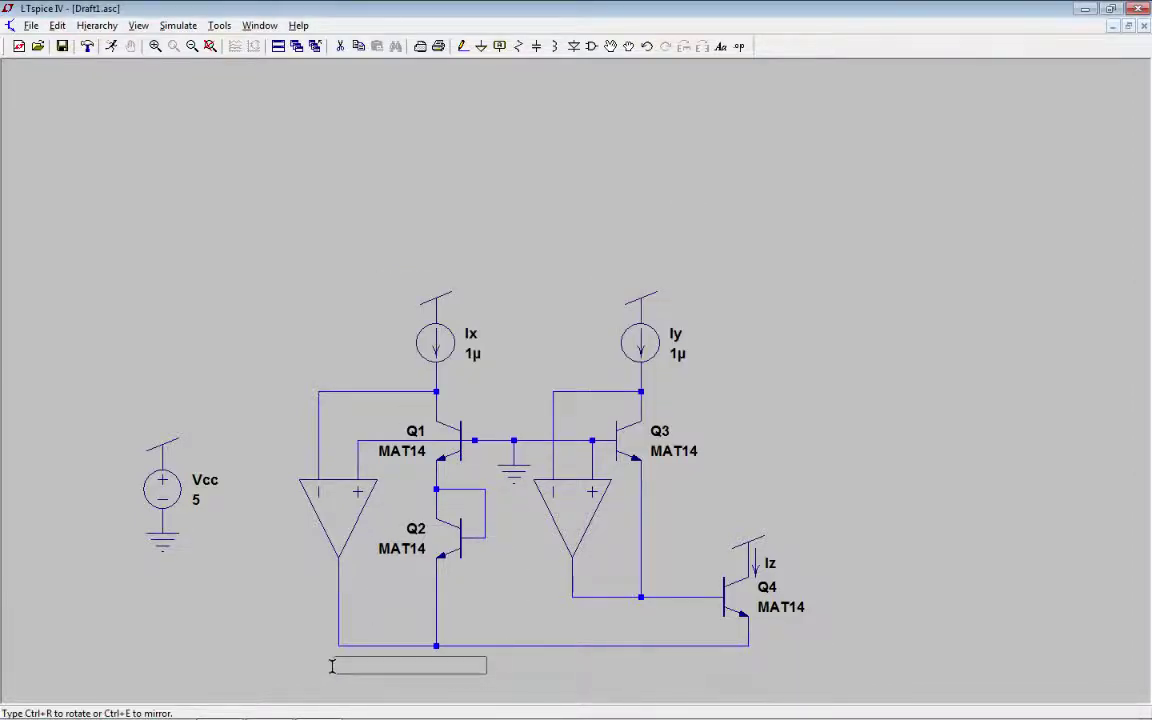
{"action": "left_click", "coordinate": [336, 671]}
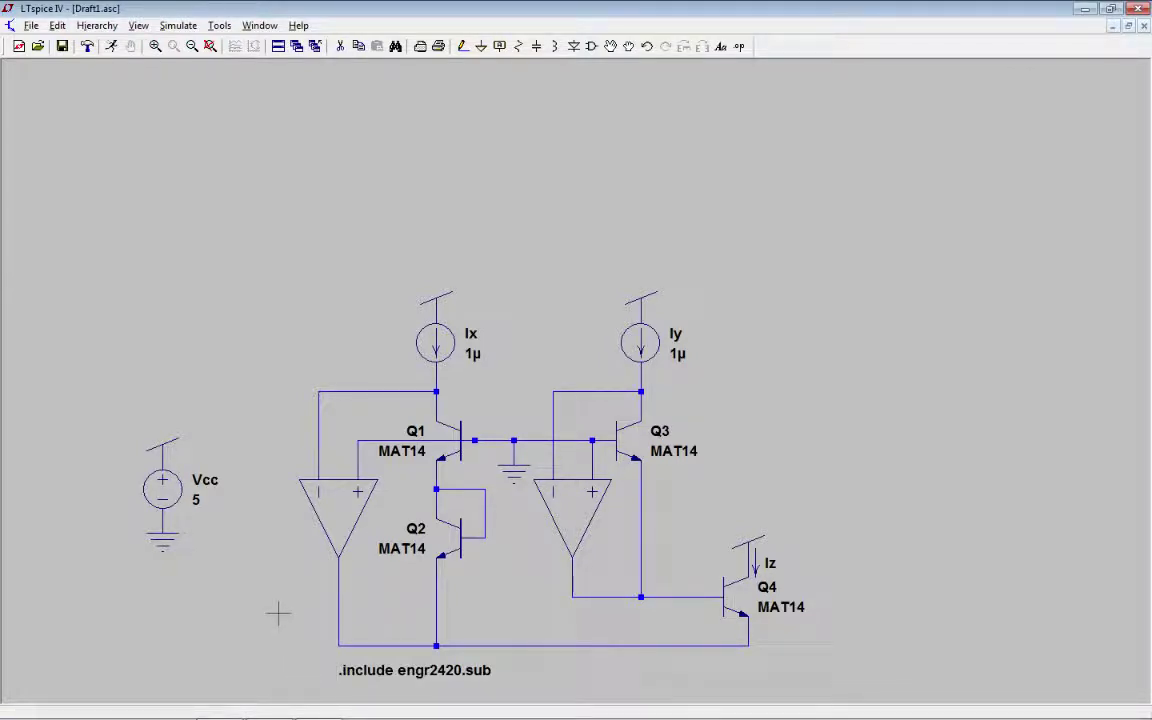
Step: Set up a DC sweep simulation with Ix as the first source and Decade as its sweep type
{"action": "key", "text": "space"}
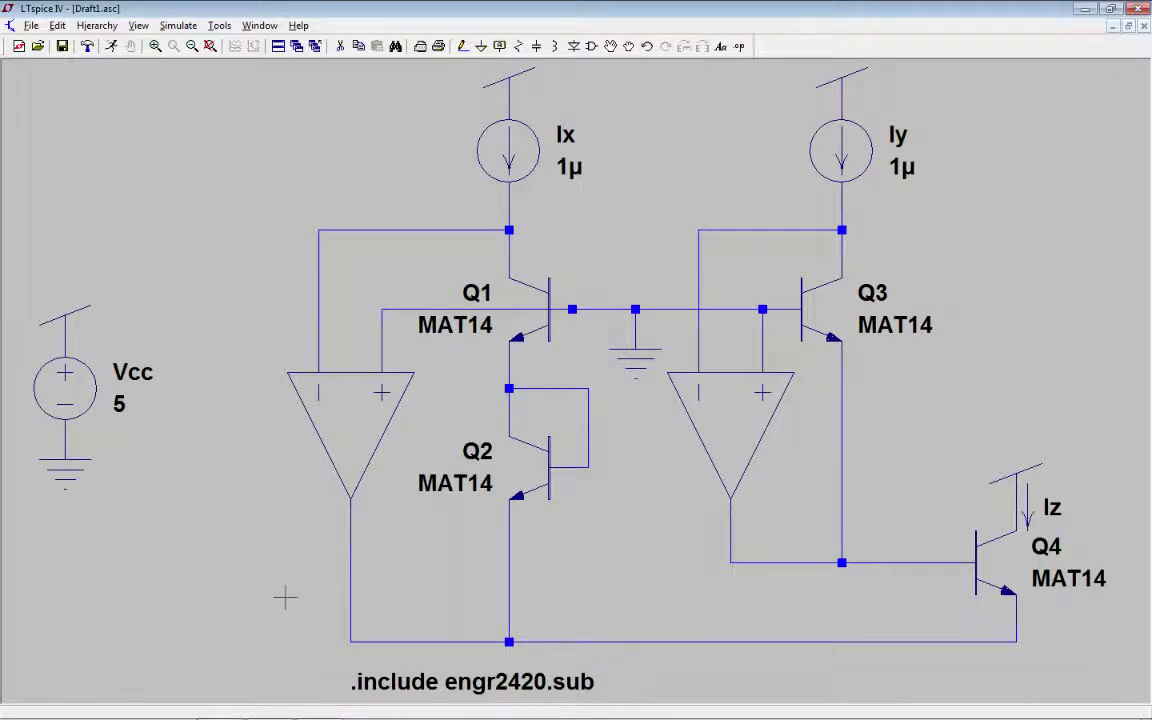
{"action": "scroll", "coordinate": [283, 489], "scroll_direction": "down", "scroll_amount": 3}
{"action": "scroll", "coordinate": [231, 645], "scroll_direction": "down", "scroll_amount": 1}
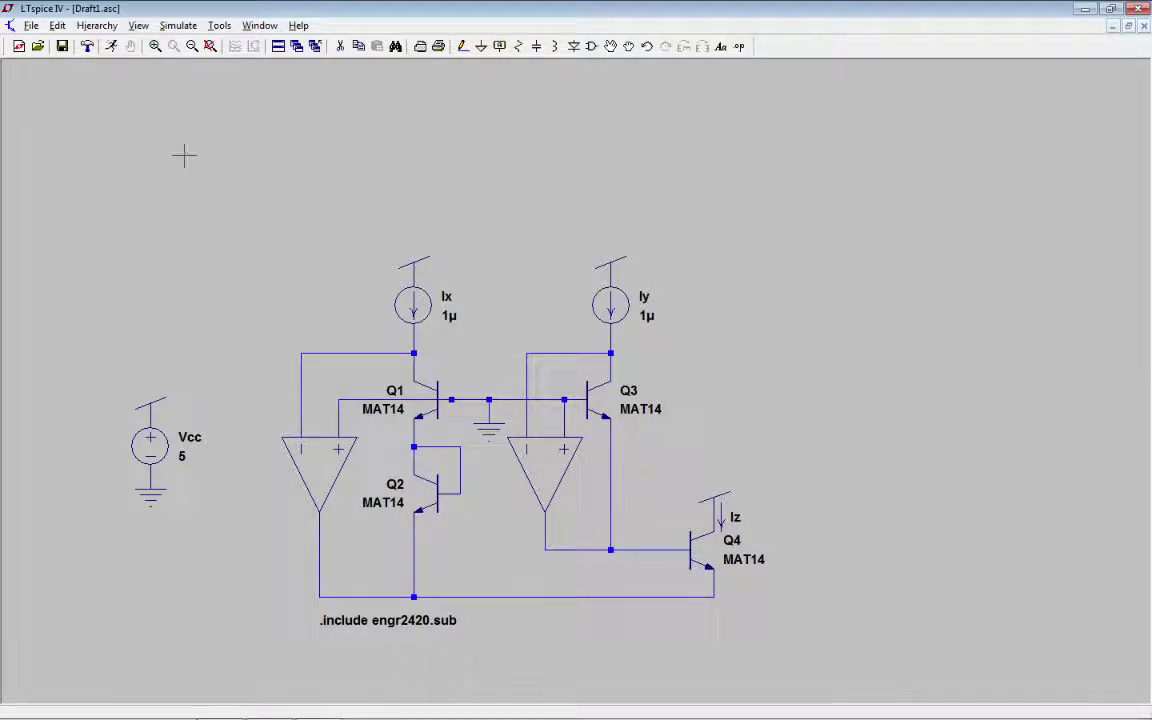
{"action": "left_click", "coordinate": [111, 47]}
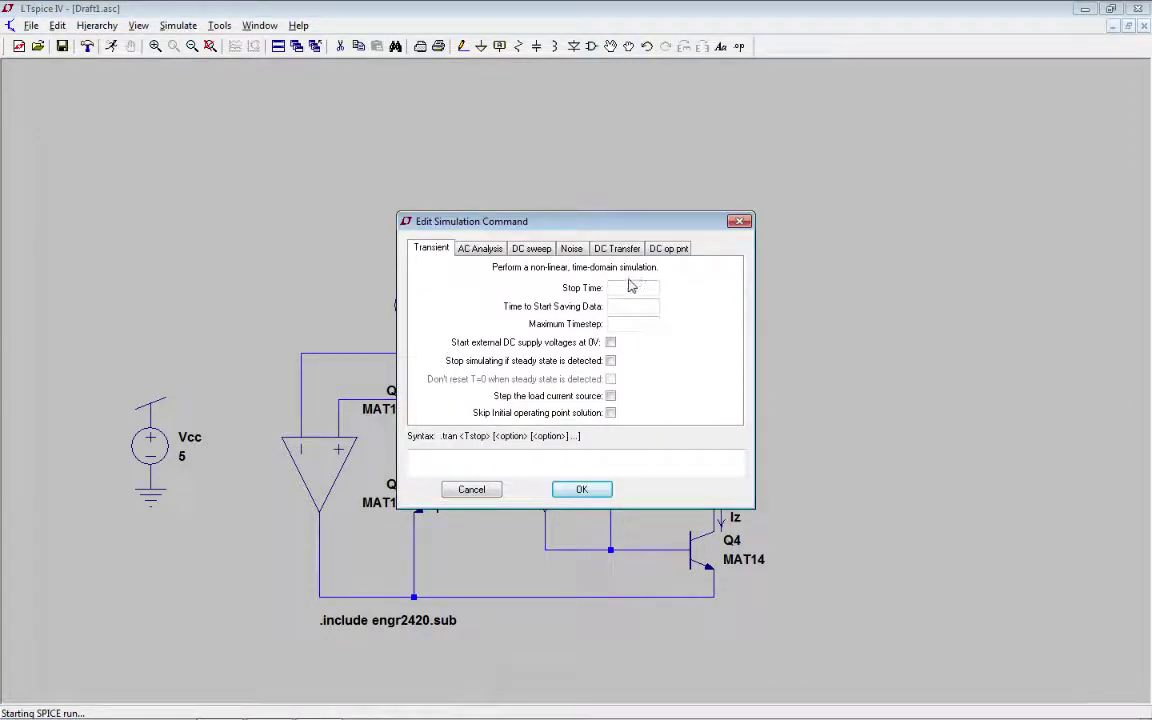
{"action": "left_click", "coordinate": [536, 254]}
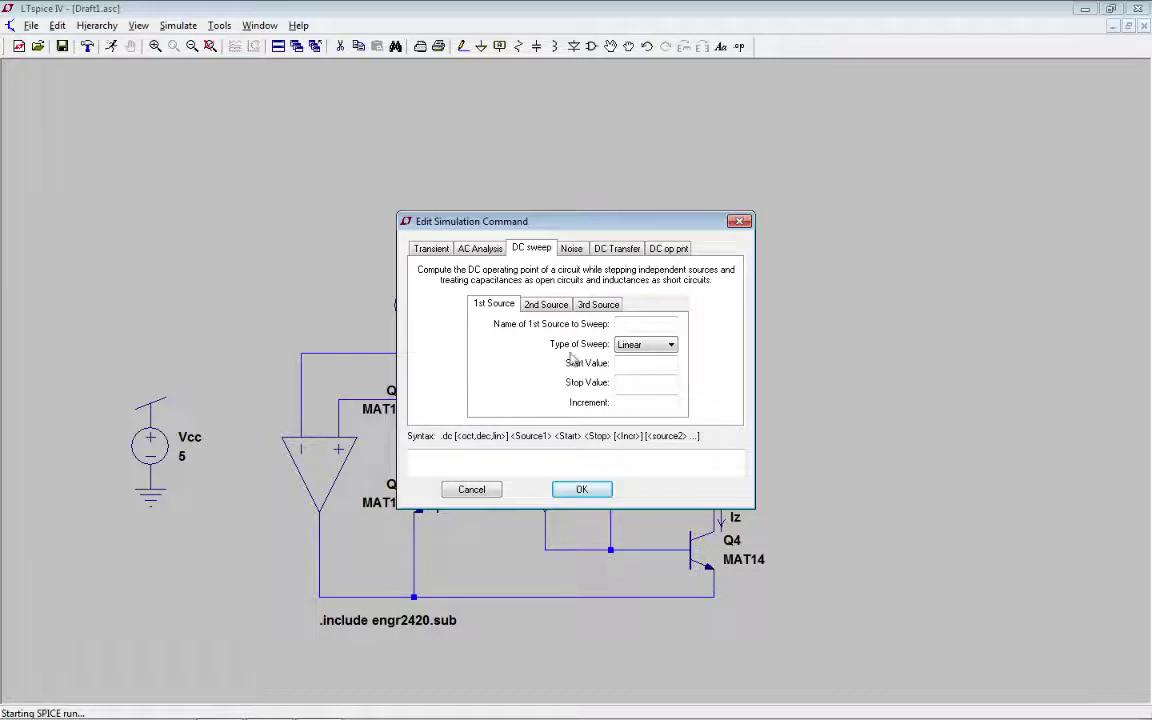
{"action": "left_click", "coordinate": [631, 325]}
{"action": "type", "text": "Ix"}
{"action": "left_click", "coordinate": [640, 345]}
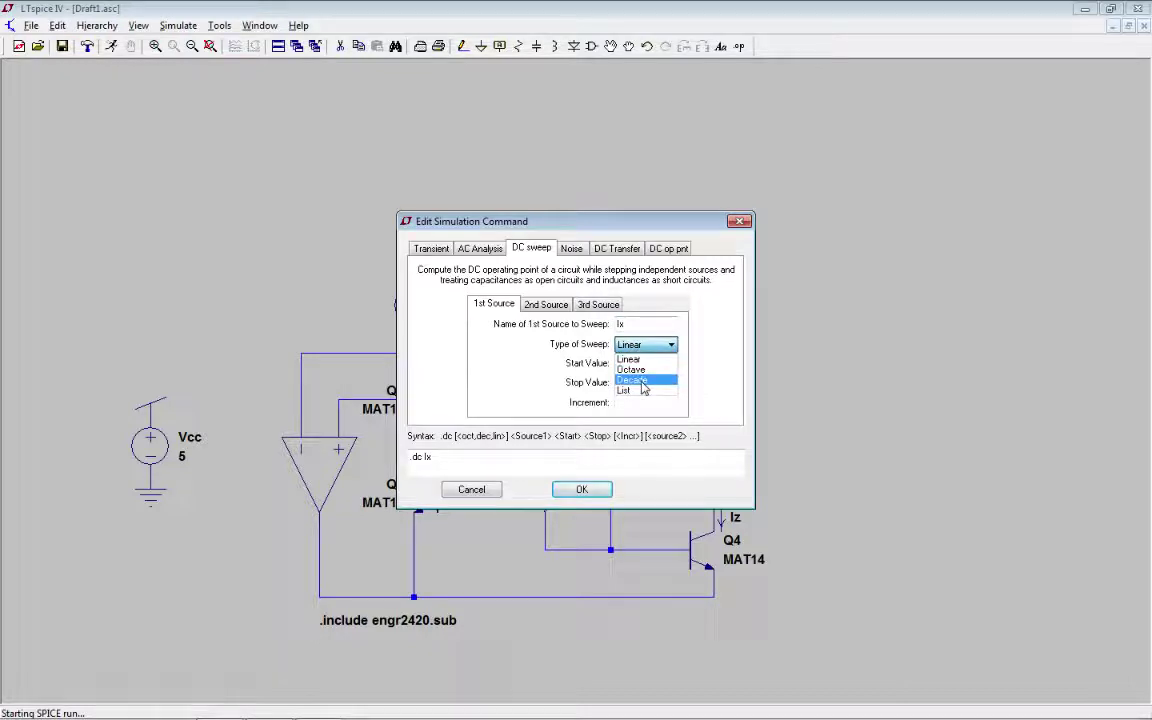
{"action": "left_click", "coordinate": [644, 382]}
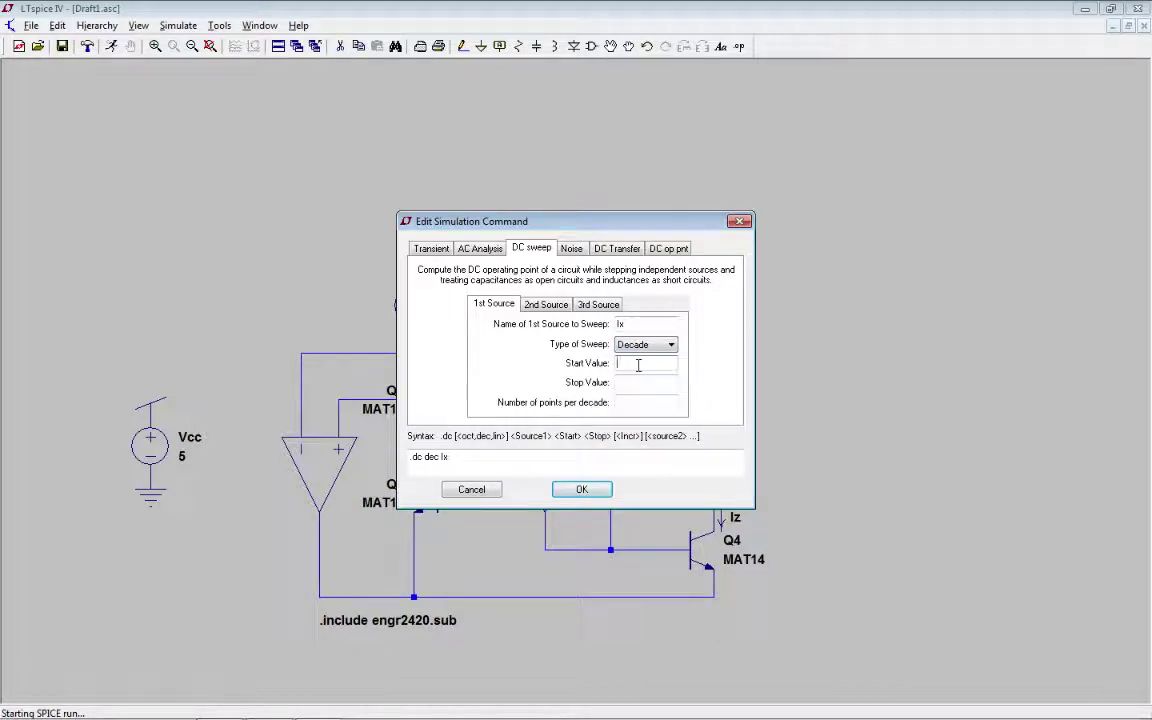
Step: Set the Ix sweep to start at 10n and stop at 10m with 10 points per decade
{"action": "type", "text": "10n"}
{"action": "left_click", "coordinate": [640, 383]}
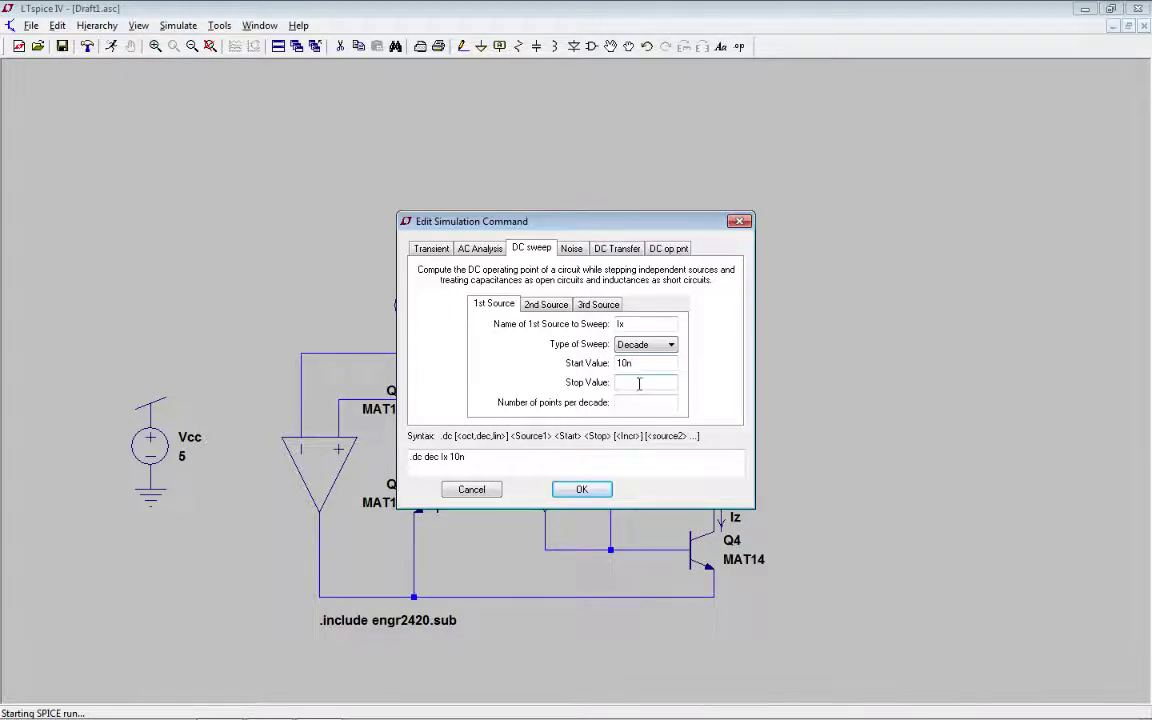
{"action": "type", "text": "10m"}
{"action": "left_click", "coordinate": [651, 401]}
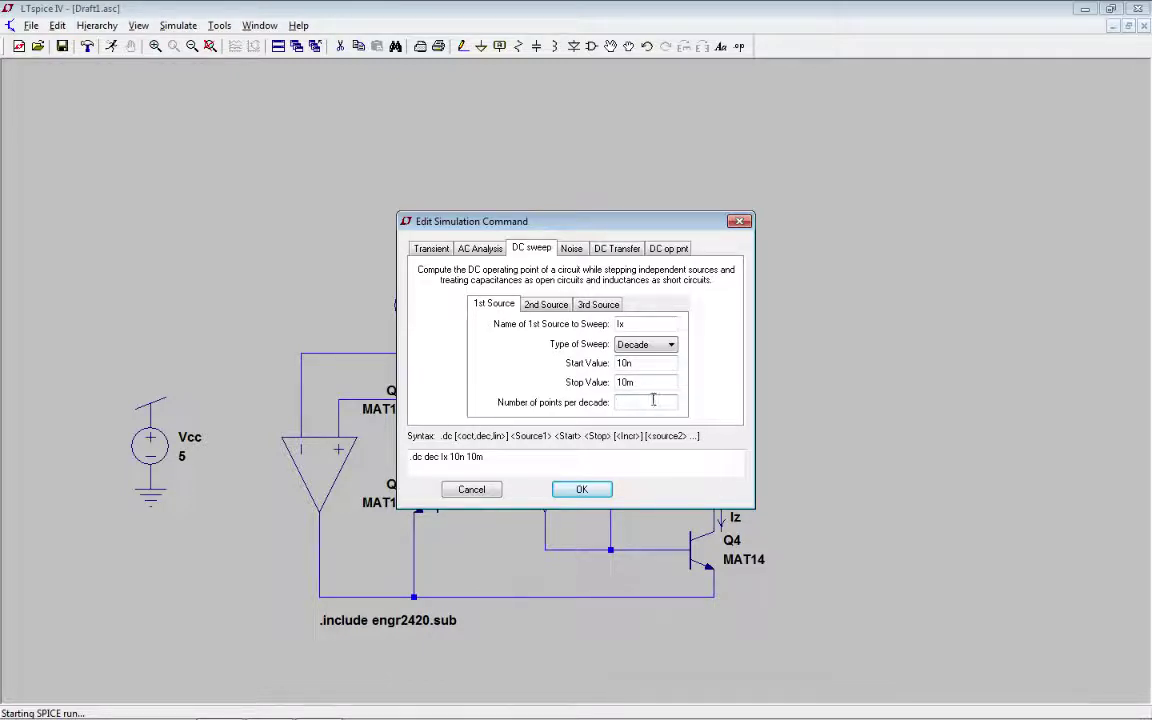
{"action": "type", "text": "10"}
Step: Add Iy as the second source of the DC sweep, with List as its sweep type
{"action": "left_click", "coordinate": [537, 309]}
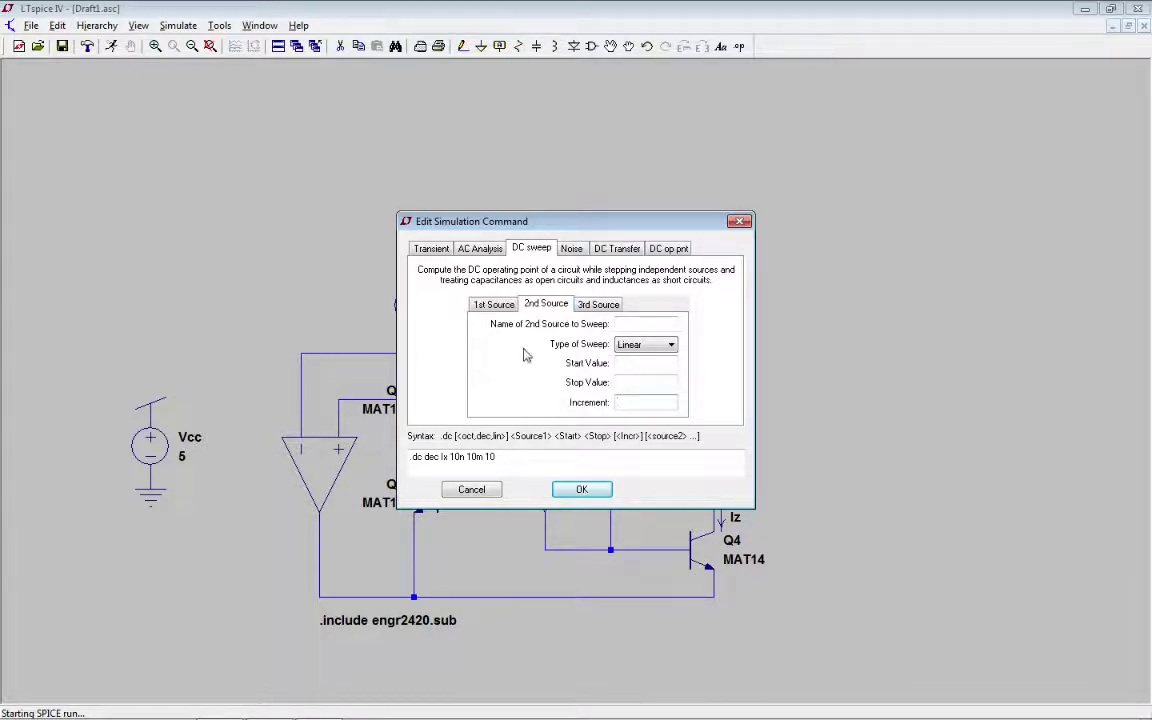
{"action": "left_click", "coordinate": [631, 325]}
{"action": "type", "text": "Iy"}
{"action": "left_click", "coordinate": [626, 345]}
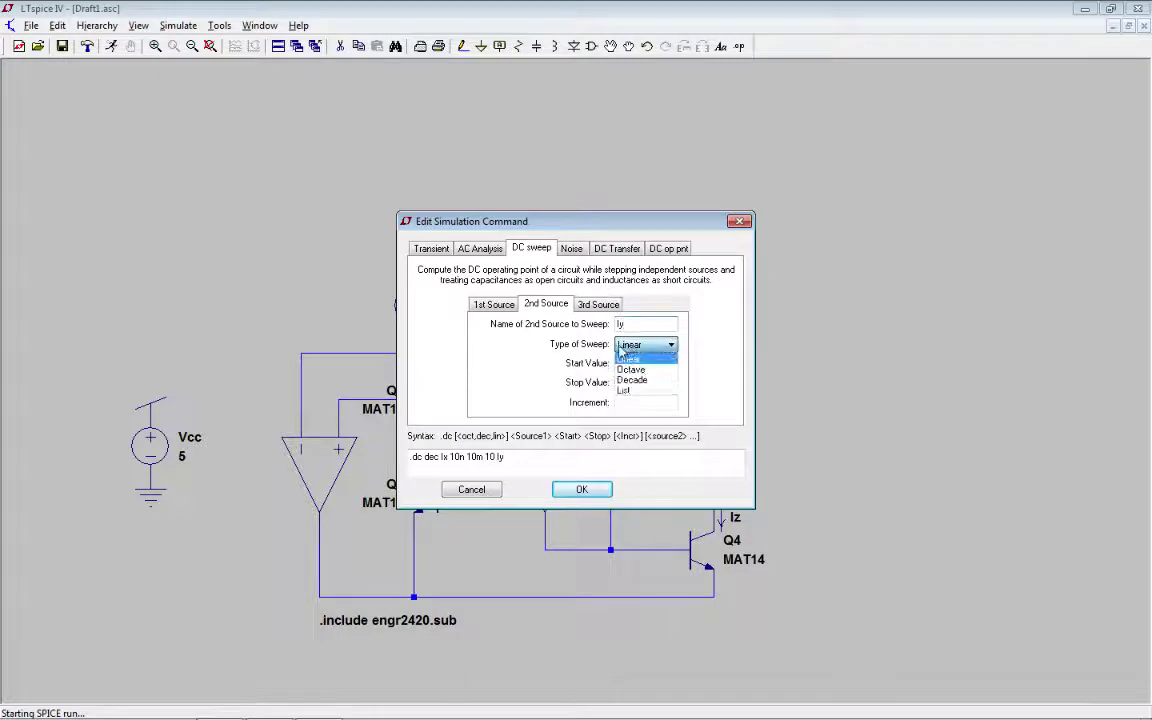
{"action": "left_click", "coordinate": [637, 391]}
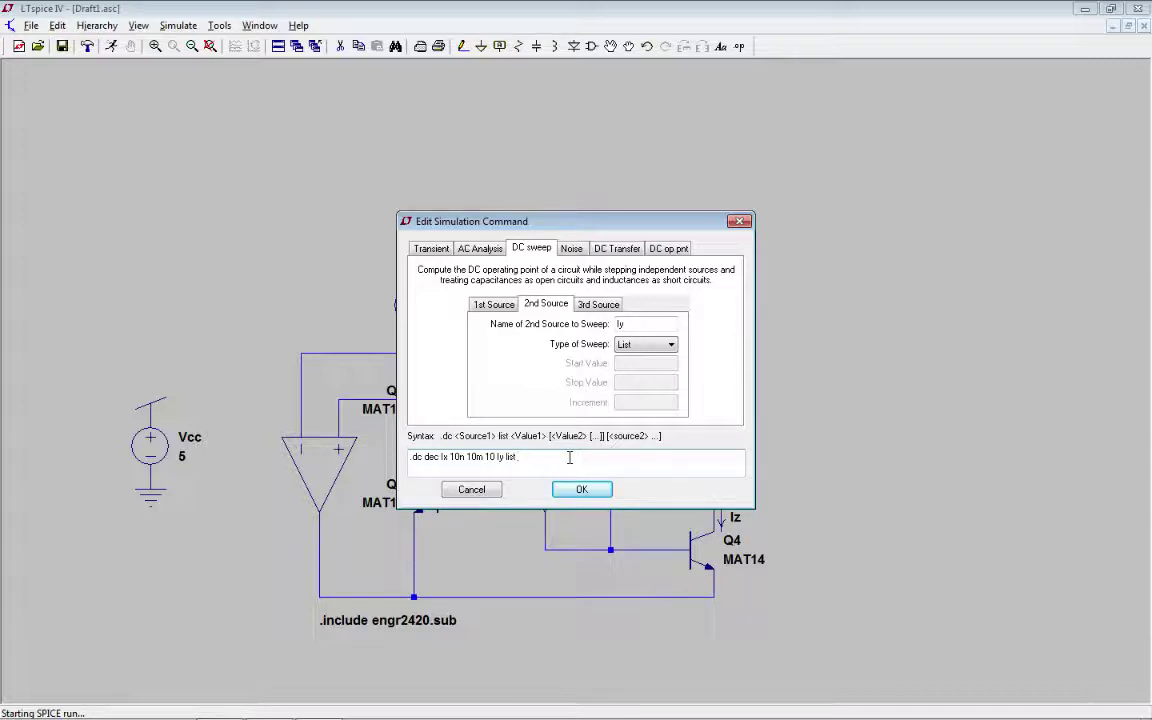
Step: Enter 1u, 10u and 100u as the list values for the Iy sweep and try to run the simulation
{"action": "type", "text": "u 10u 100u"}
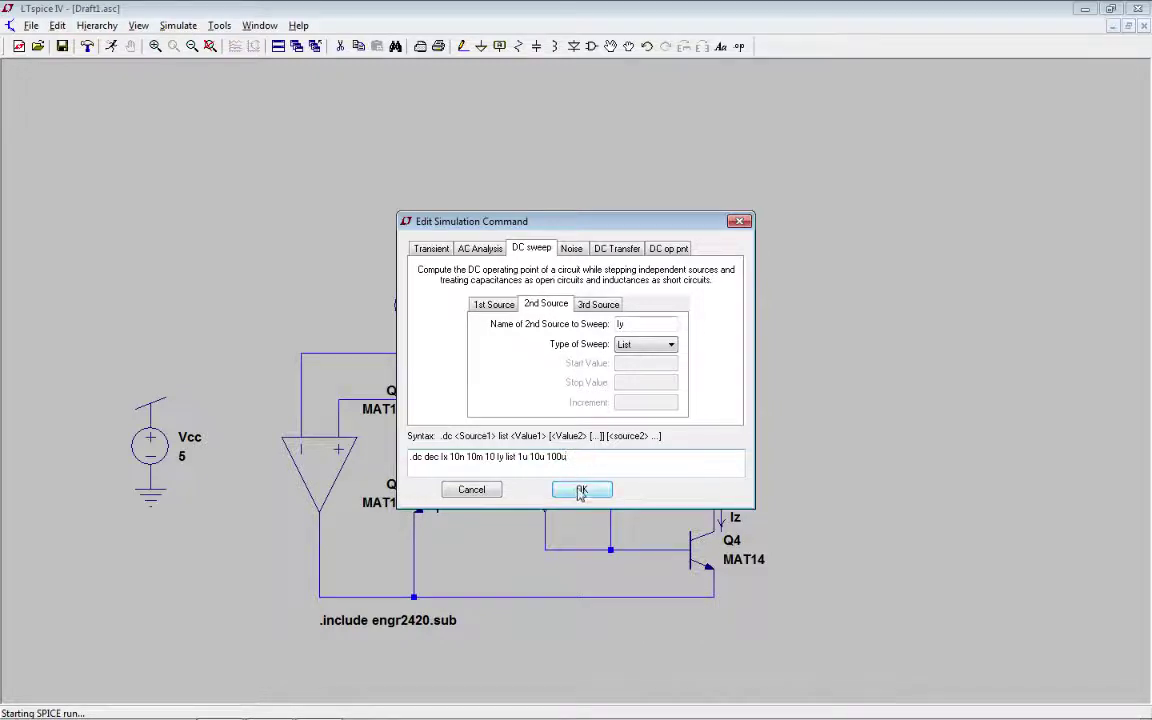
{"action": "left_click", "coordinate": [584, 489]}
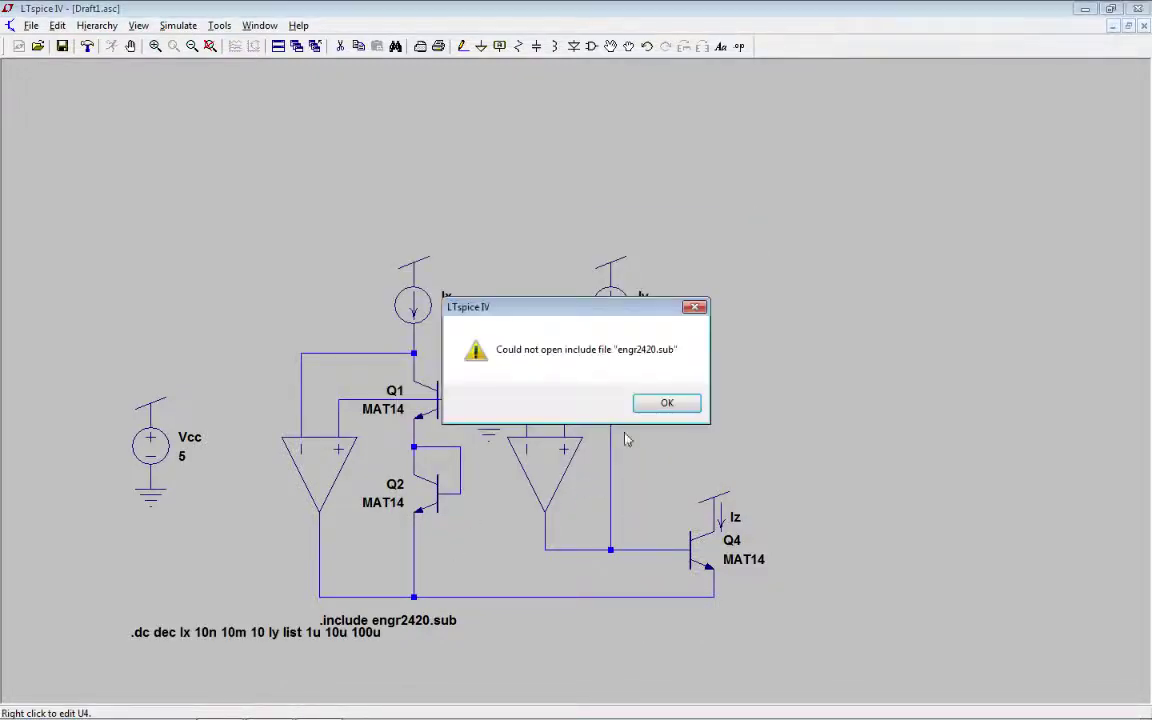
{"action": "left_click", "coordinate": [664, 404]}
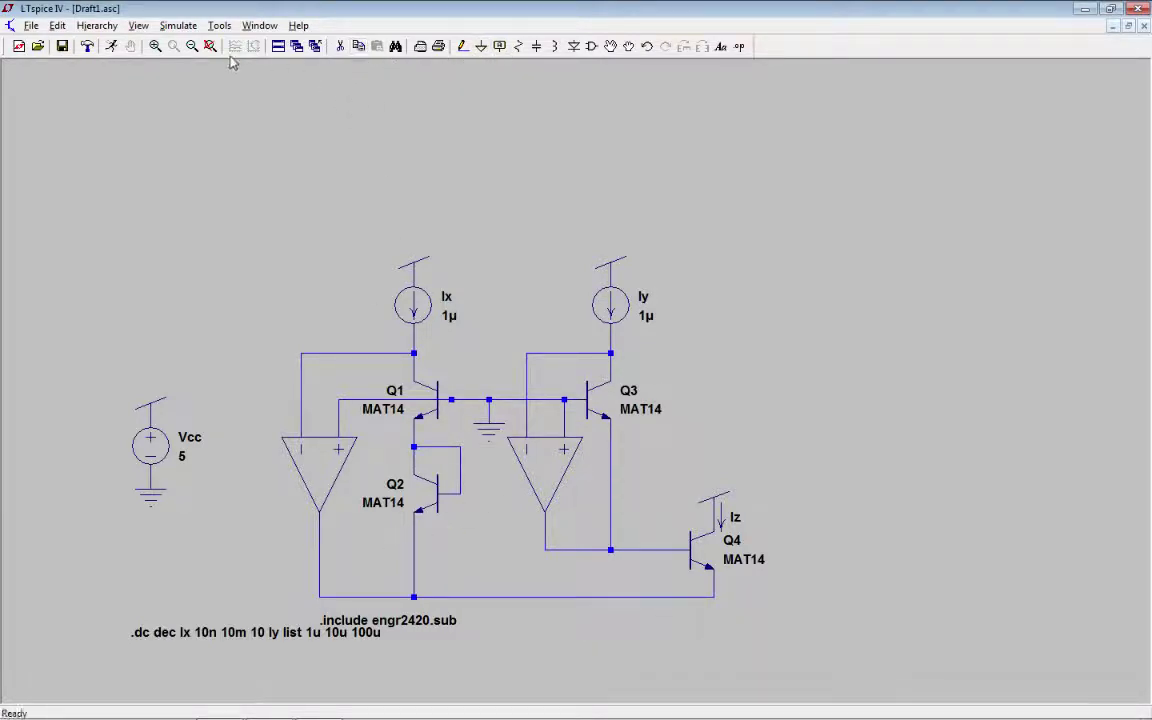
Step: Start saving the schematic under a new name and browse to the LTspice folder inside My Documents
{"action": "left_click", "coordinate": [31, 26]}
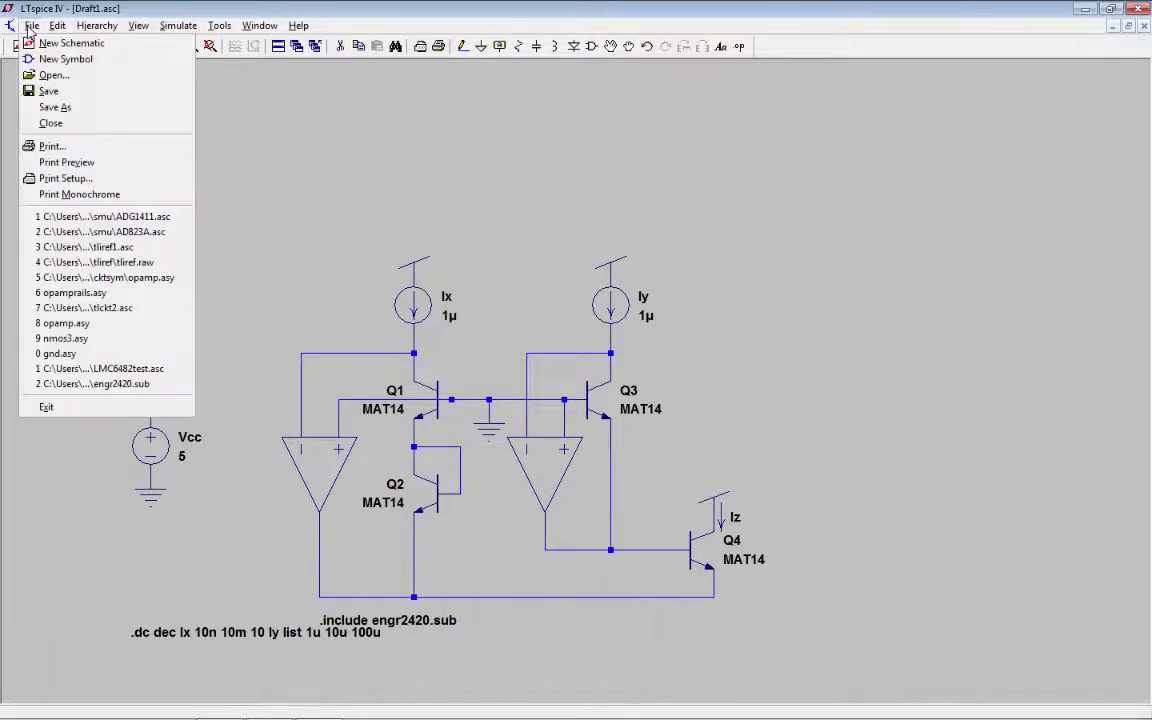
{"action": "left_click", "coordinate": [55, 108]}
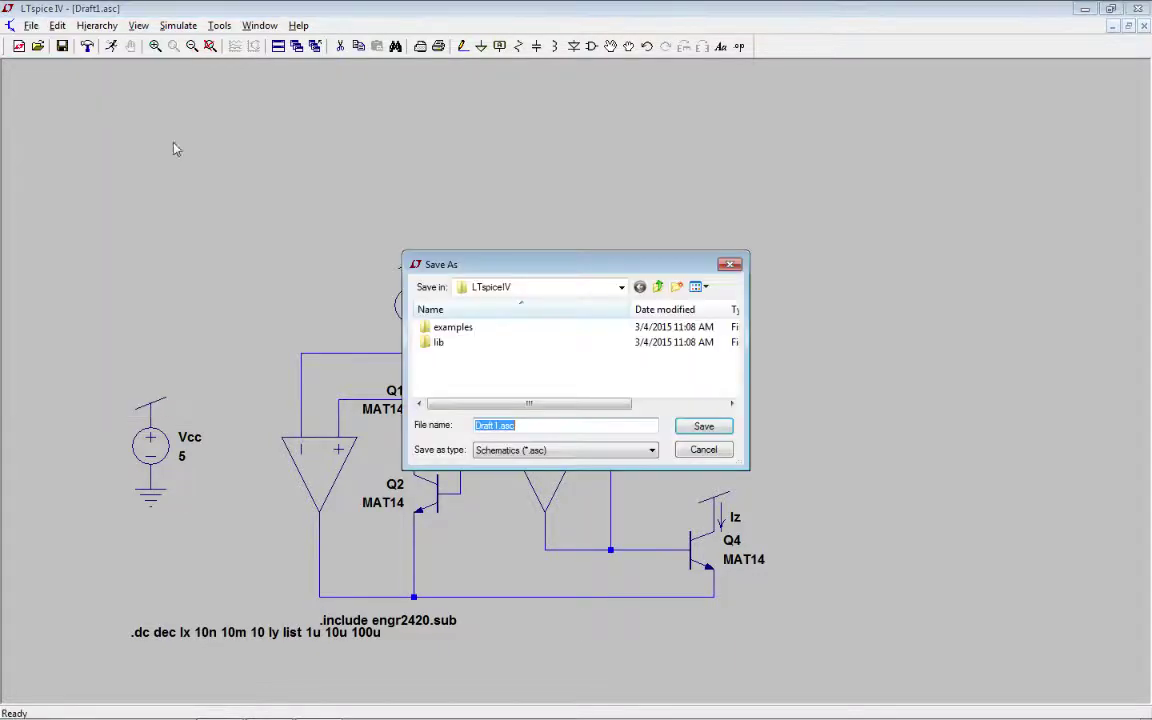
{"action": "left_click", "coordinate": [621, 288]}
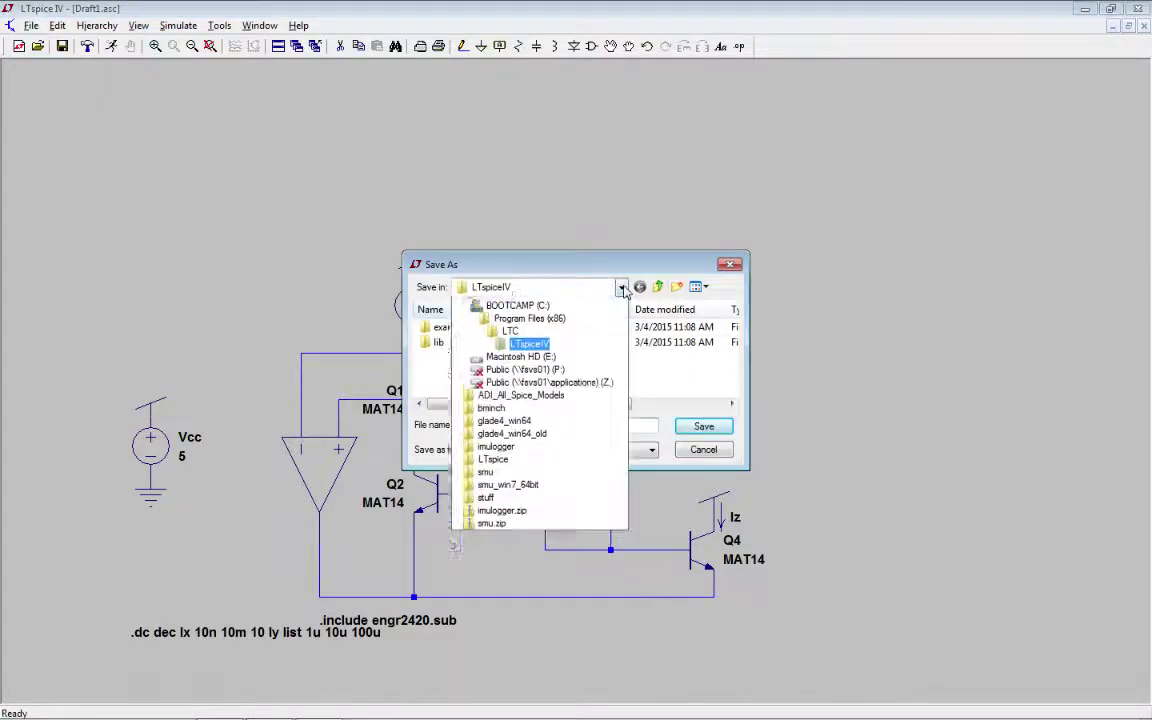
{"action": "left_click", "coordinate": [490, 345]}
{"action": "left_click", "coordinate": [490, 345]}
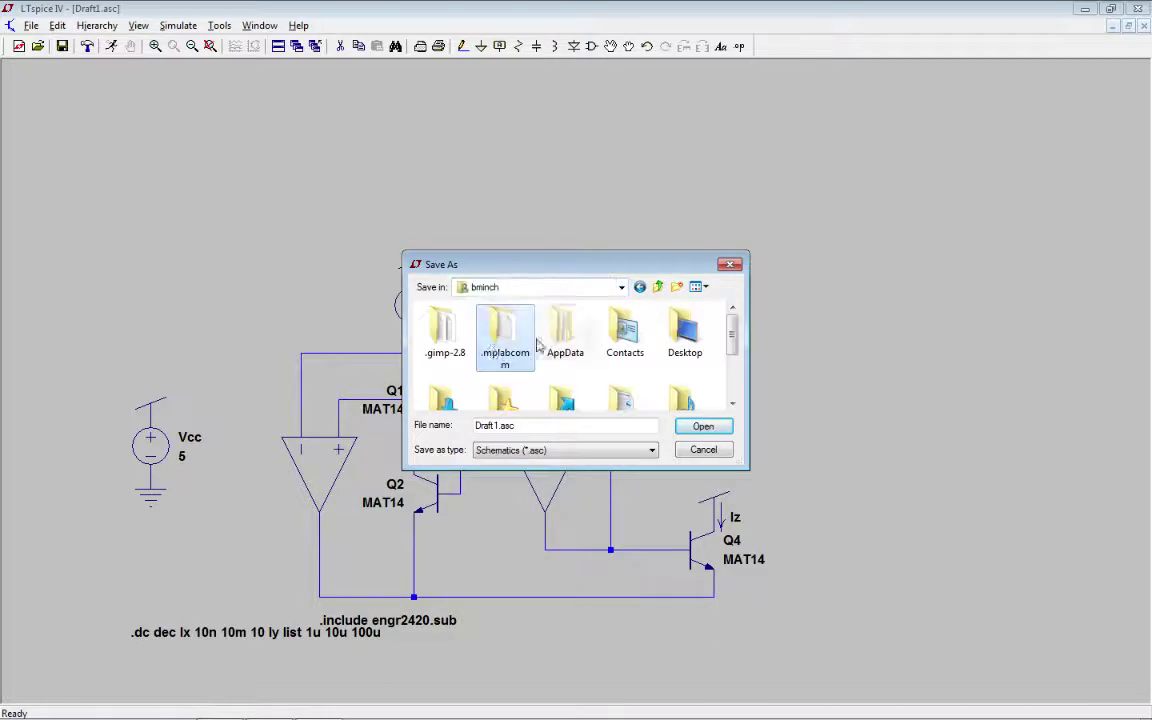
{"action": "left_click_drag", "start_coordinate": [732, 332], "coordinate": [729, 355]}
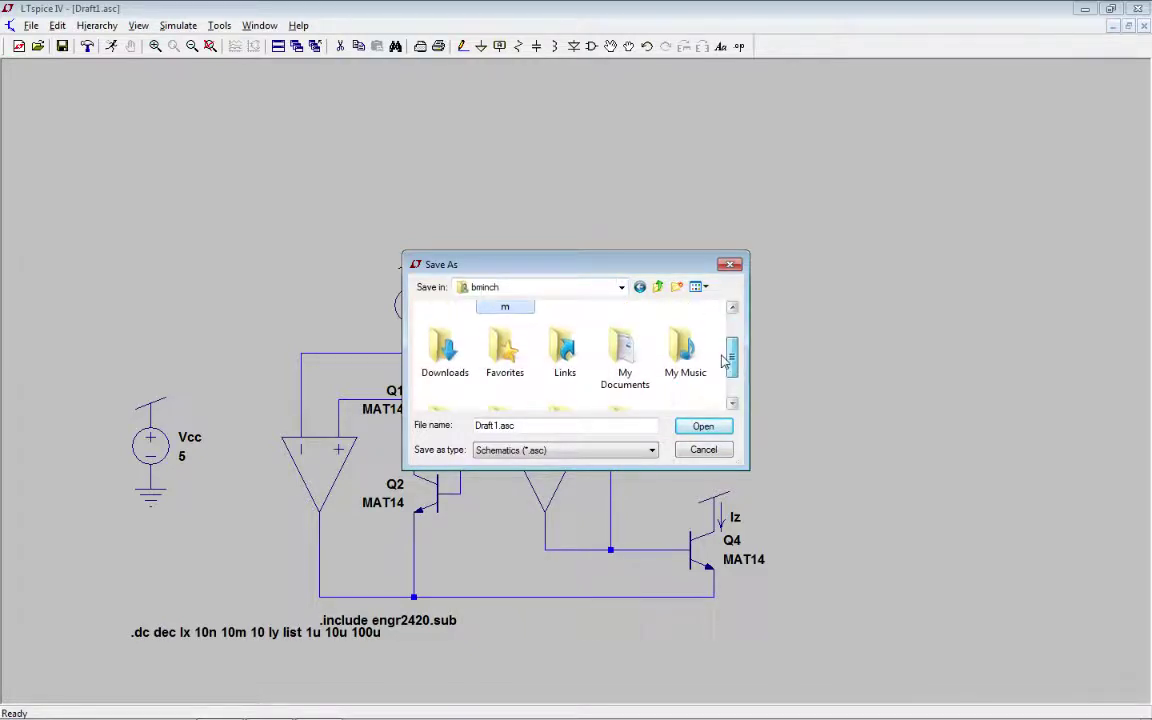
{"action": "double_click", "coordinate": [620, 345]}
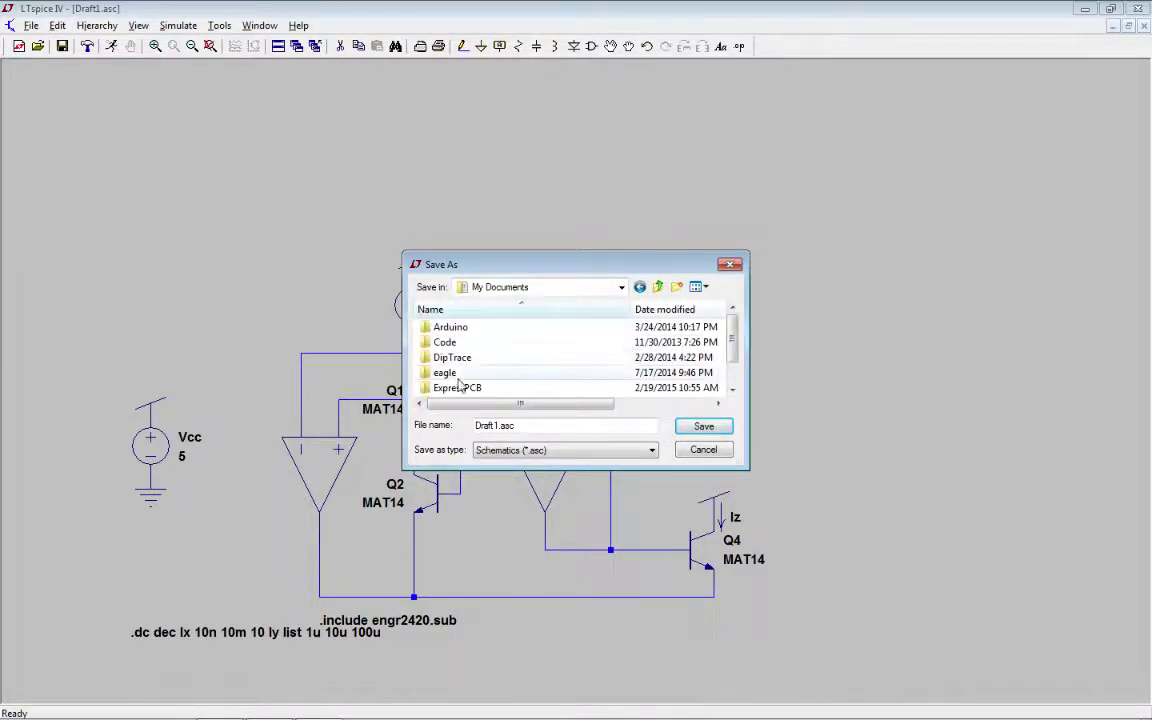
{"action": "left_click_drag", "start_coordinate": [731, 343], "coordinate": [731, 352]}
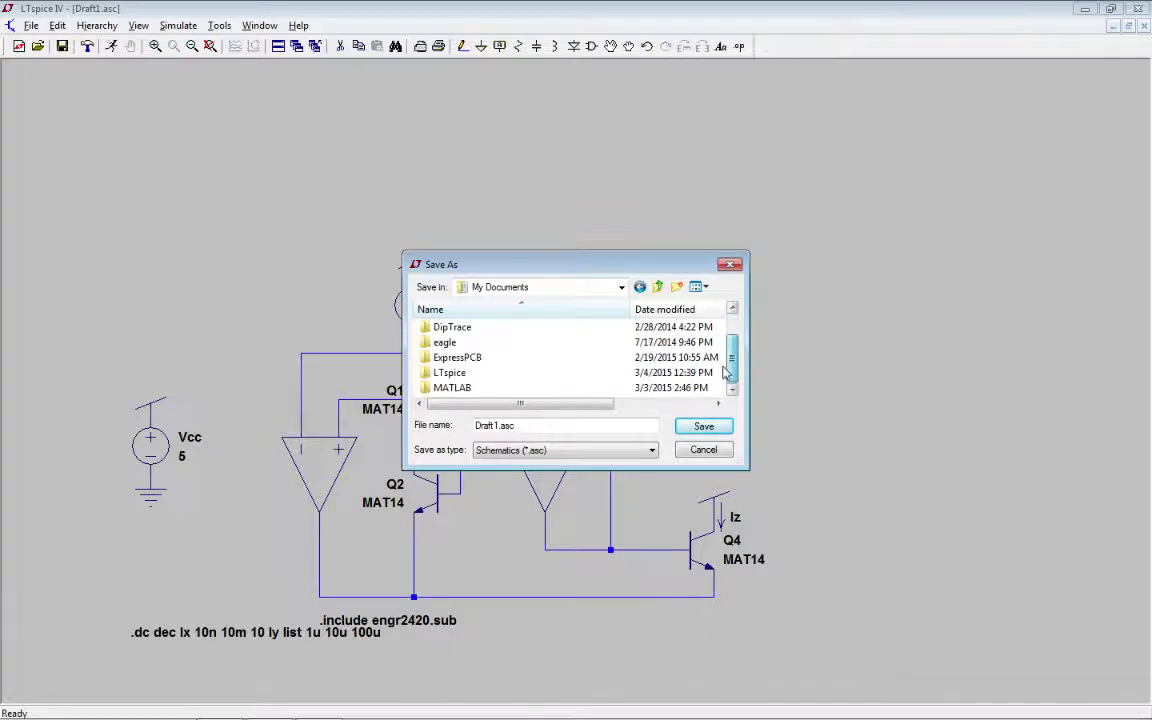
{"action": "double_click", "coordinate": [455, 372]}
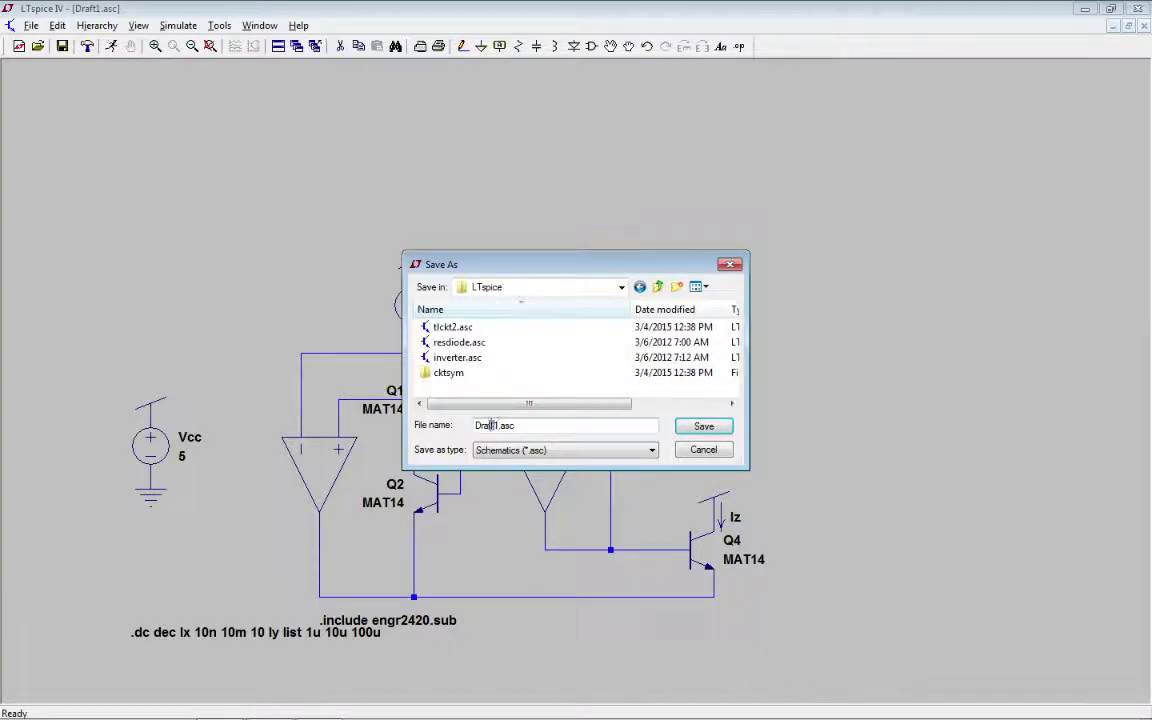
Step: Name the schematic file tlckt.asc and save it in the LTspice folder
{"action": "left_click_drag", "start_coordinate": [493, 425], "coordinate": [446, 430]}
{"action": "key", "text": "Delete"}
{"action": "key", "text": "Delete"}
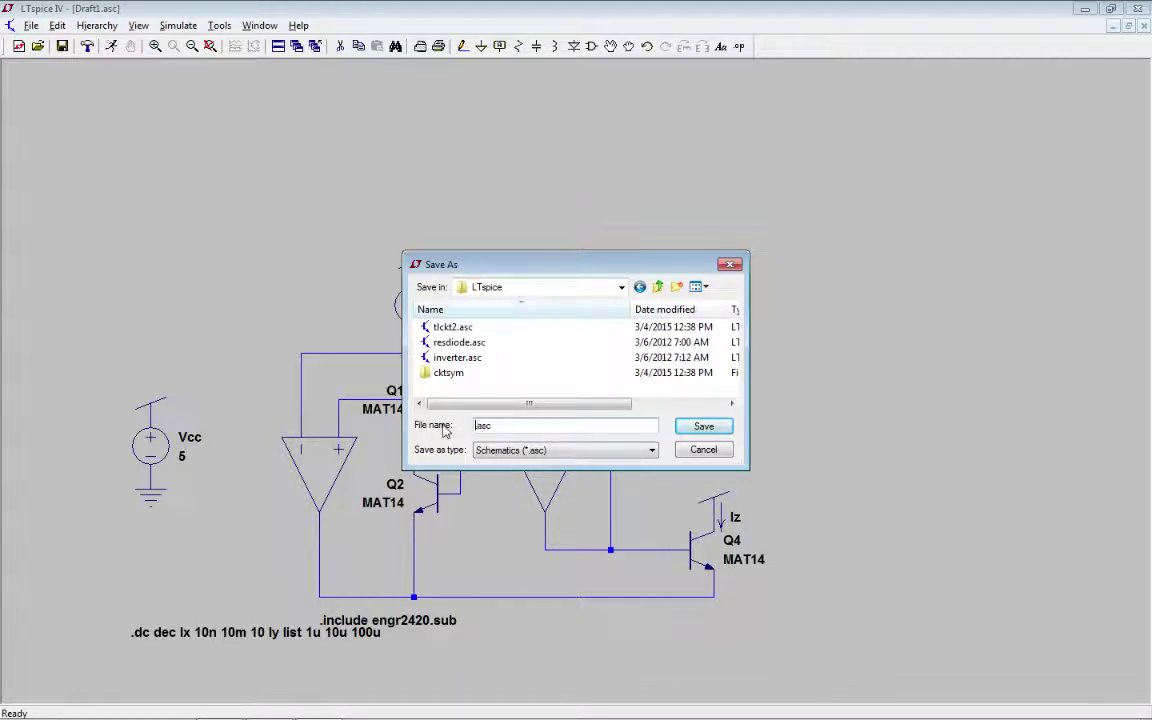
{"action": "type", "text": "tk"}
{"action": "type", "text": "tlckt"}
{"action": "key", "text": "Return"}
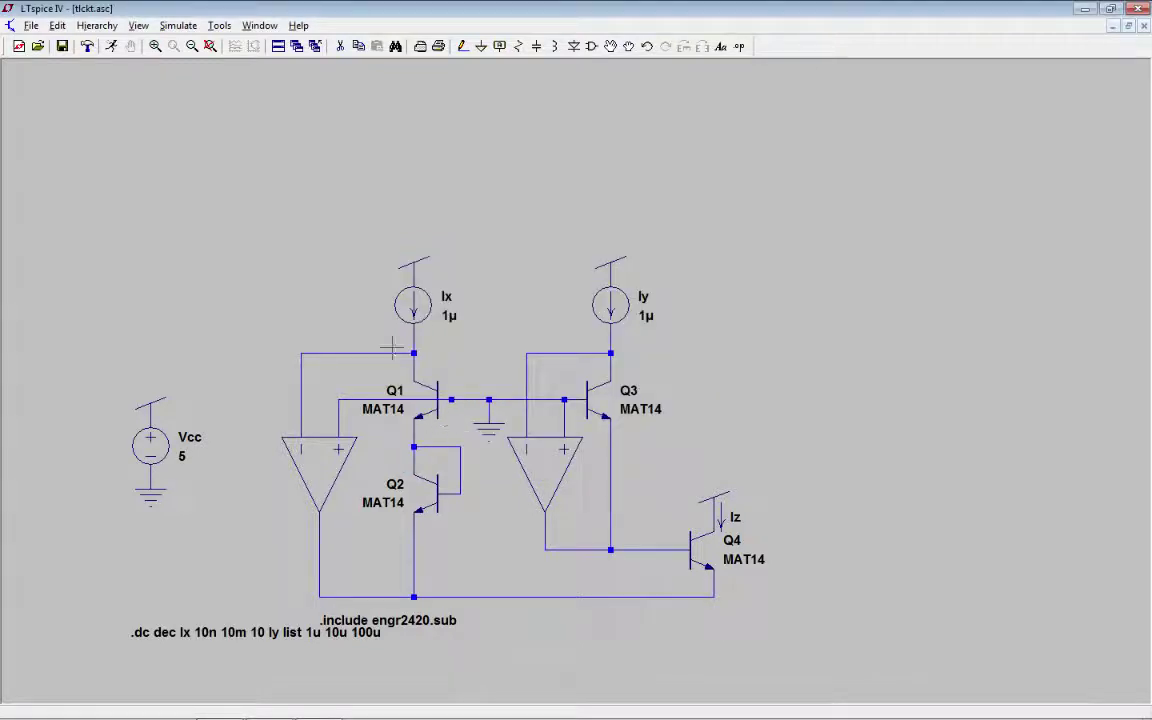
Step: Run the DC sweep, tile the schematic and plot windows side by side, and fit the schematic to its window
{"action": "left_click", "coordinate": [112, 47]}
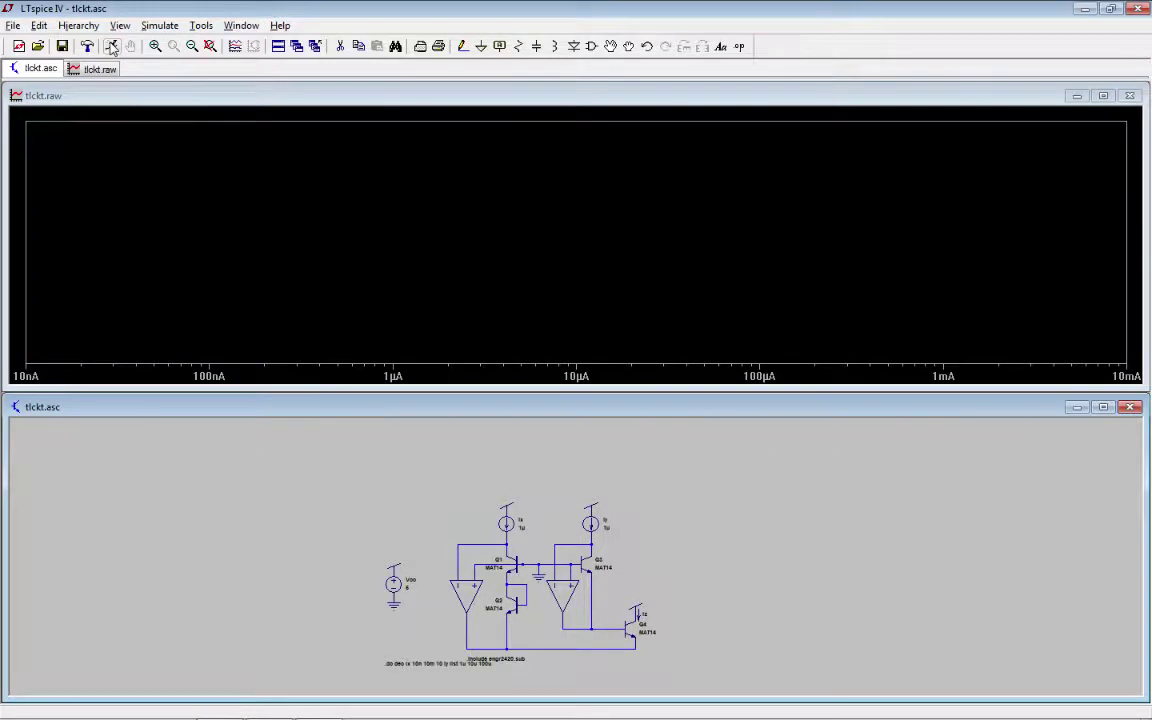
{"action": "left_click", "coordinate": [242, 25]}
{"action": "left_click", "coordinate": [268, 57]}
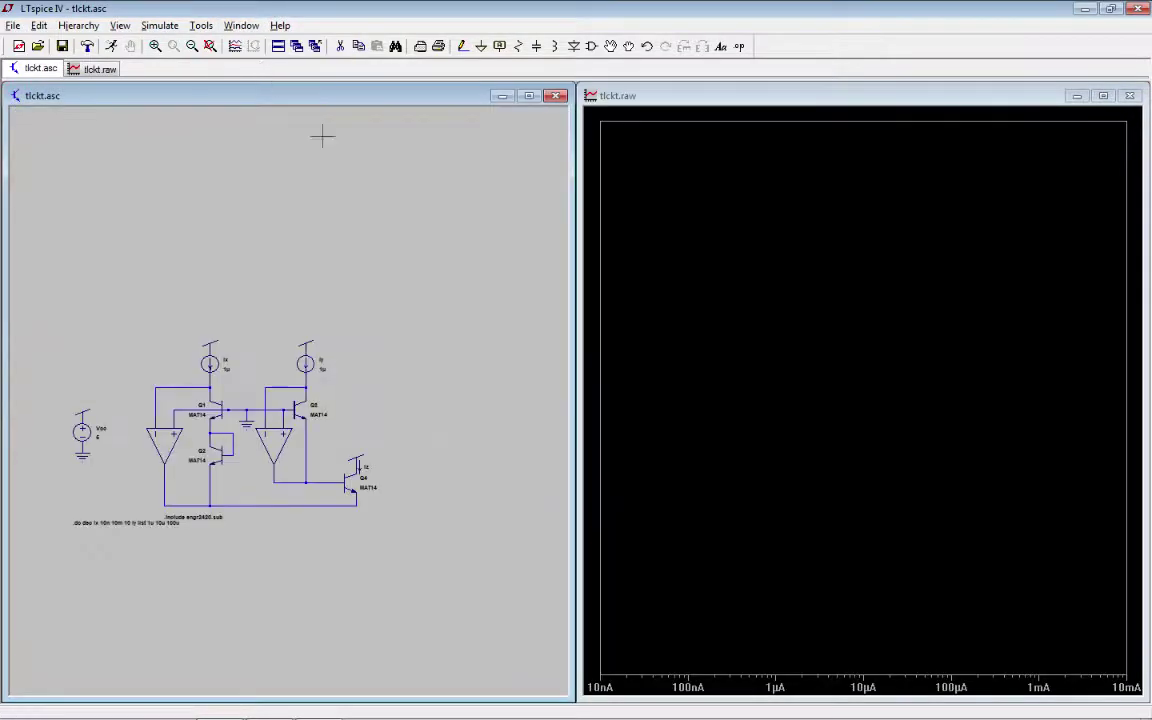
{"action": "key", "text": "space"}
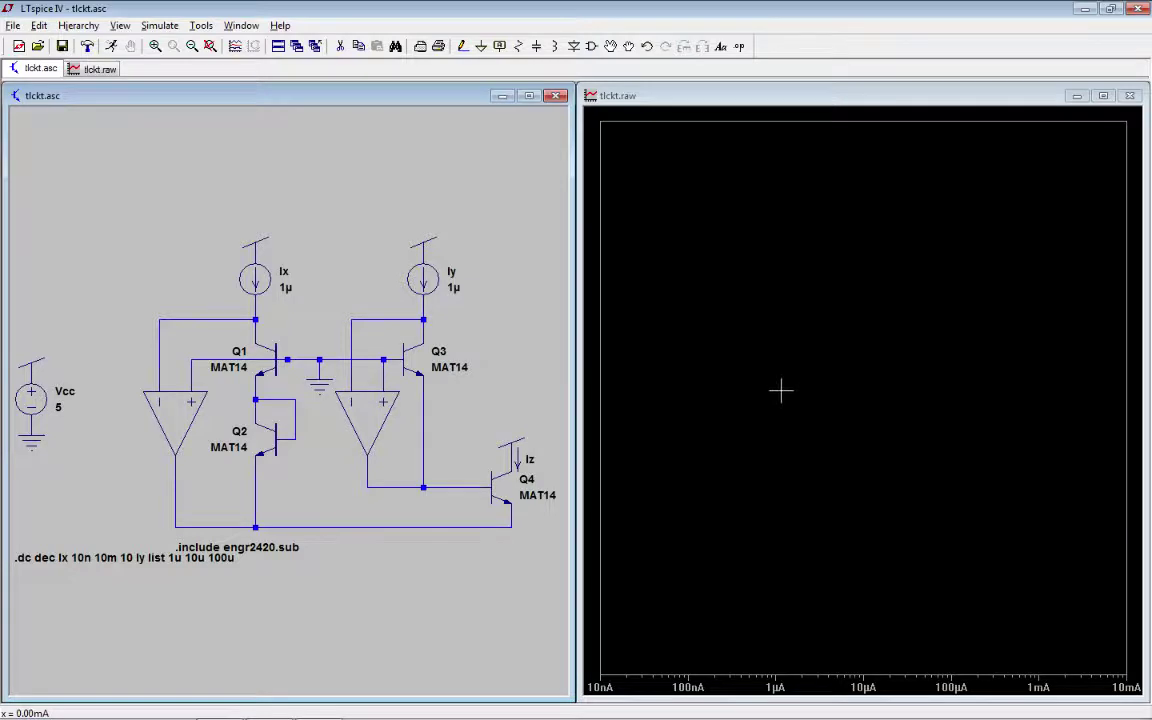
Step: Plot the current through Iz on a logarithmic vertical axis and autorange that axis
{"action": "left_click", "coordinate": [524, 455]}
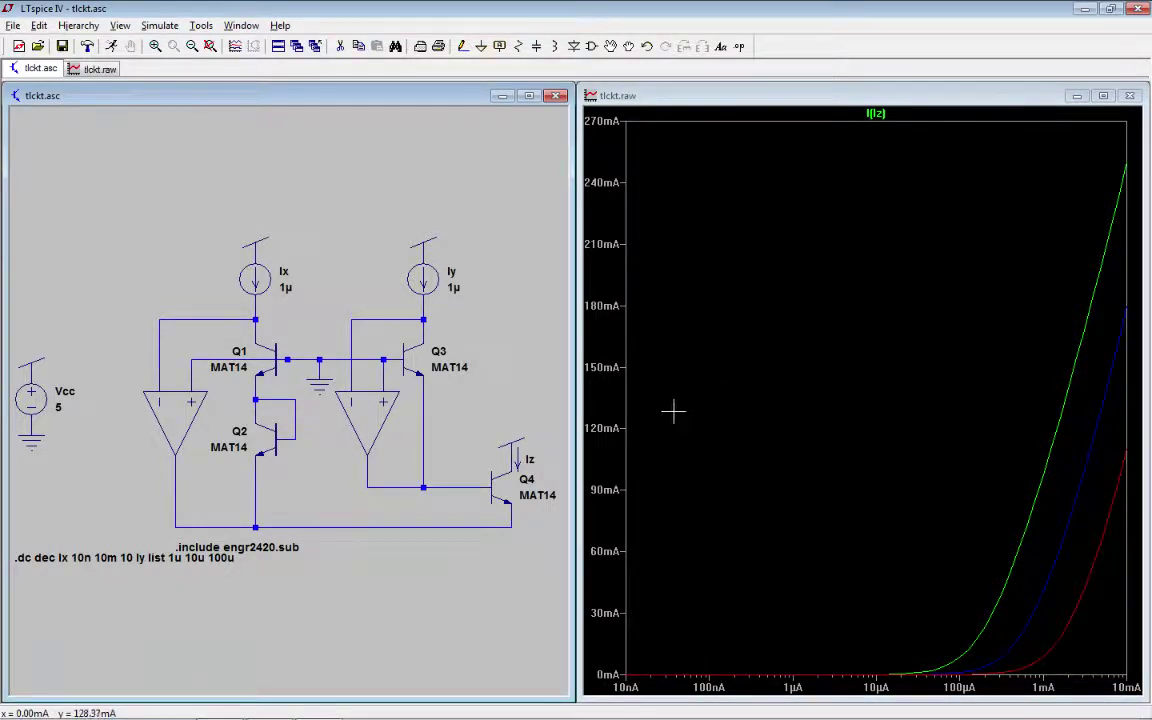
{"action": "left_click", "coordinate": [600, 405]}
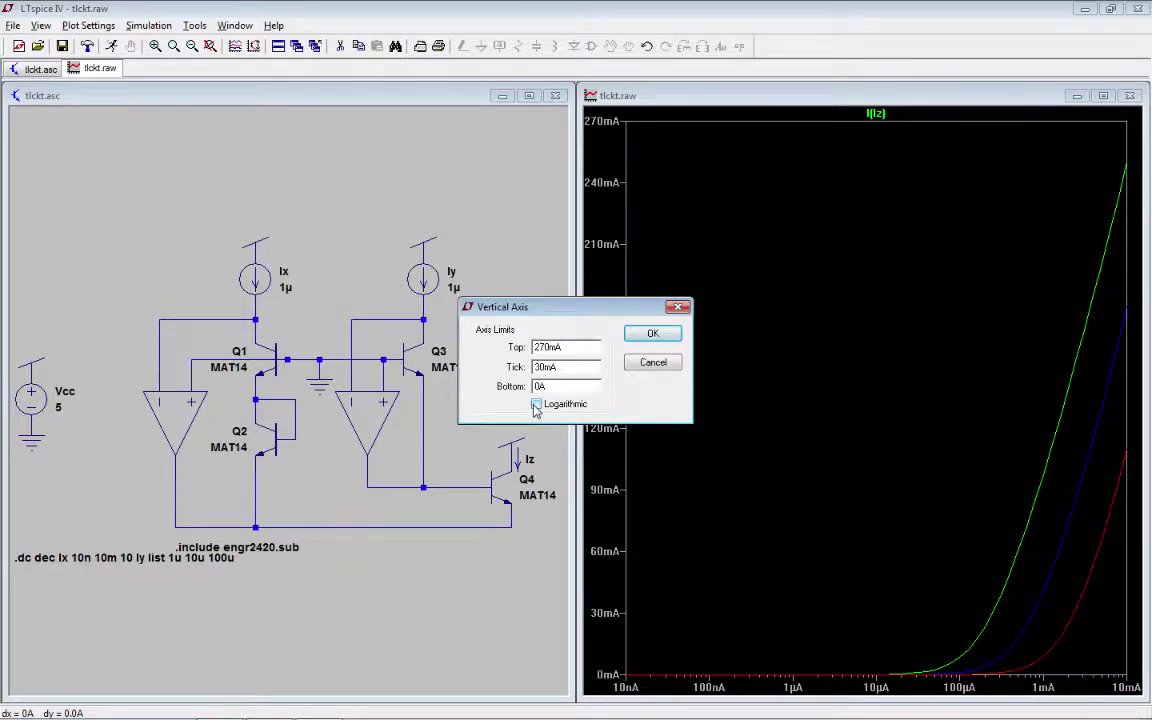
{"action": "left_click", "coordinate": [536, 404]}
{"action": "left_click", "coordinate": [655, 333]}
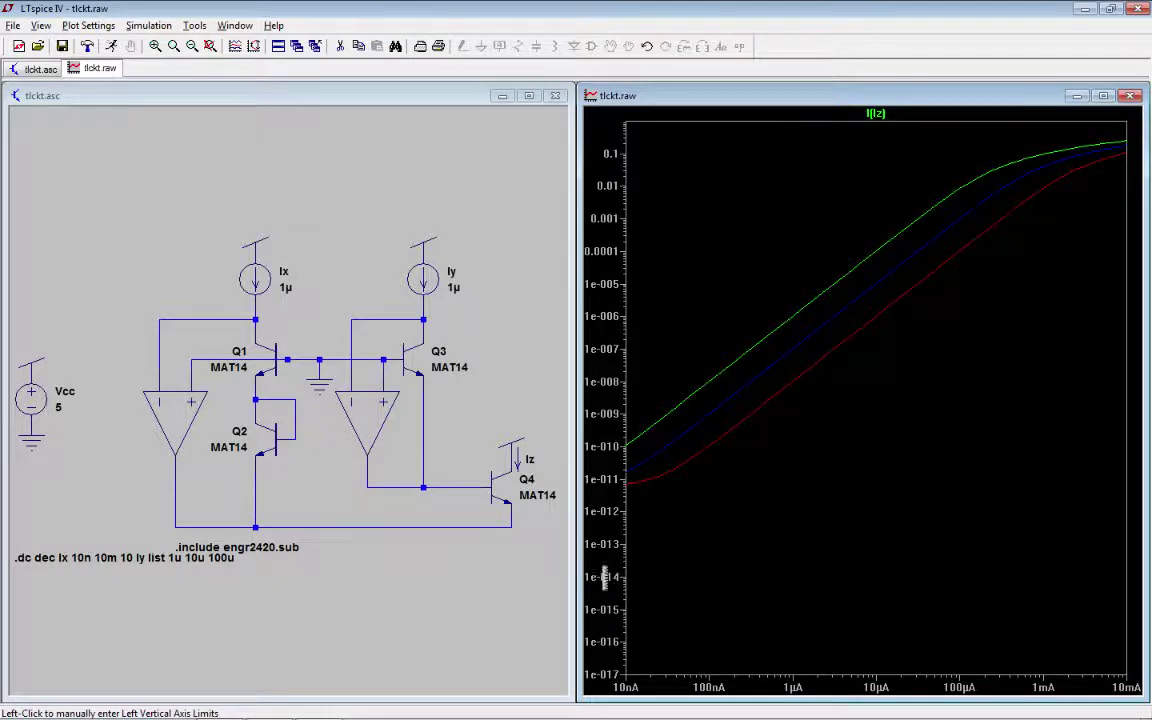
{"action": "right_click", "coordinate": [611, 431]}
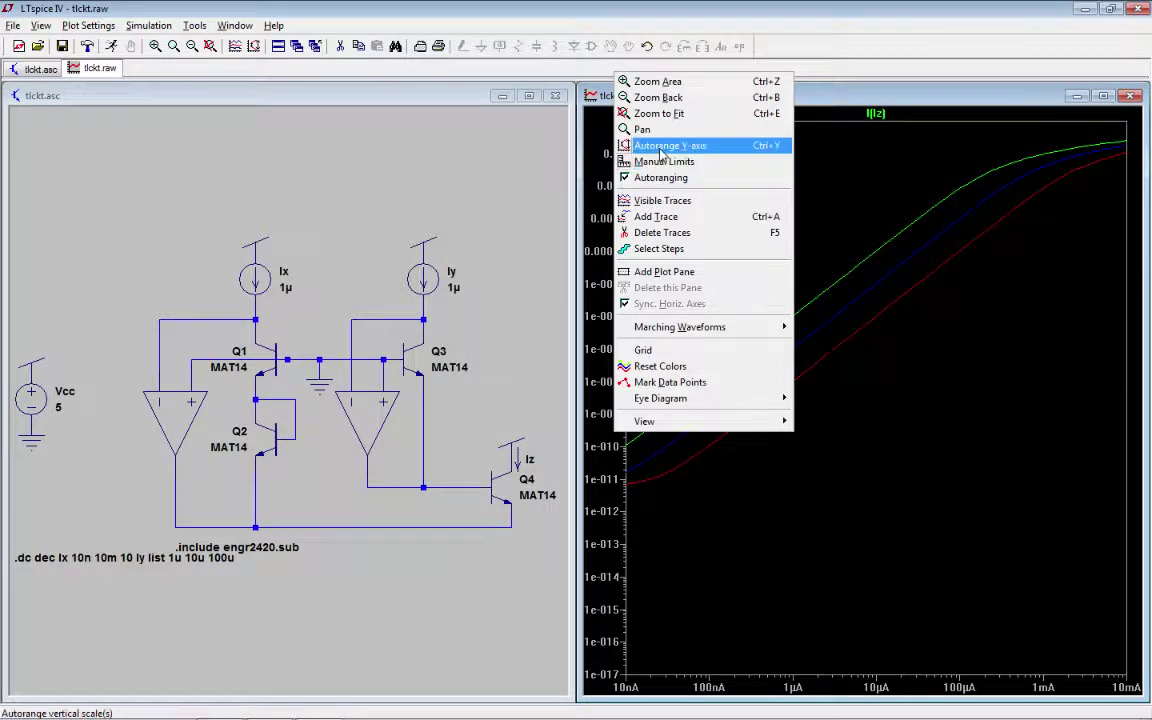
{"action": "left_click", "coordinate": [660, 146]}
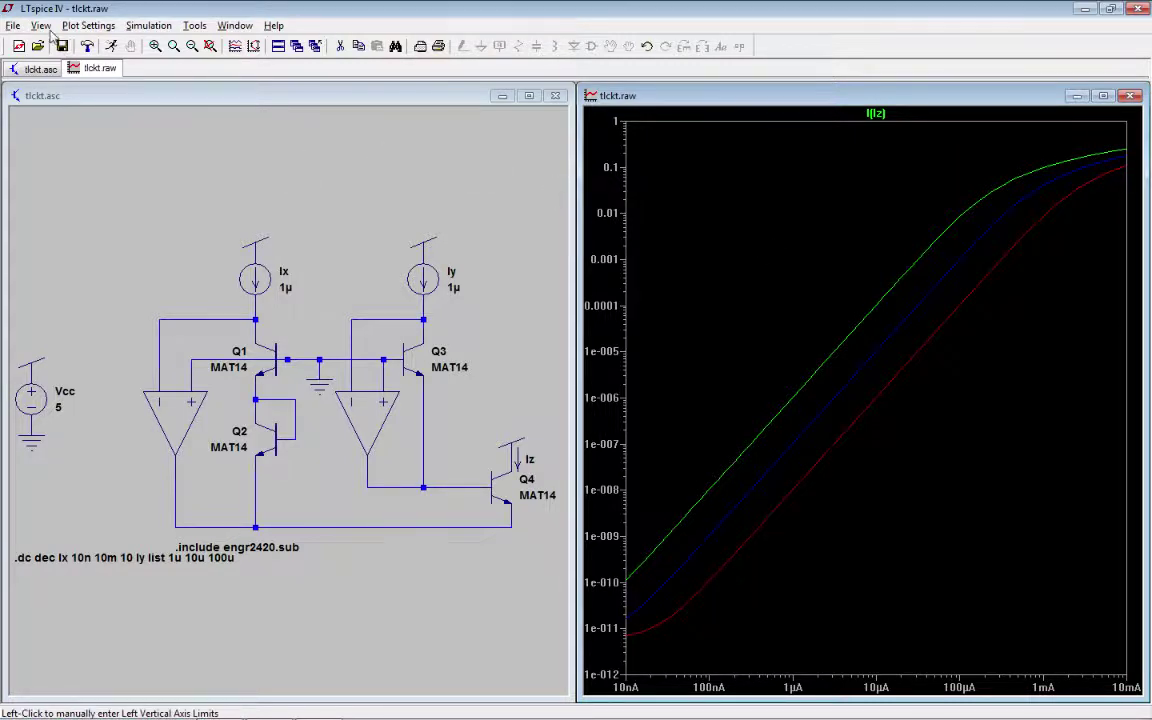
Step: Export the I(Iz) waveform to the text file tlckt.txt
{"action": "left_click", "coordinate": [14, 26]}
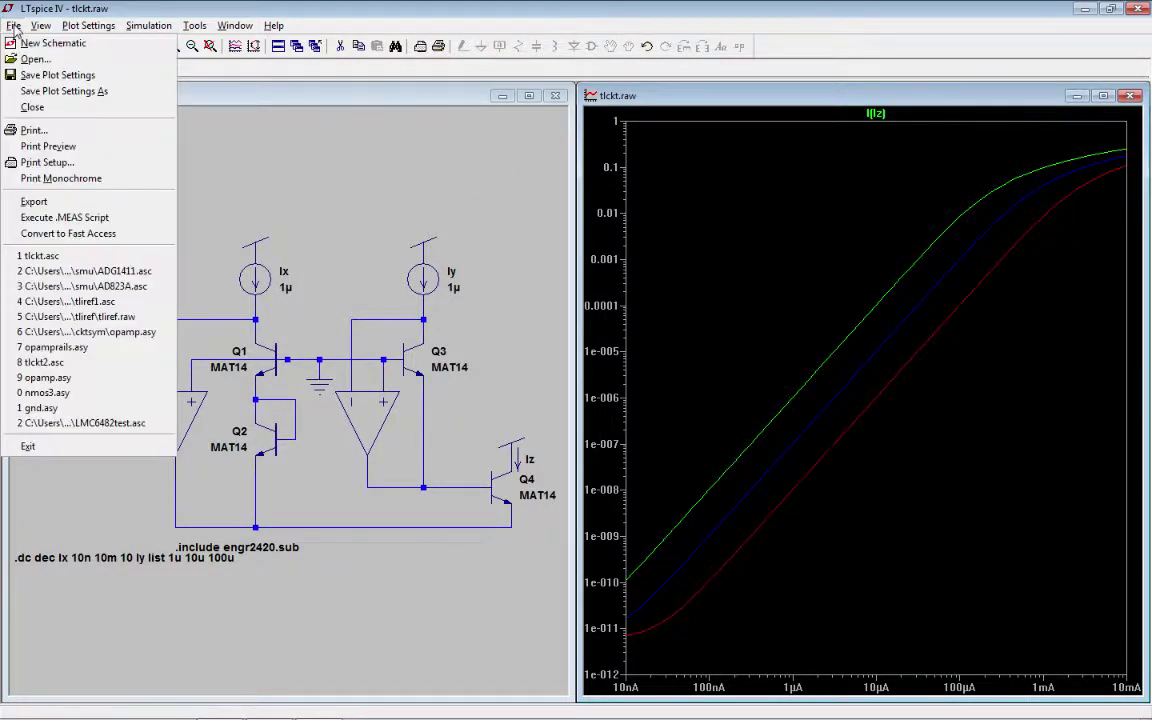
{"action": "left_click", "coordinate": [33, 201]}
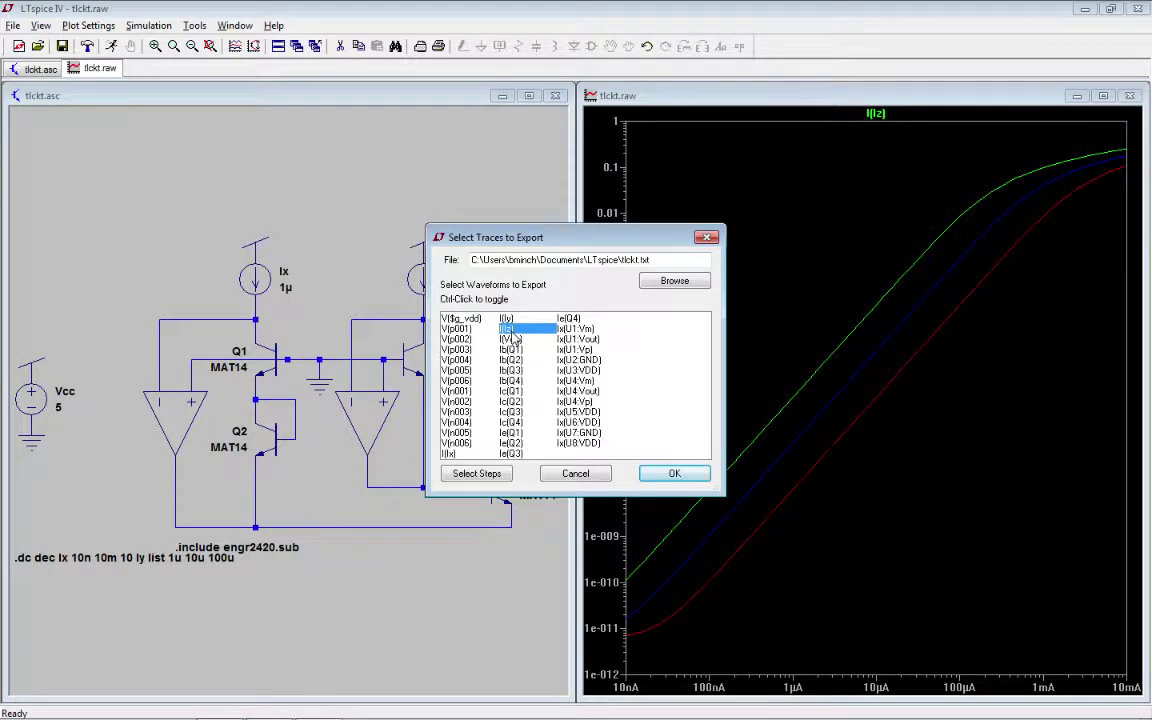
{"action": "left_click", "coordinate": [671, 474]}
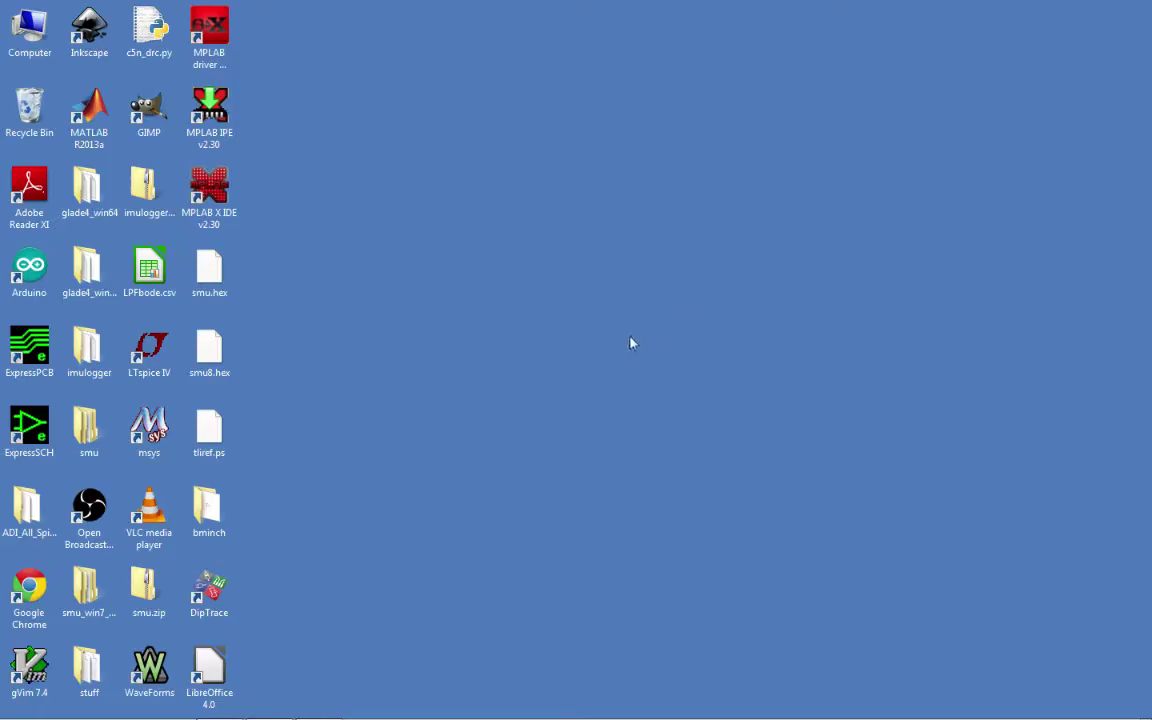
Step: Switch to Windows Explorer, find the LTspice folder in Documents and open tlckt.txt in a maximized Notepad window
{"action": "double_click", "coordinate": [29, 30]}
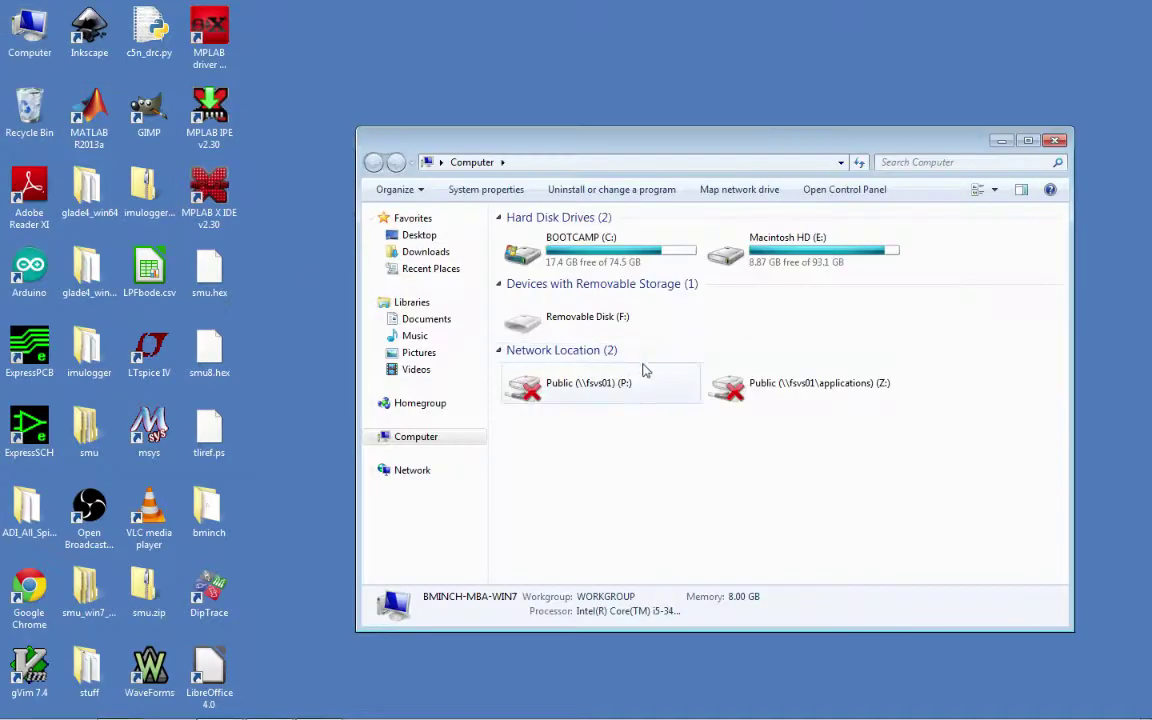
{"action": "left_click", "coordinate": [428, 322]}
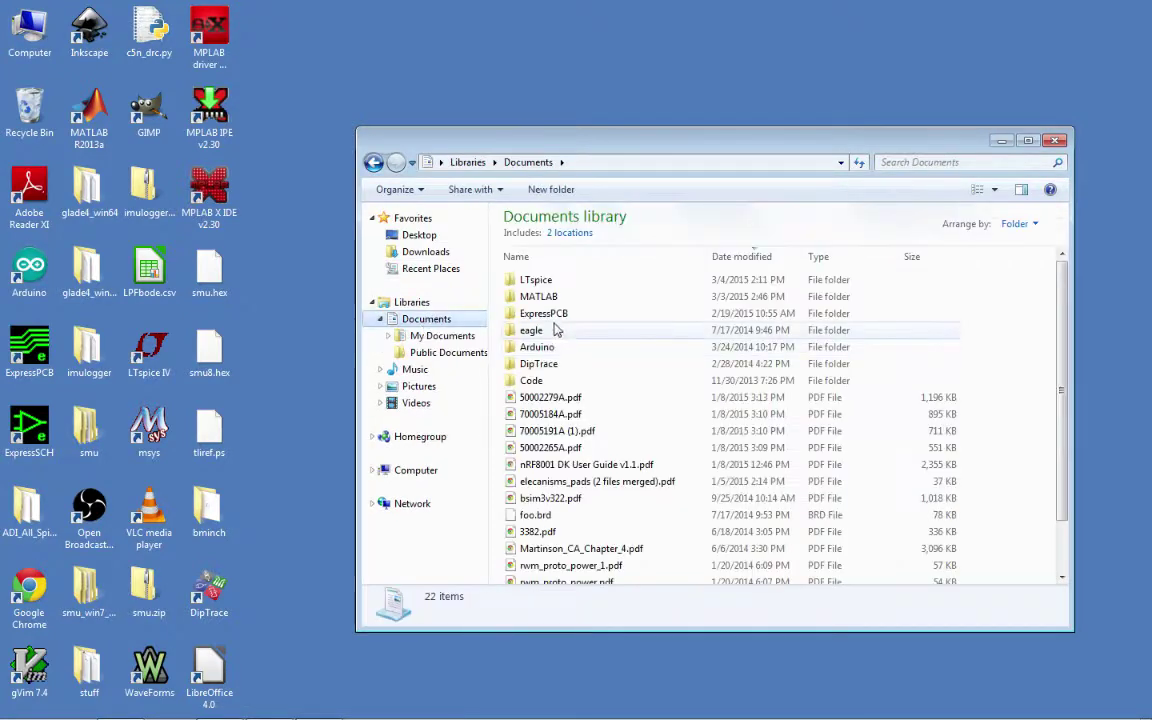
{"action": "left_click", "coordinate": [543, 285]}
{"action": "double_click", "coordinate": [543, 285]}
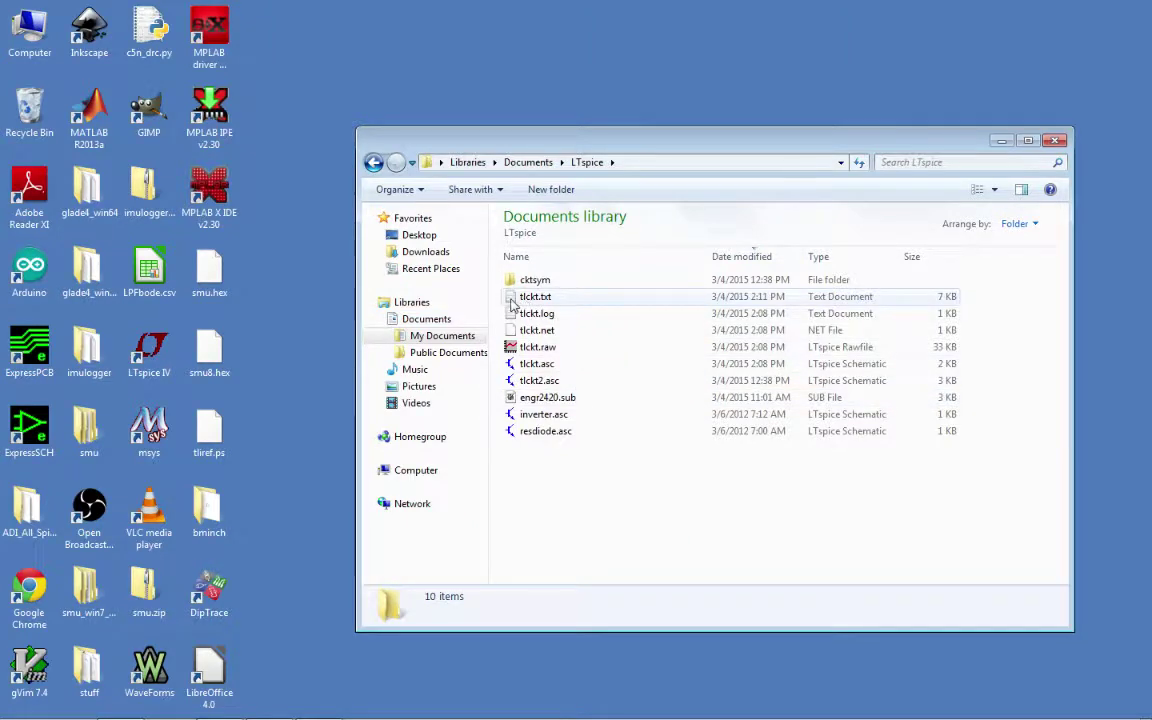
{"action": "double_click", "coordinate": [530, 297]}
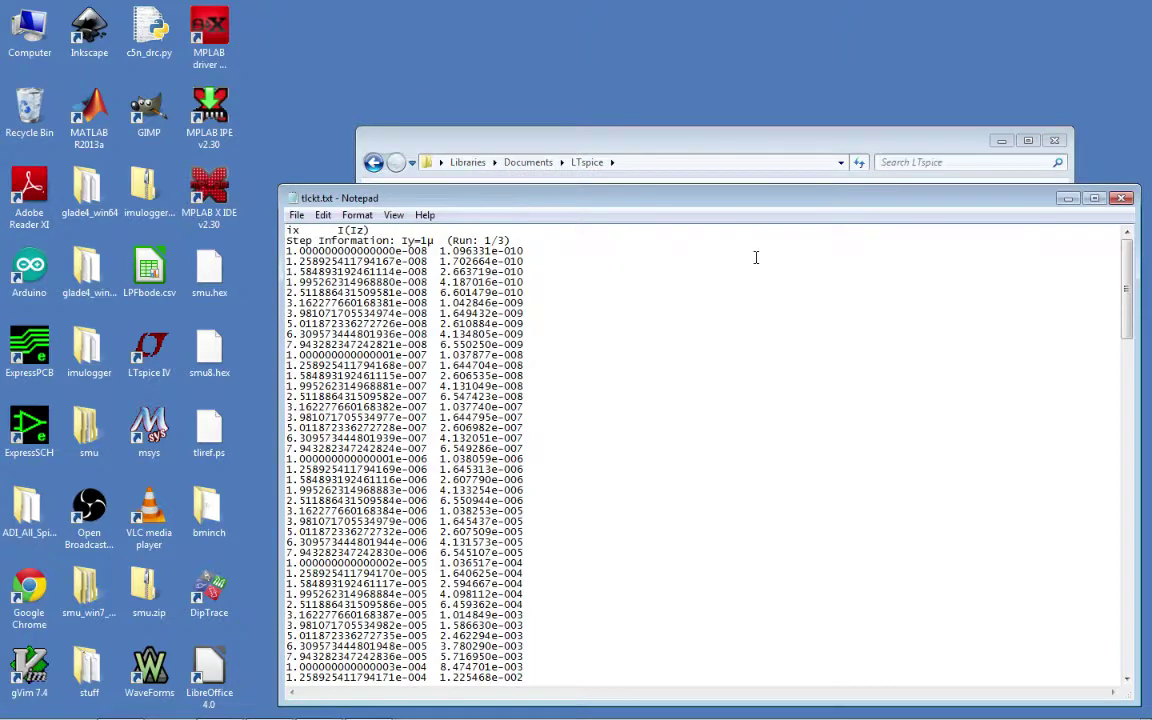
{"action": "left_click", "coordinate": [1091, 199]}
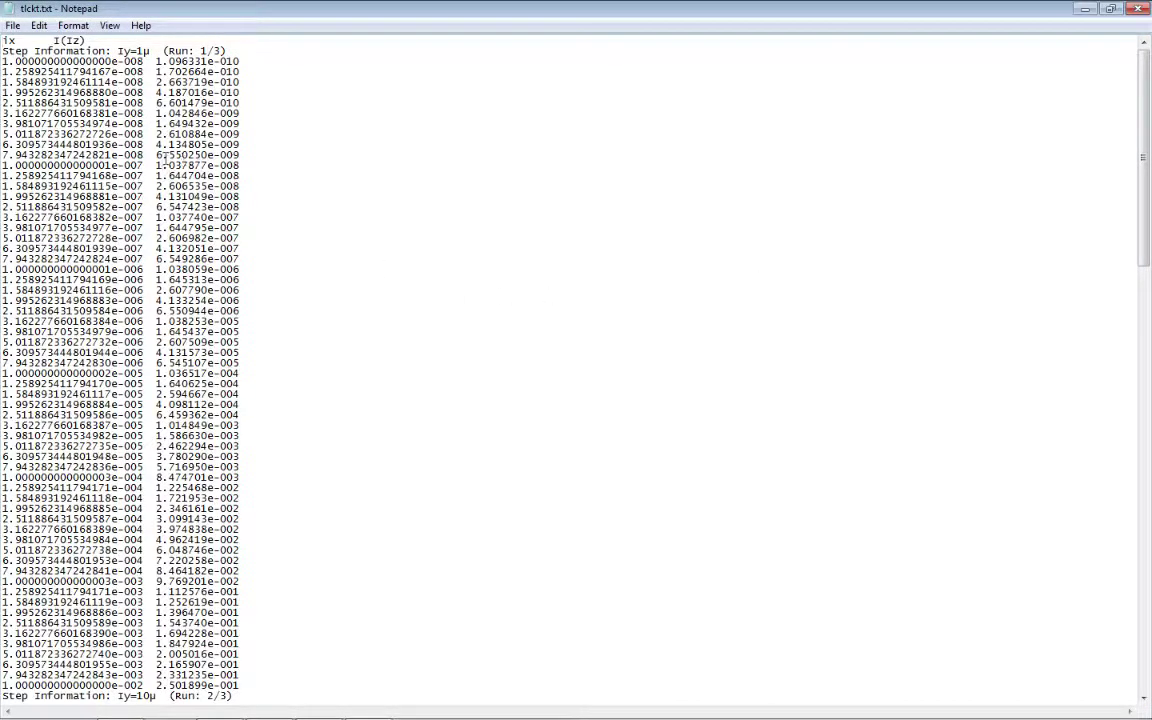
Step: Examine the exported ix and I(Iz) columns and the step information lines separating the three Iy runs
{"action": "scroll", "coordinate": [360, 179], "scroll_direction": "down", "scroll_amount": 5}
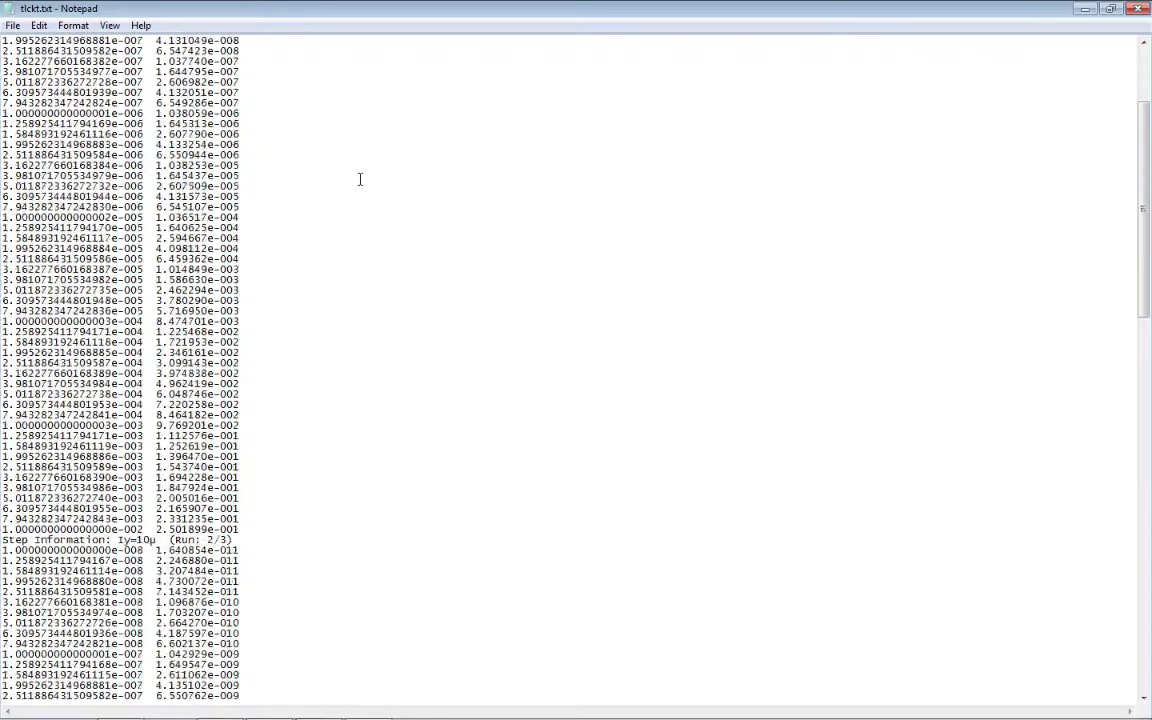
{"action": "scroll", "coordinate": [360, 179], "scroll_direction": "up", "scroll_amount": 5}
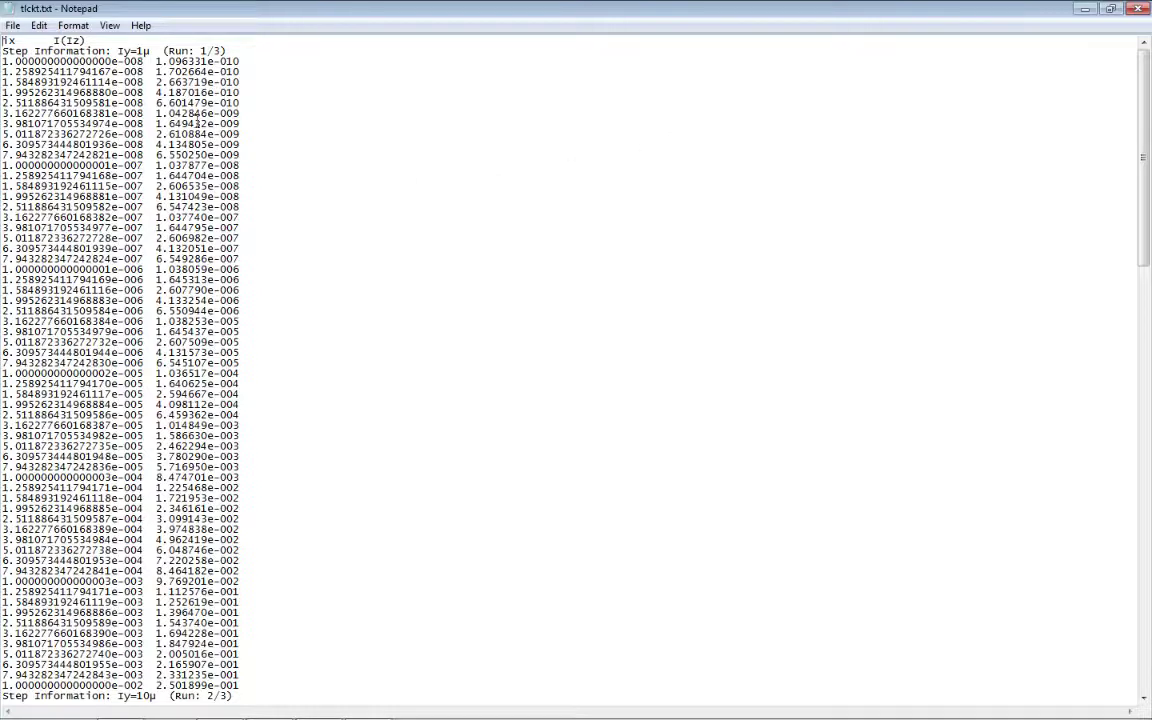
{"action": "left_click_drag", "start_coordinate": [144, 103], "coordinate": [149, 103]}
{"action": "scroll", "coordinate": [303, 124], "scroll_direction": "down", "scroll_amount": 10}
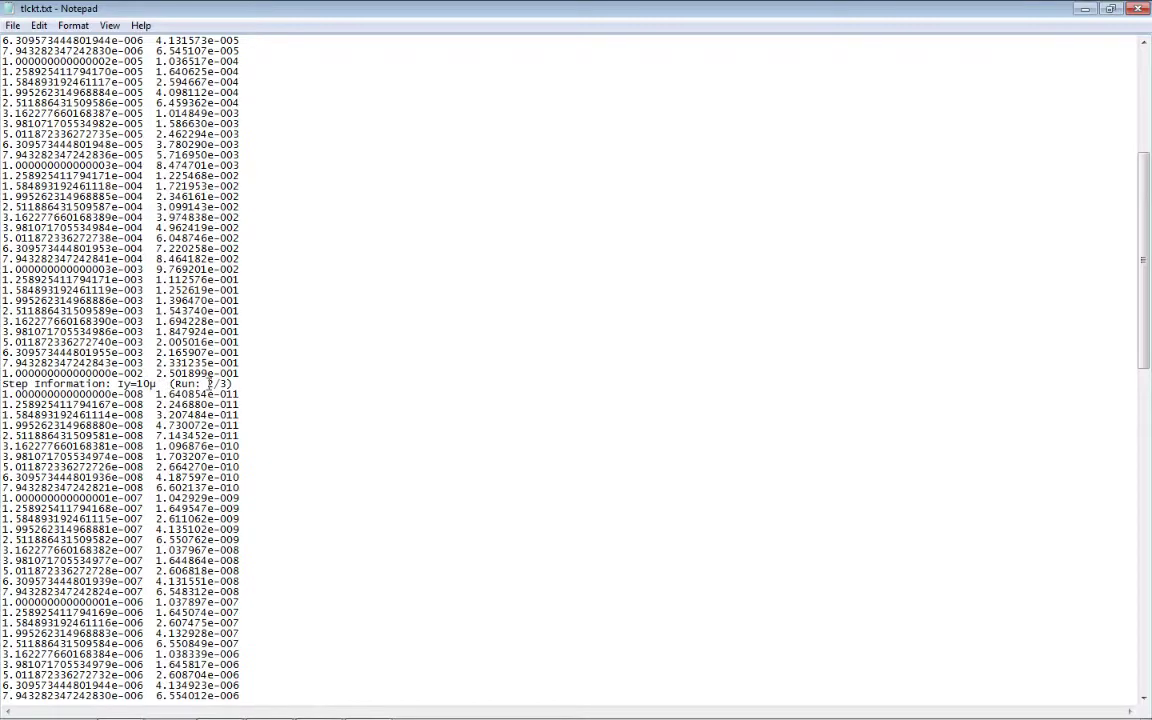
{"action": "scroll", "coordinate": [308, 388], "scroll_direction": "down", "scroll_amount": 10}
{"action": "scroll", "coordinate": [308, 388], "scroll_direction": "down", "scroll_amount": 11}
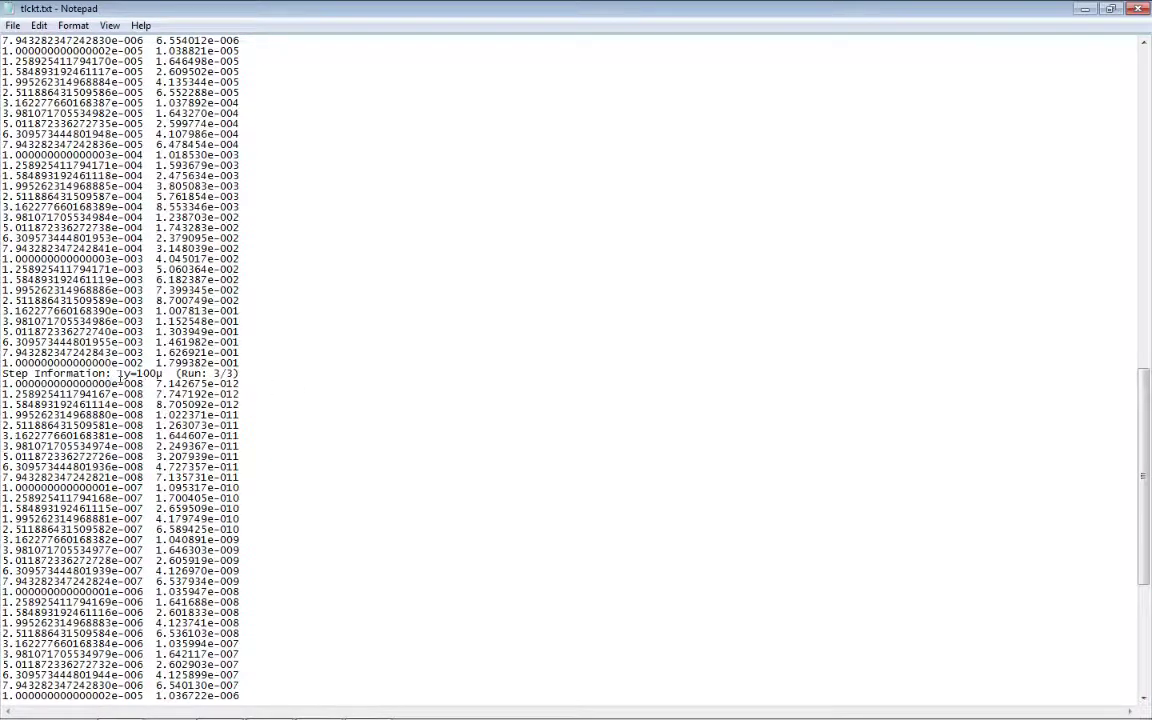
{"action": "scroll", "coordinate": [252, 380], "scroll_direction": "down", "scroll_amount": 10}
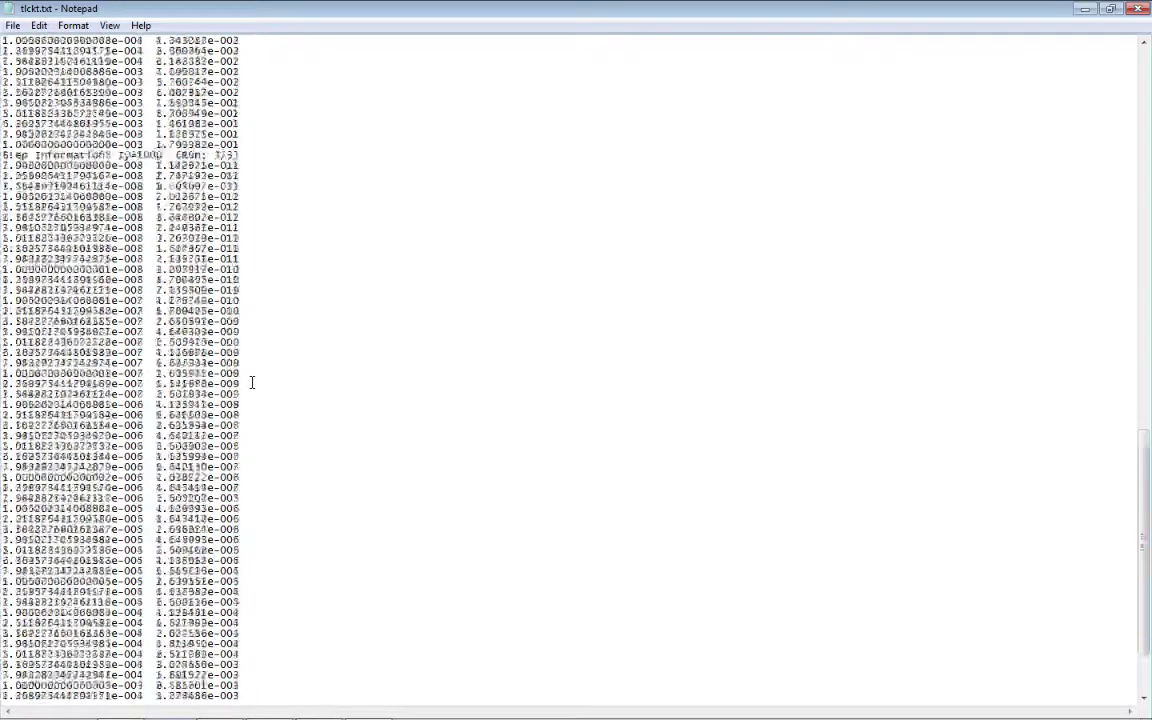
{"action": "scroll", "coordinate": [252, 382], "scroll_direction": "up", "scroll_amount": 20}
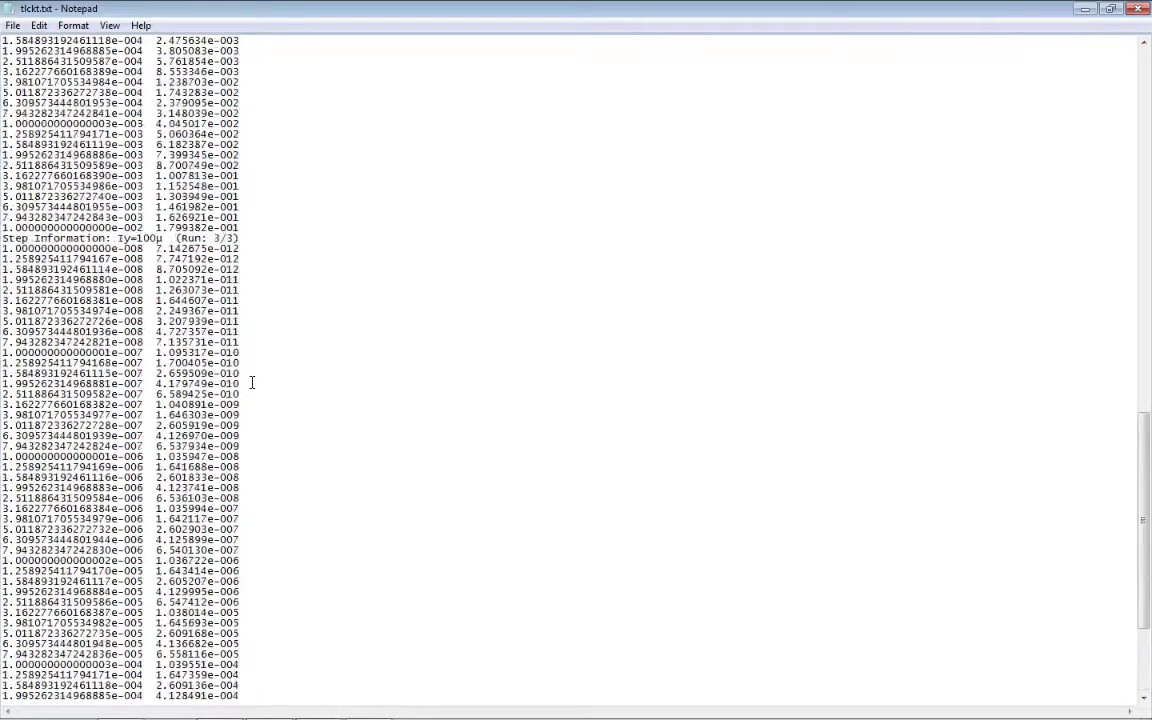
Step: Recheck the step information lines that head the Iy=1µ and Iy=10µ data blocks in tlckt.txt, and close the file
{"action": "scroll", "coordinate": [250, 382], "scroll_direction": "up", "scroll_amount": 11}
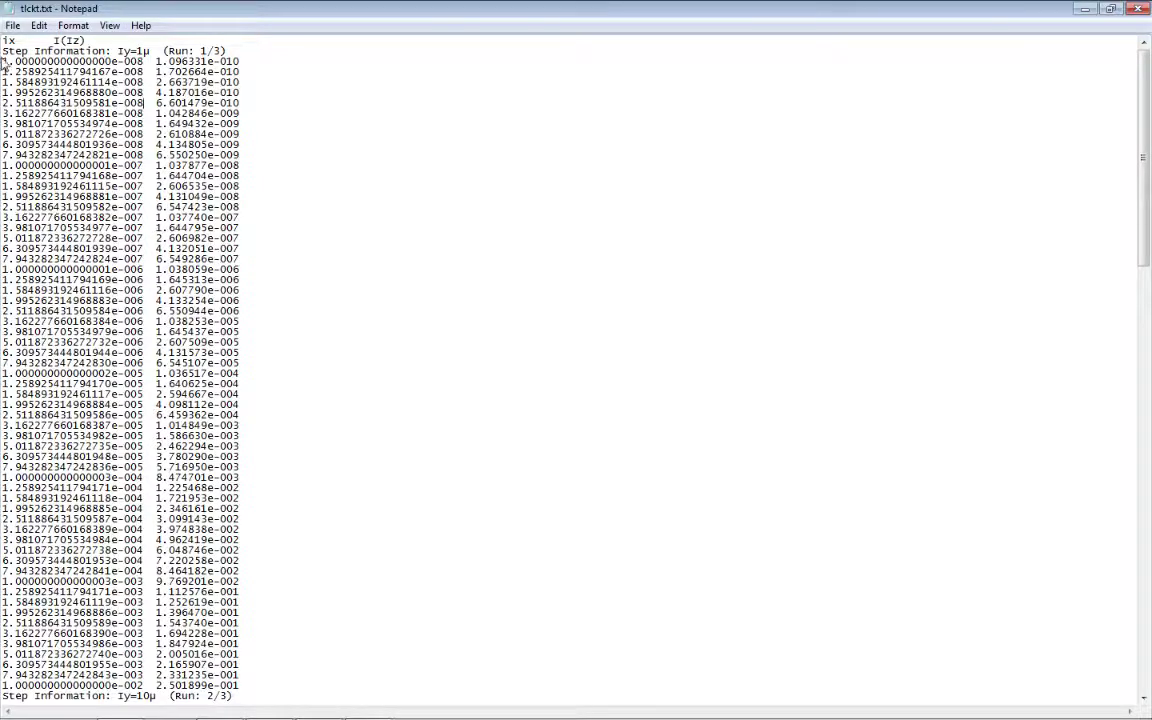
{"action": "left_click_drag", "start_coordinate": [2, 50], "coordinate": [300, 48]}
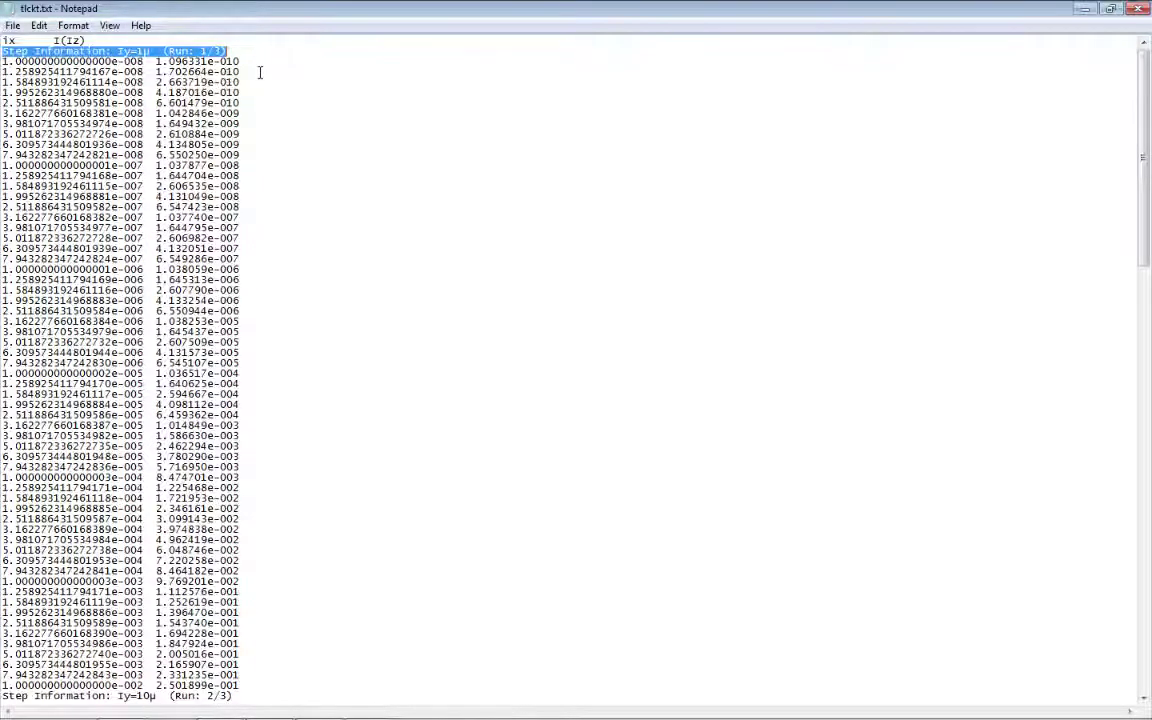
{"action": "scroll", "coordinate": [259, 72], "scroll_direction": "down", "scroll_amount": 15}
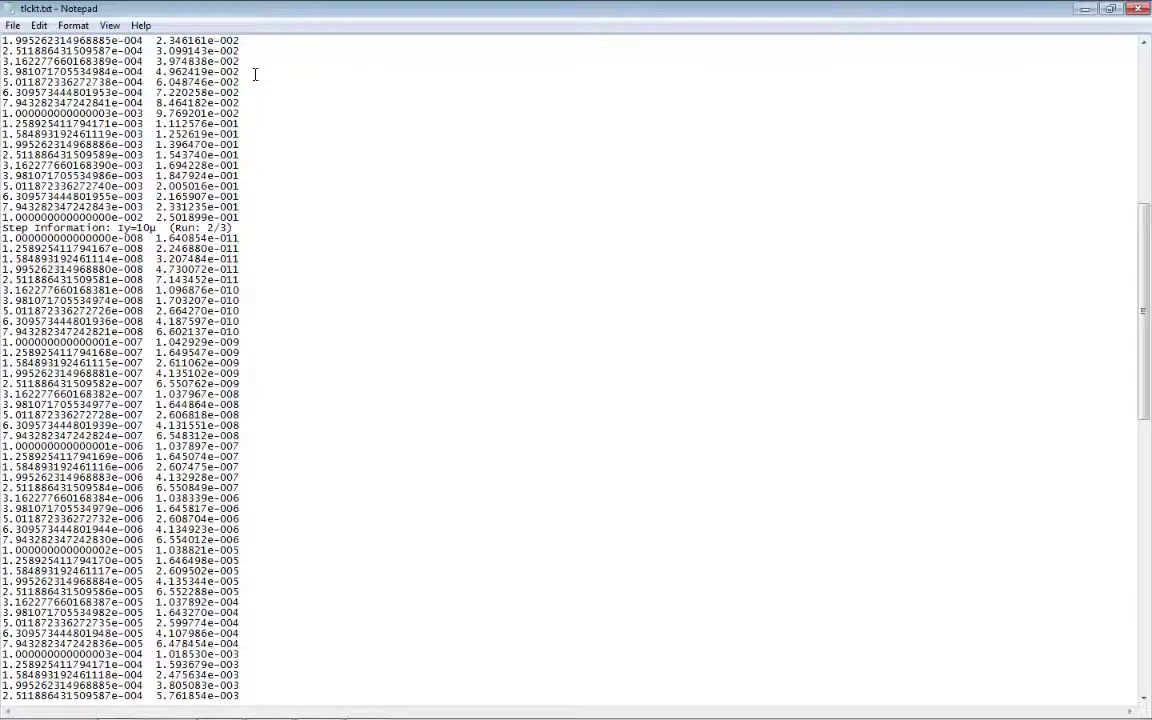
{"action": "scroll", "coordinate": [257, 78], "scroll_direction": "up", "scroll_amount": 15}
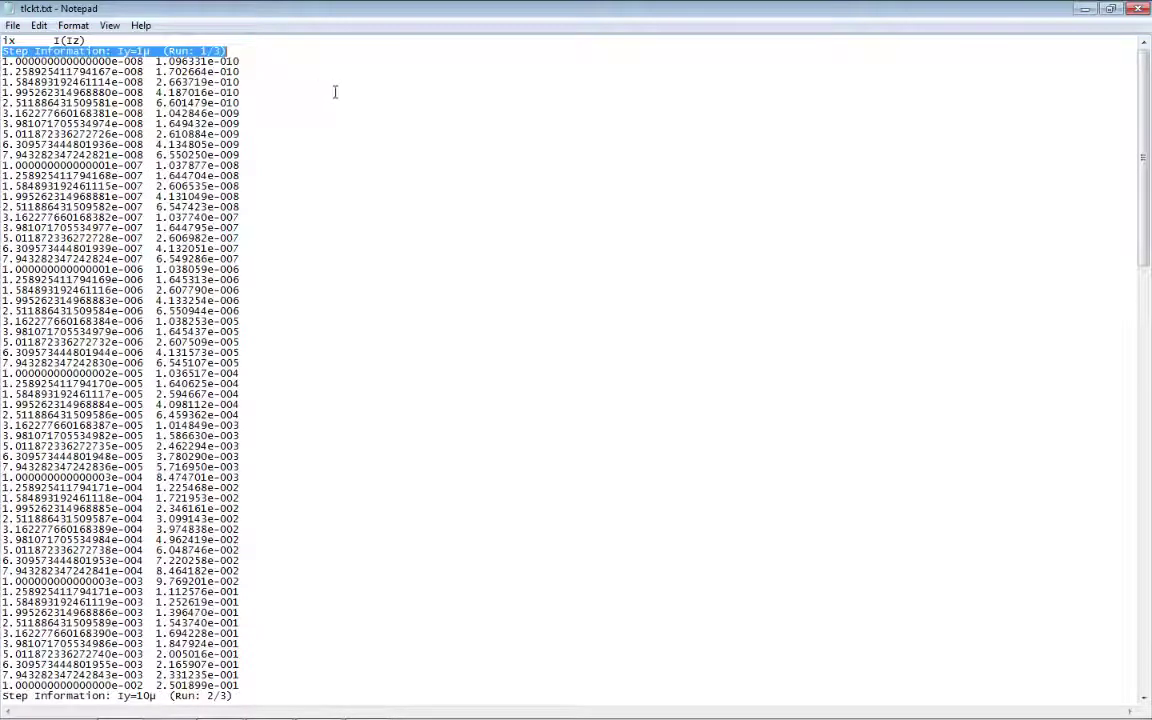
{"action": "left_click", "coordinate": [1138, 9]}
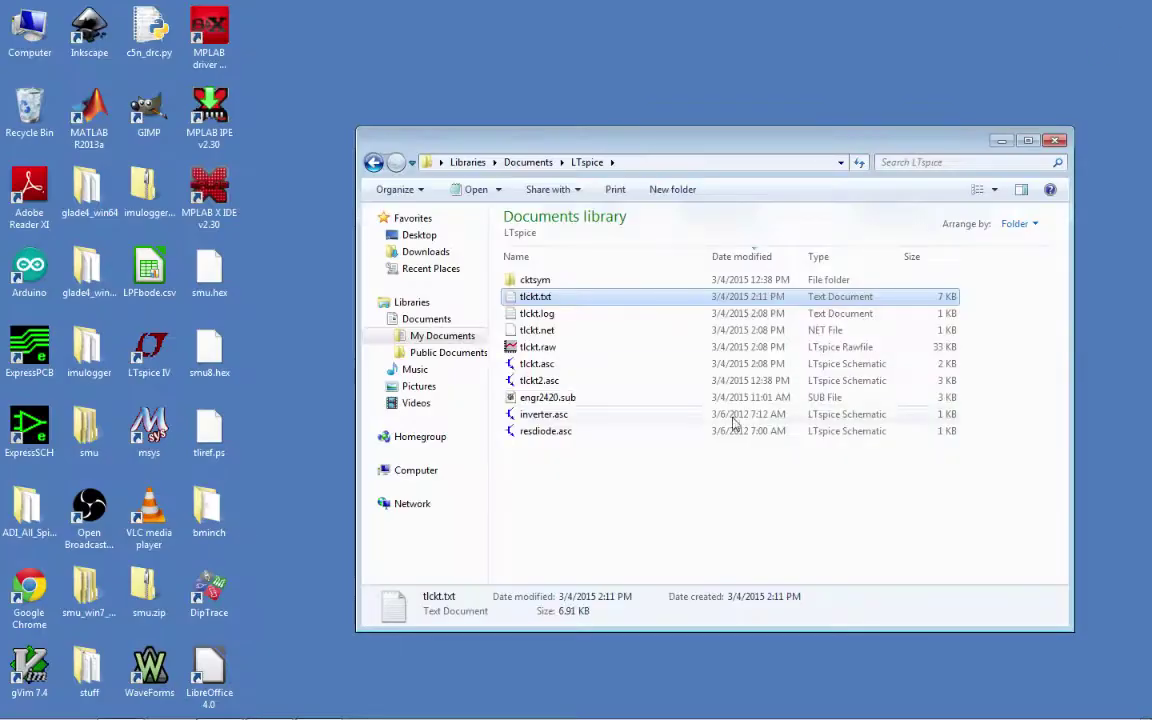
Step: Switch back to LTspice and set the absolute current tolerance in the Control Panel's compression settings to 1e-12 A
{"action": "mouse_move", "coordinate": [440, 717]}
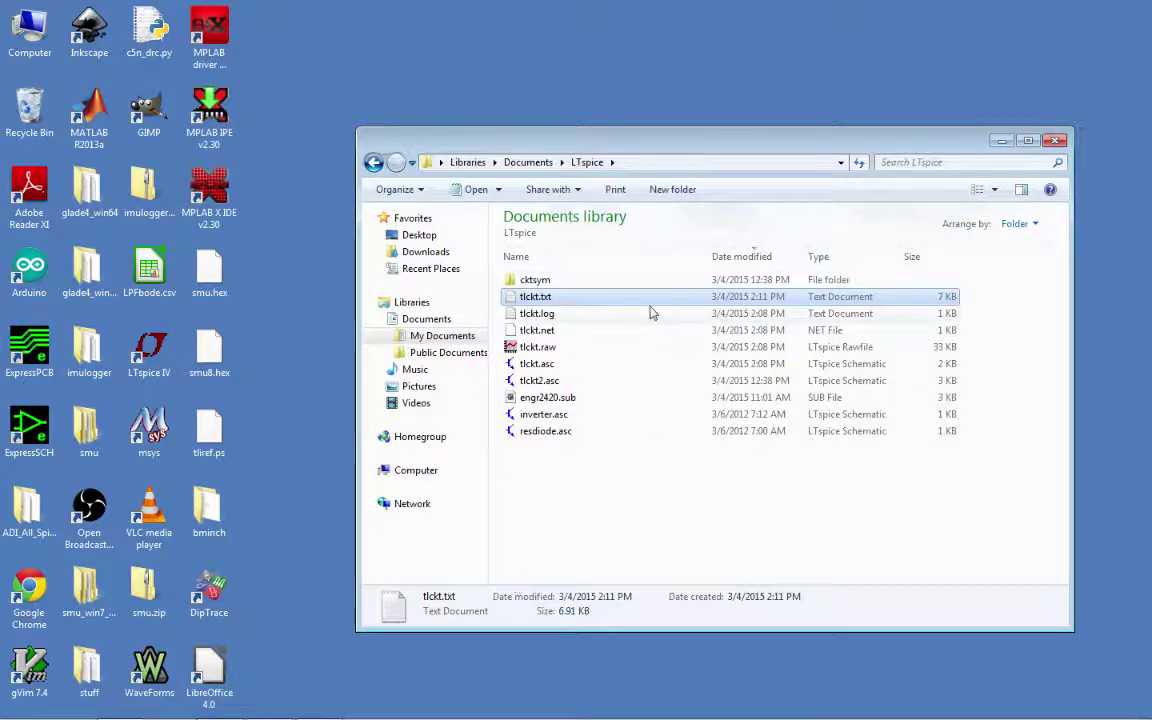
{"action": "double_click", "coordinate": [557, 367]}
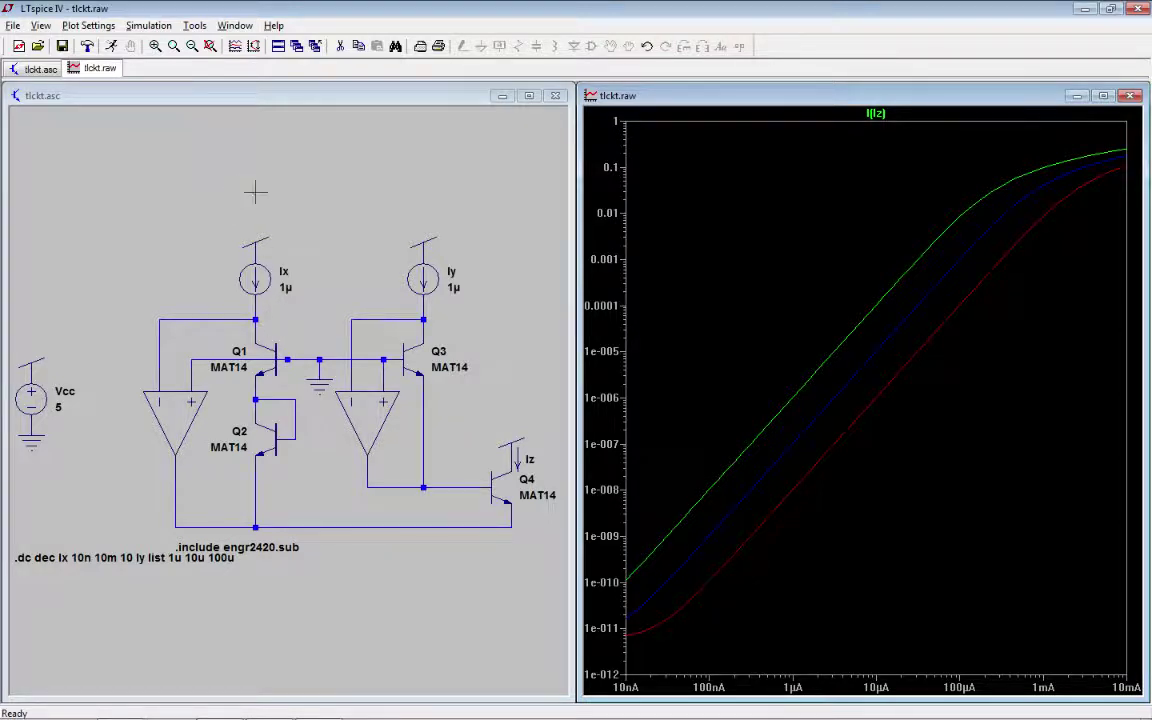
{"action": "left_click", "coordinate": [150, 26]}
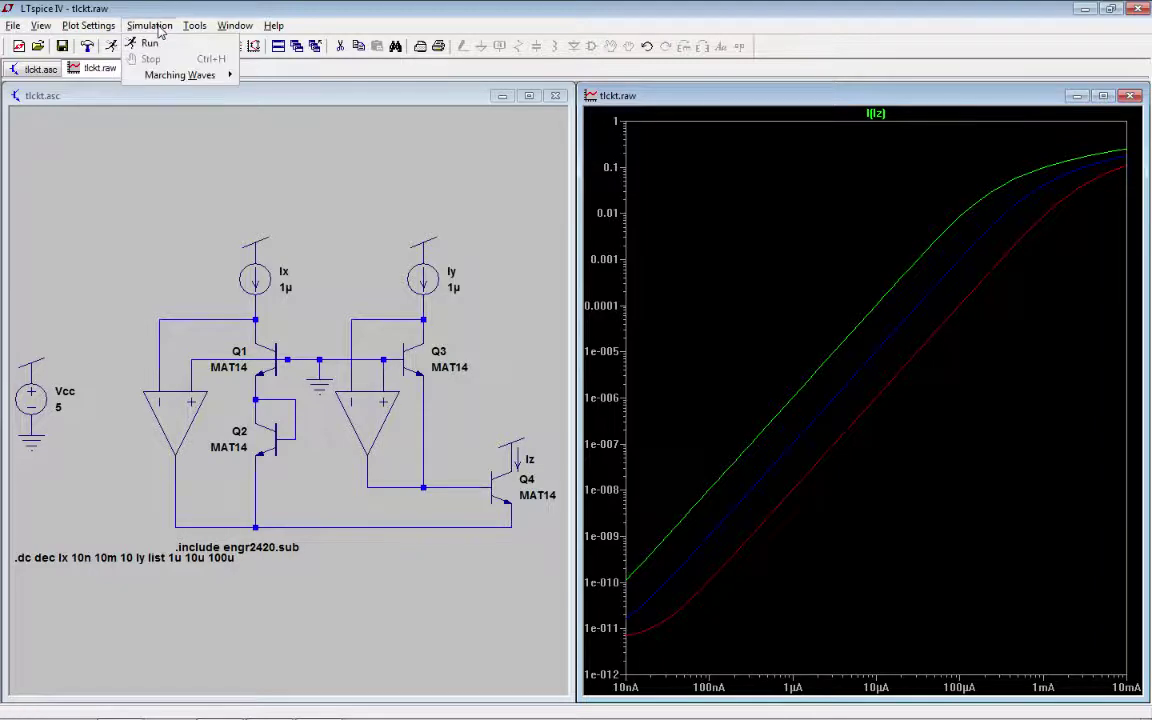
{"action": "left_click", "coordinate": [156, 27]}
{"action": "left_click", "coordinate": [193, 27]}
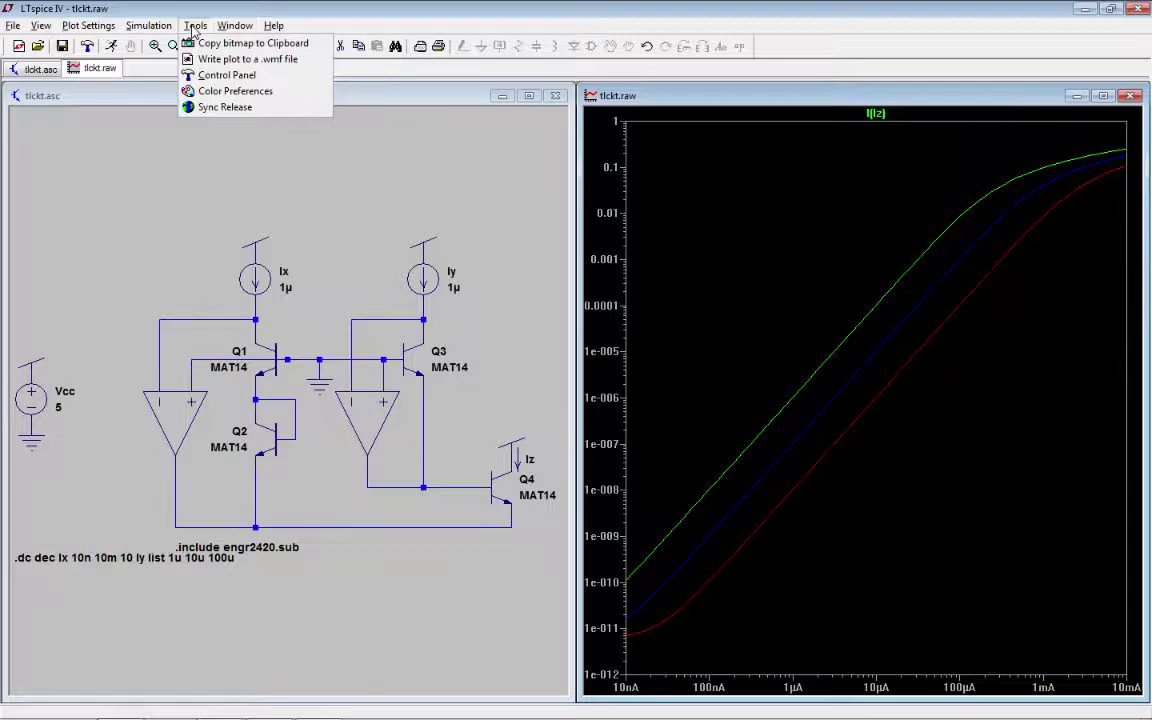
{"action": "left_click", "coordinate": [208, 77]}
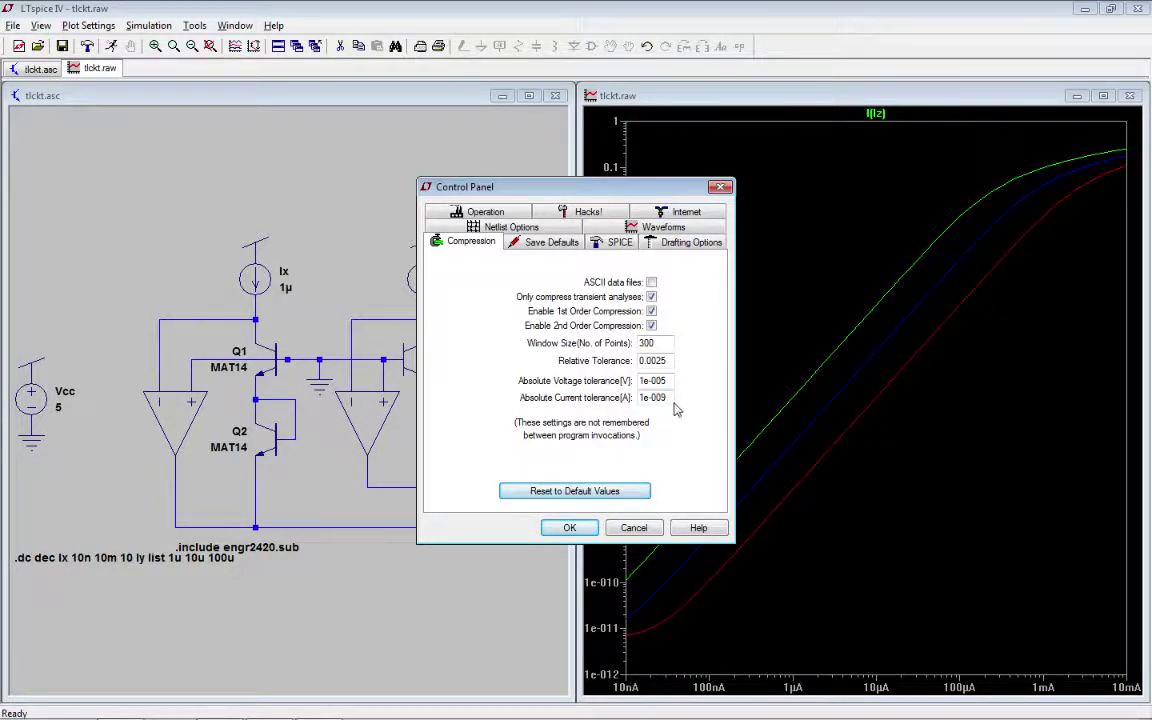
{"action": "left_click_drag", "start_coordinate": [671, 400], "coordinate": [636, 400]}
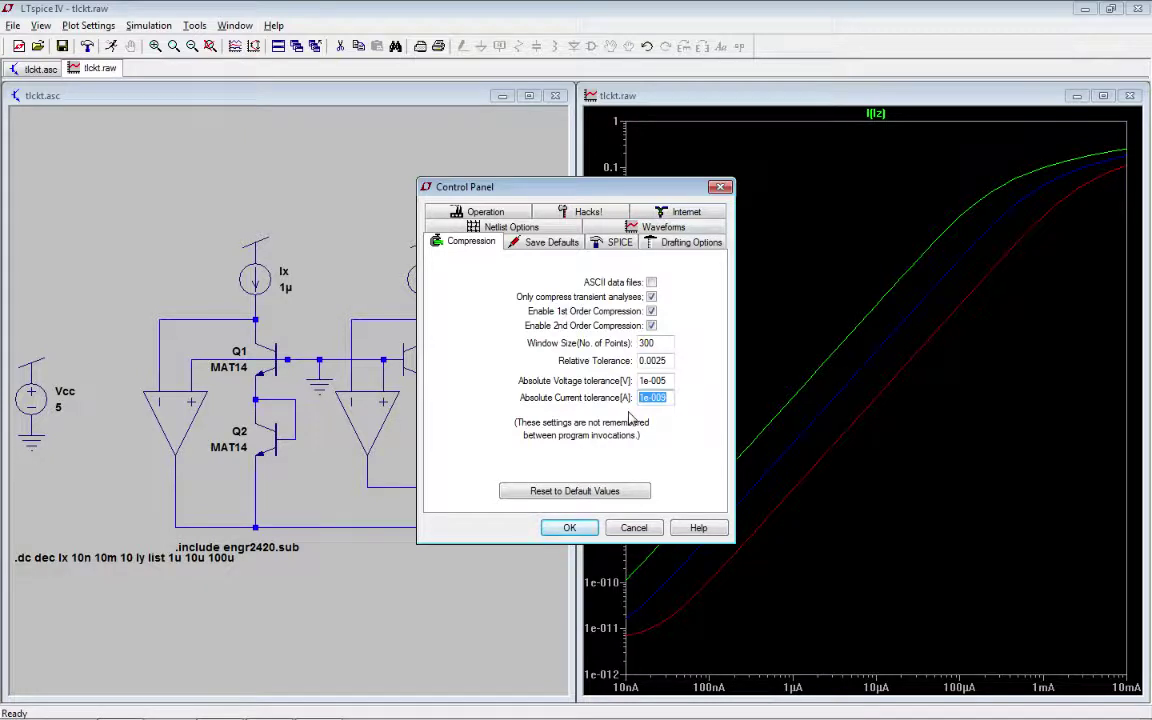
{"action": "type", "text": "1e-12"}
Step: Check the SPICE tolerance settings and accept the Control Panel changes, and rerun the nested DC sweep
{"action": "left_click", "coordinate": [622, 243]}
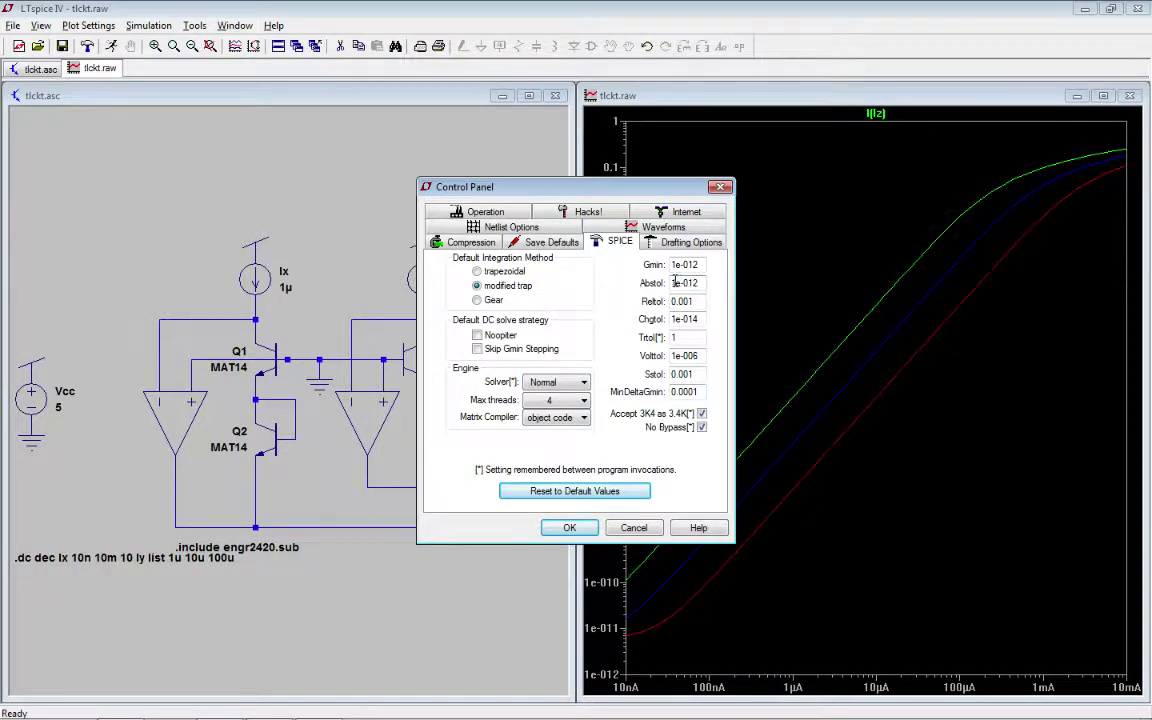
{"action": "left_click", "coordinate": [565, 528]}
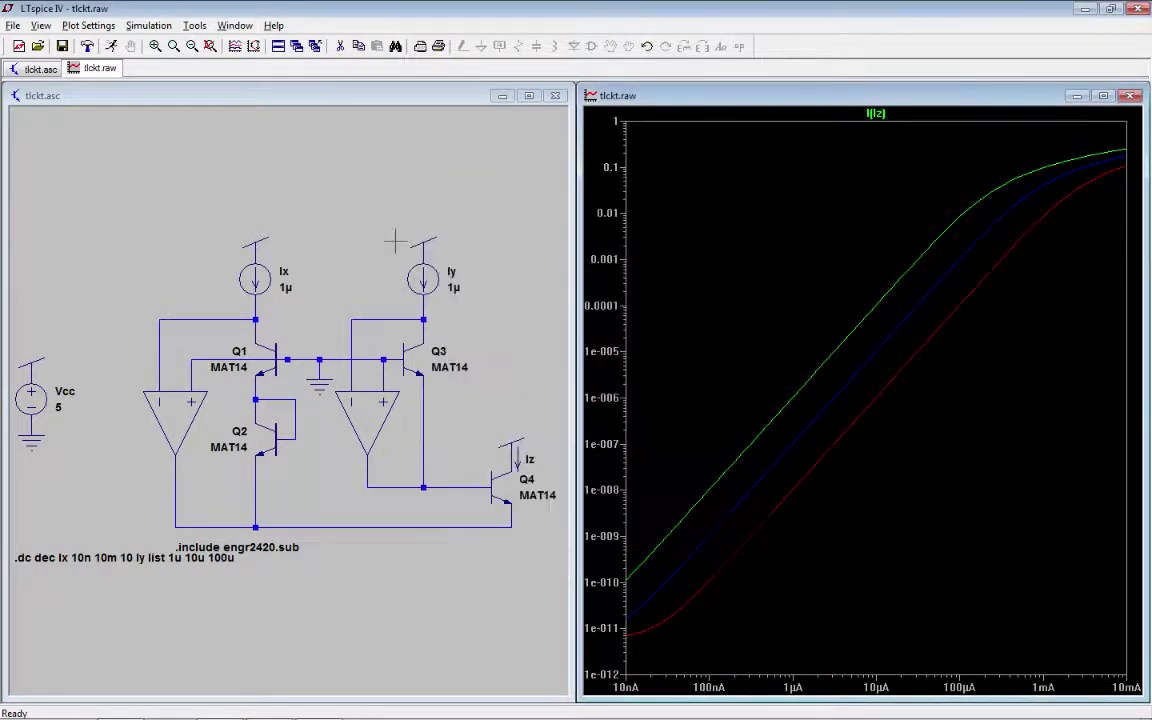
{"action": "left_click", "coordinate": [113, 47]}
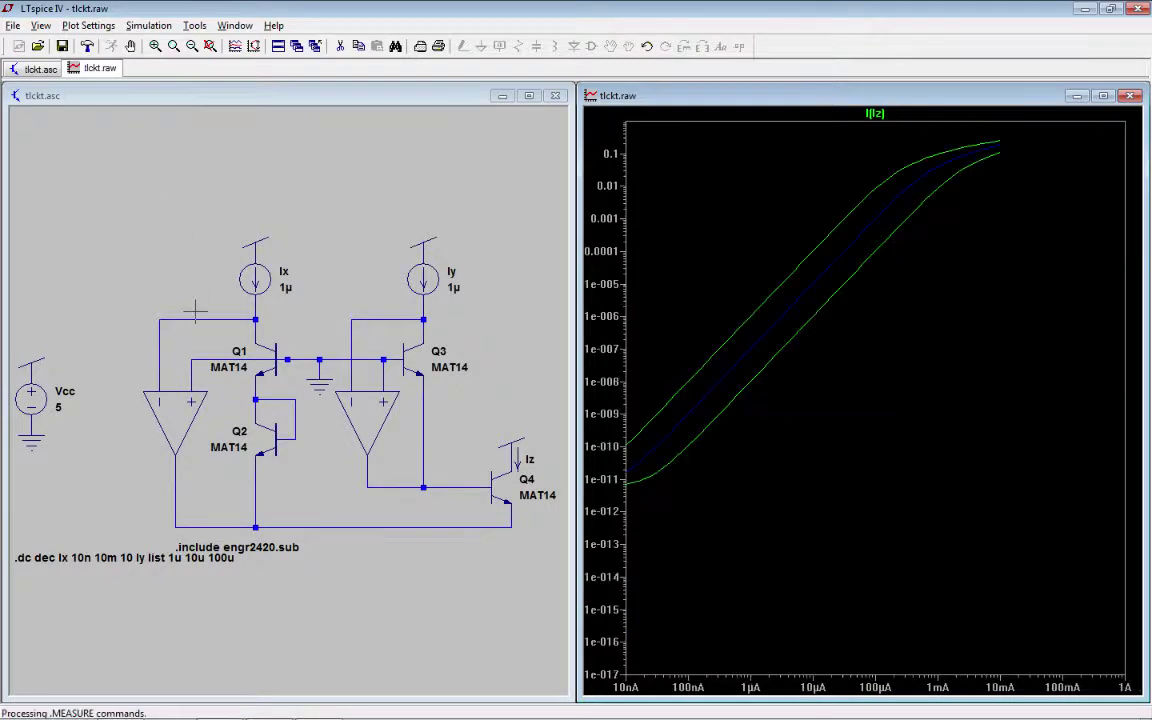